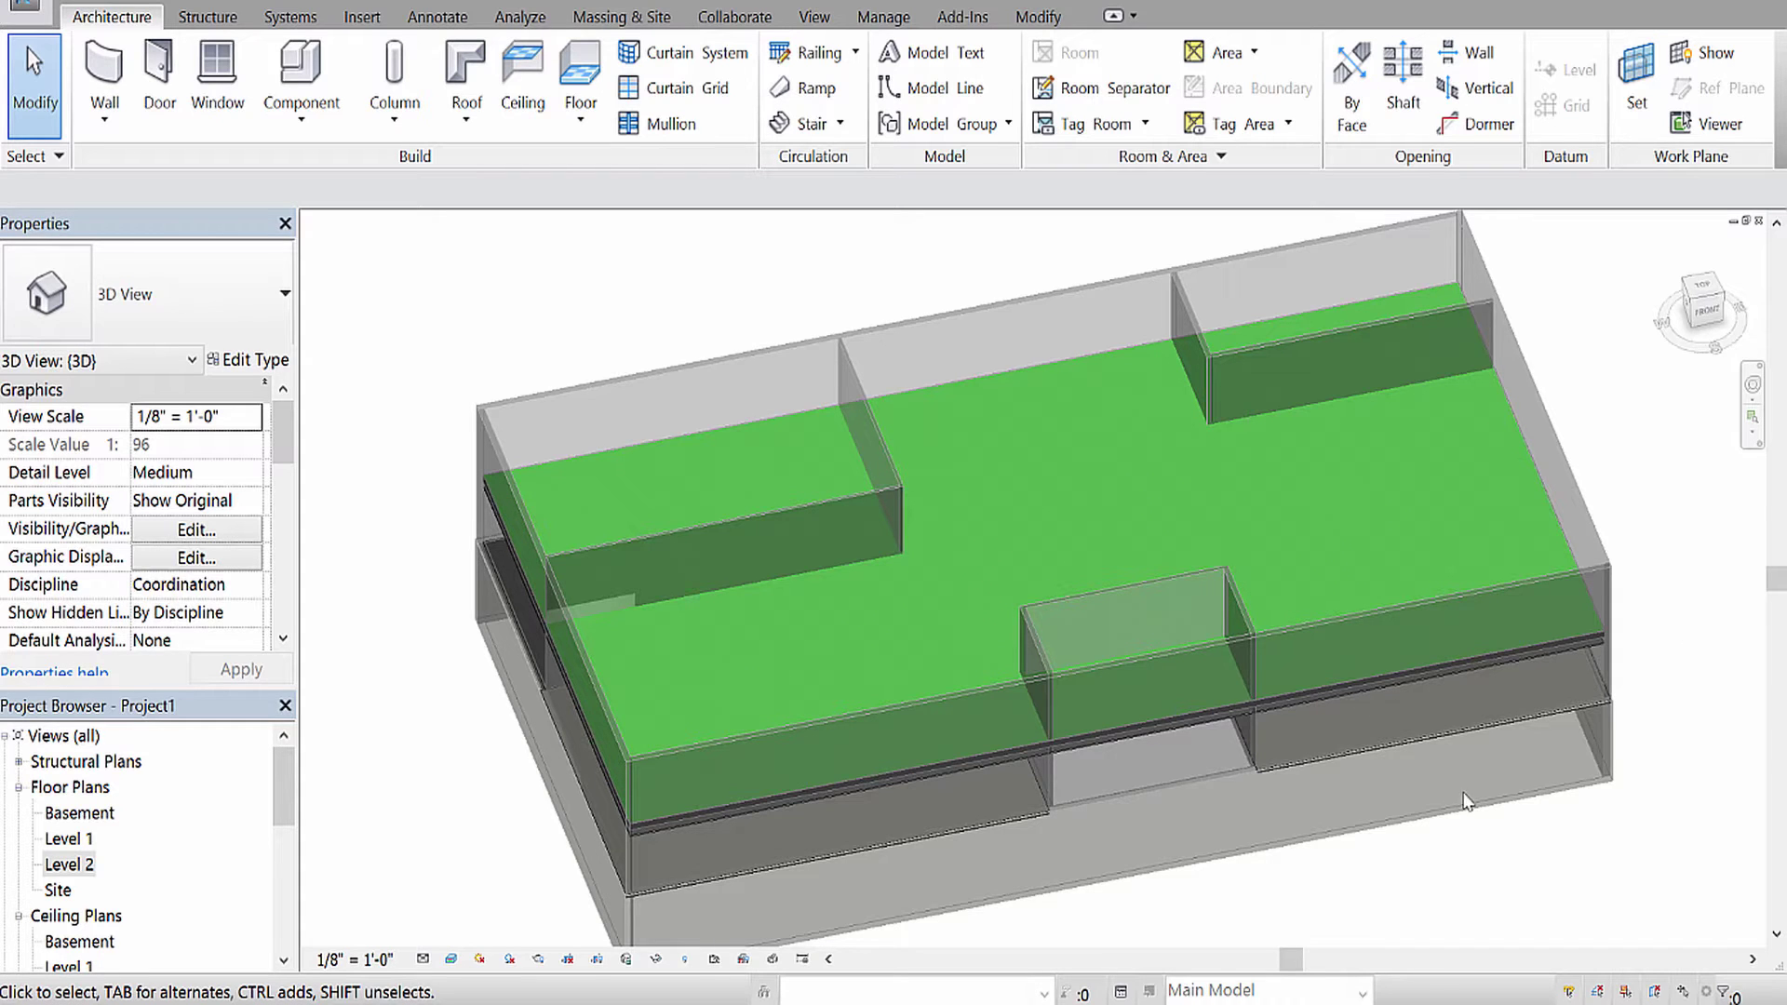
# On the Level 2 plan, start a footprint roof with slope-defining boundaries along the west wall, the northwest room's inner walls and the north wall.
pyautogui.moveTo(1358, 849); pyautogui.dragTo(1356, 806, button='middle')
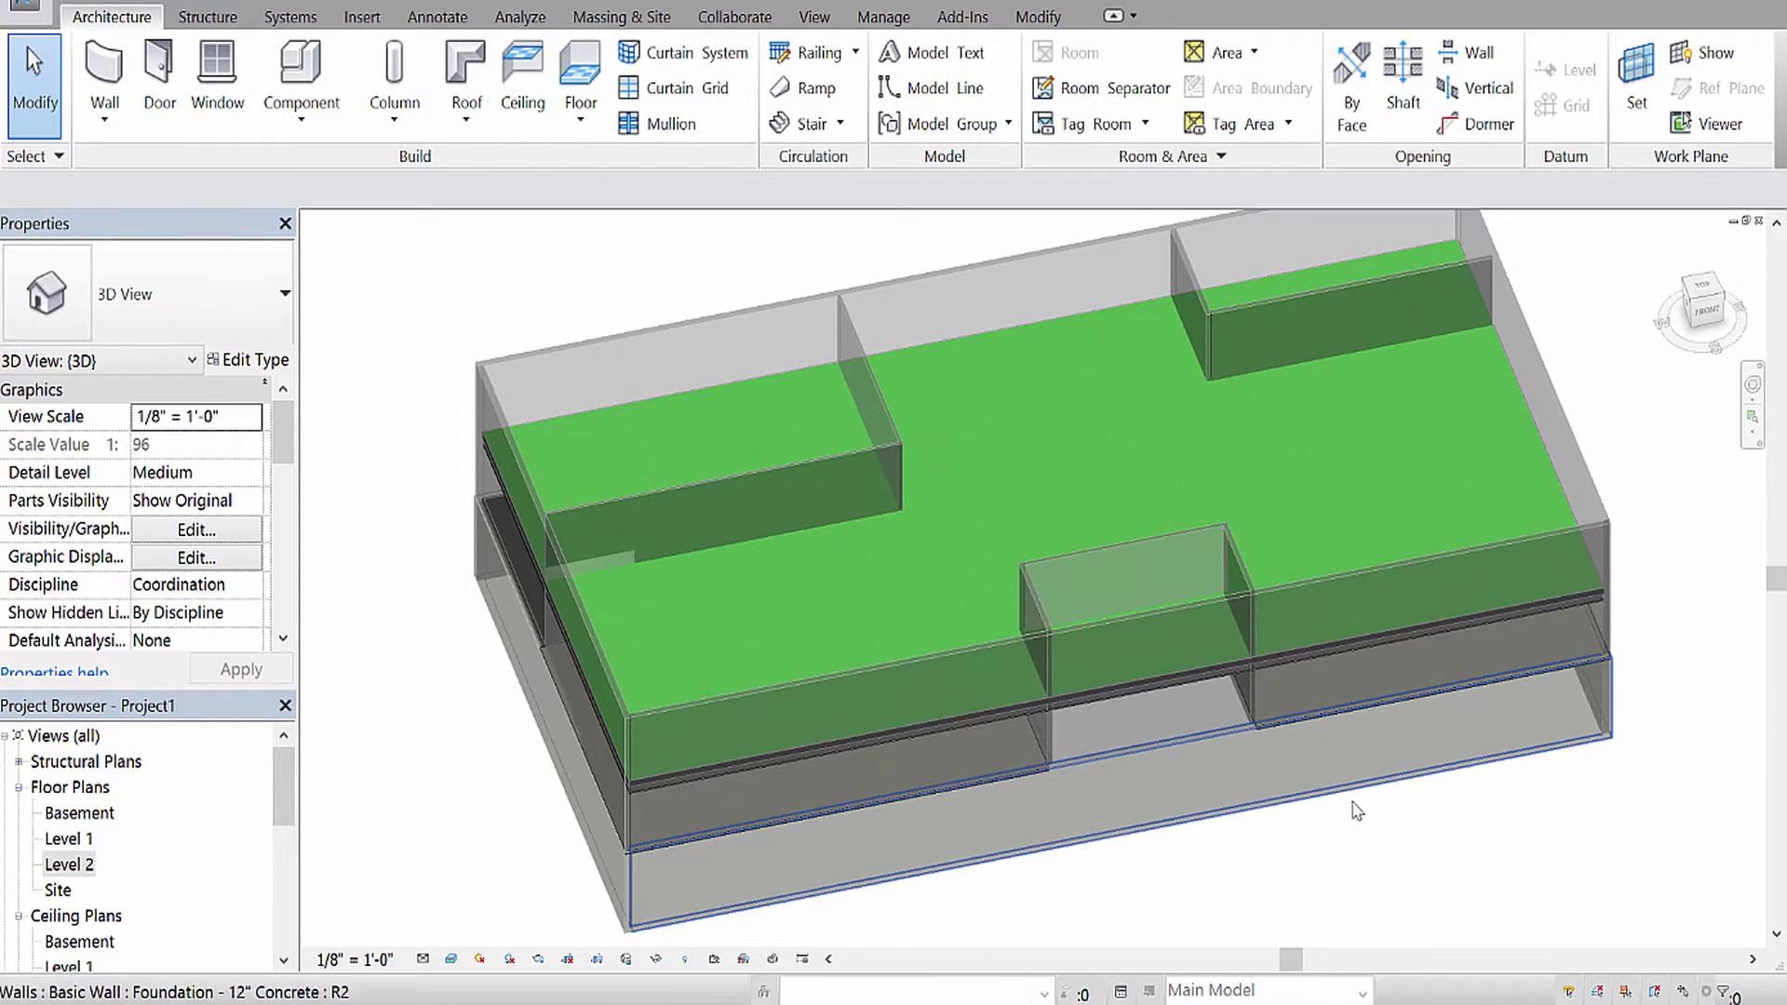
pyautogui.doubleClick(80, 867)
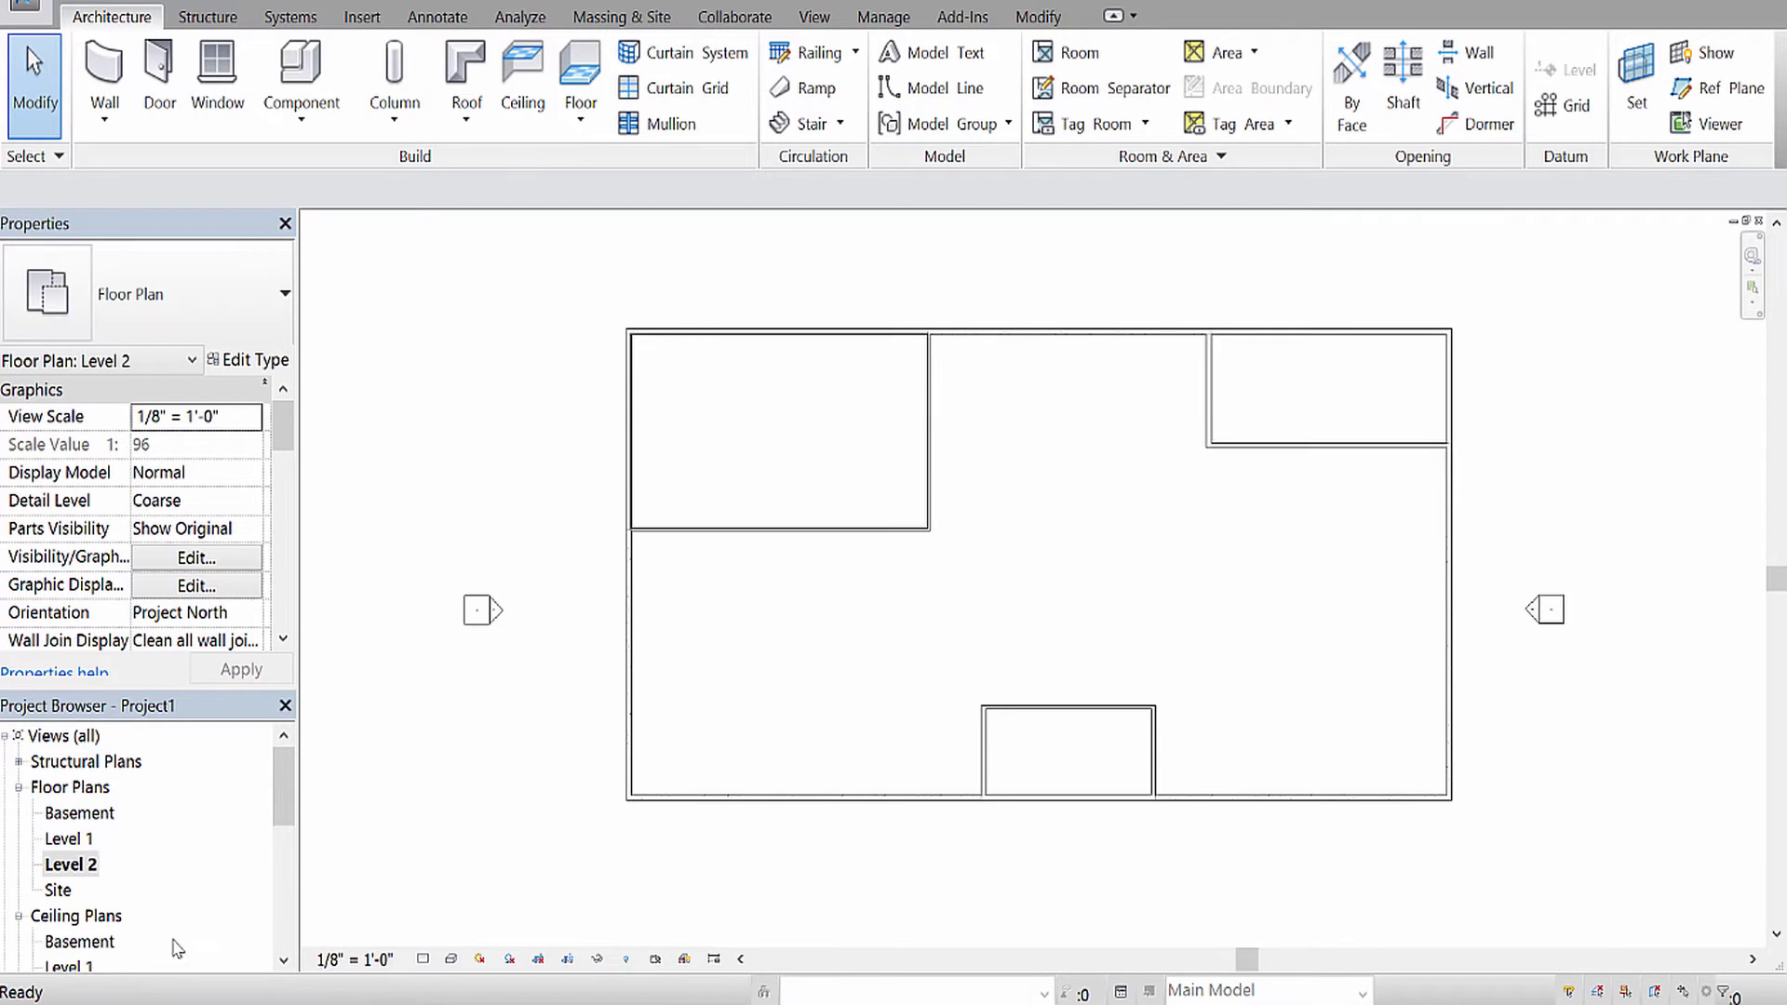
pyautogui.click(466, 76)
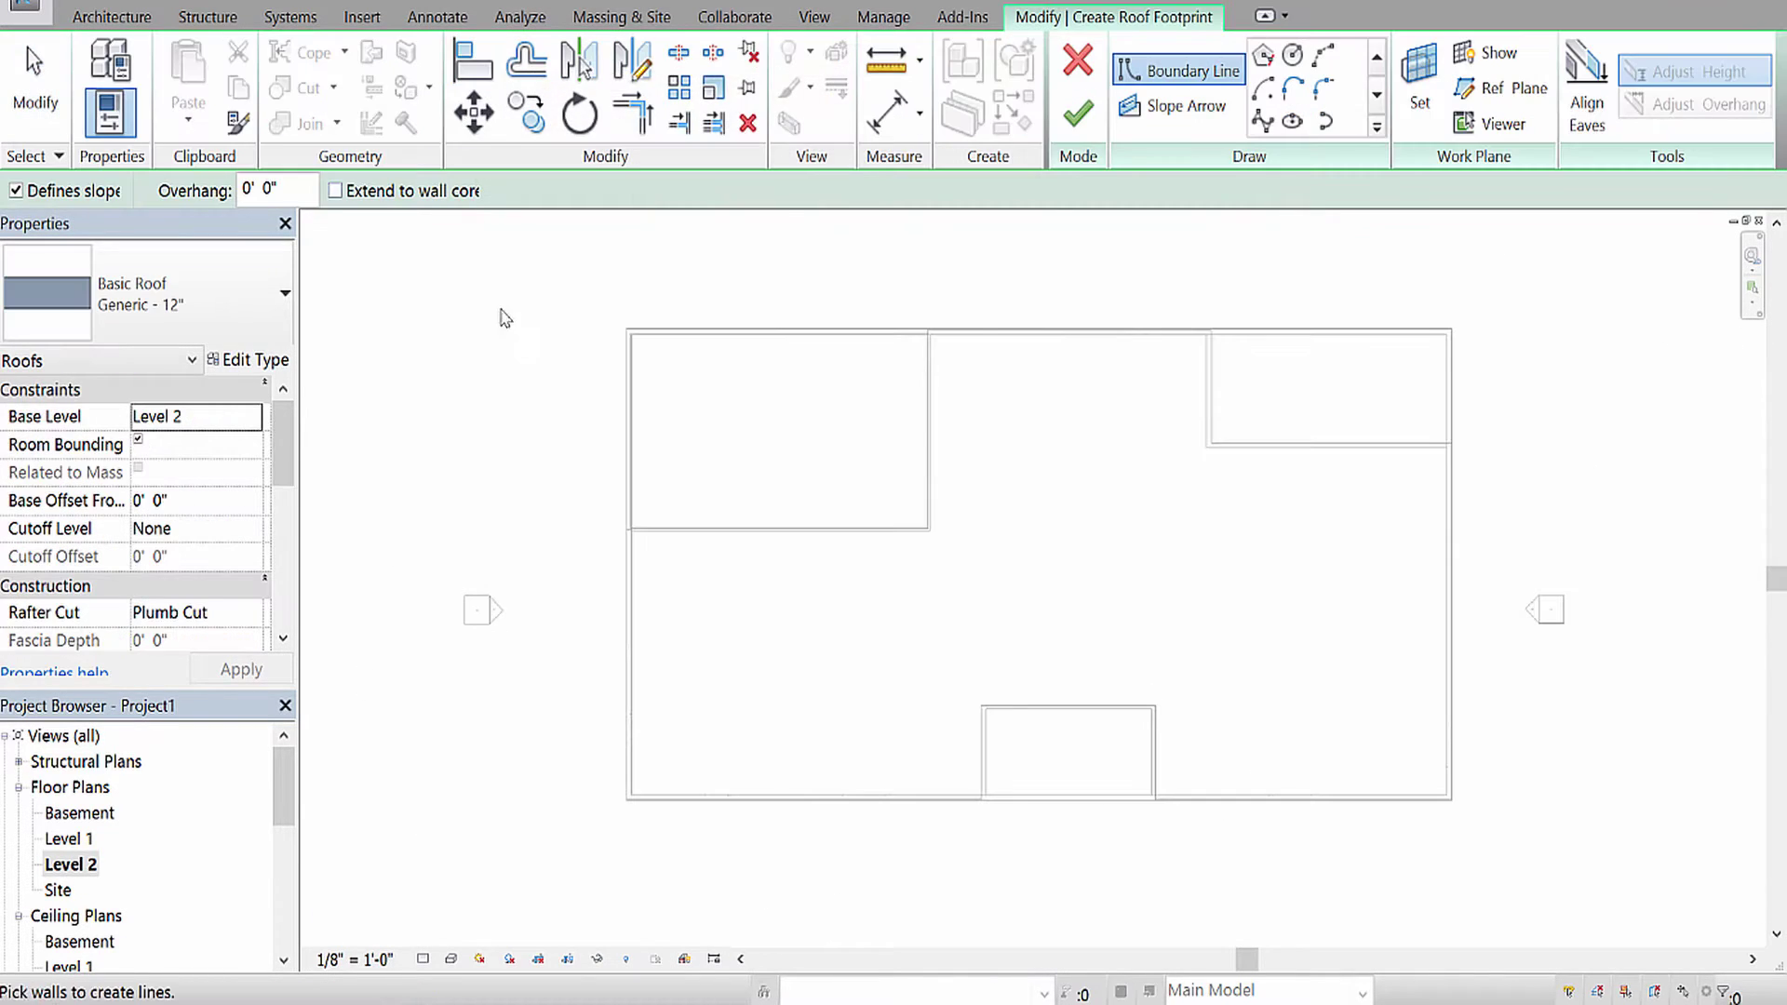
pyautogui.click(1377, 58)
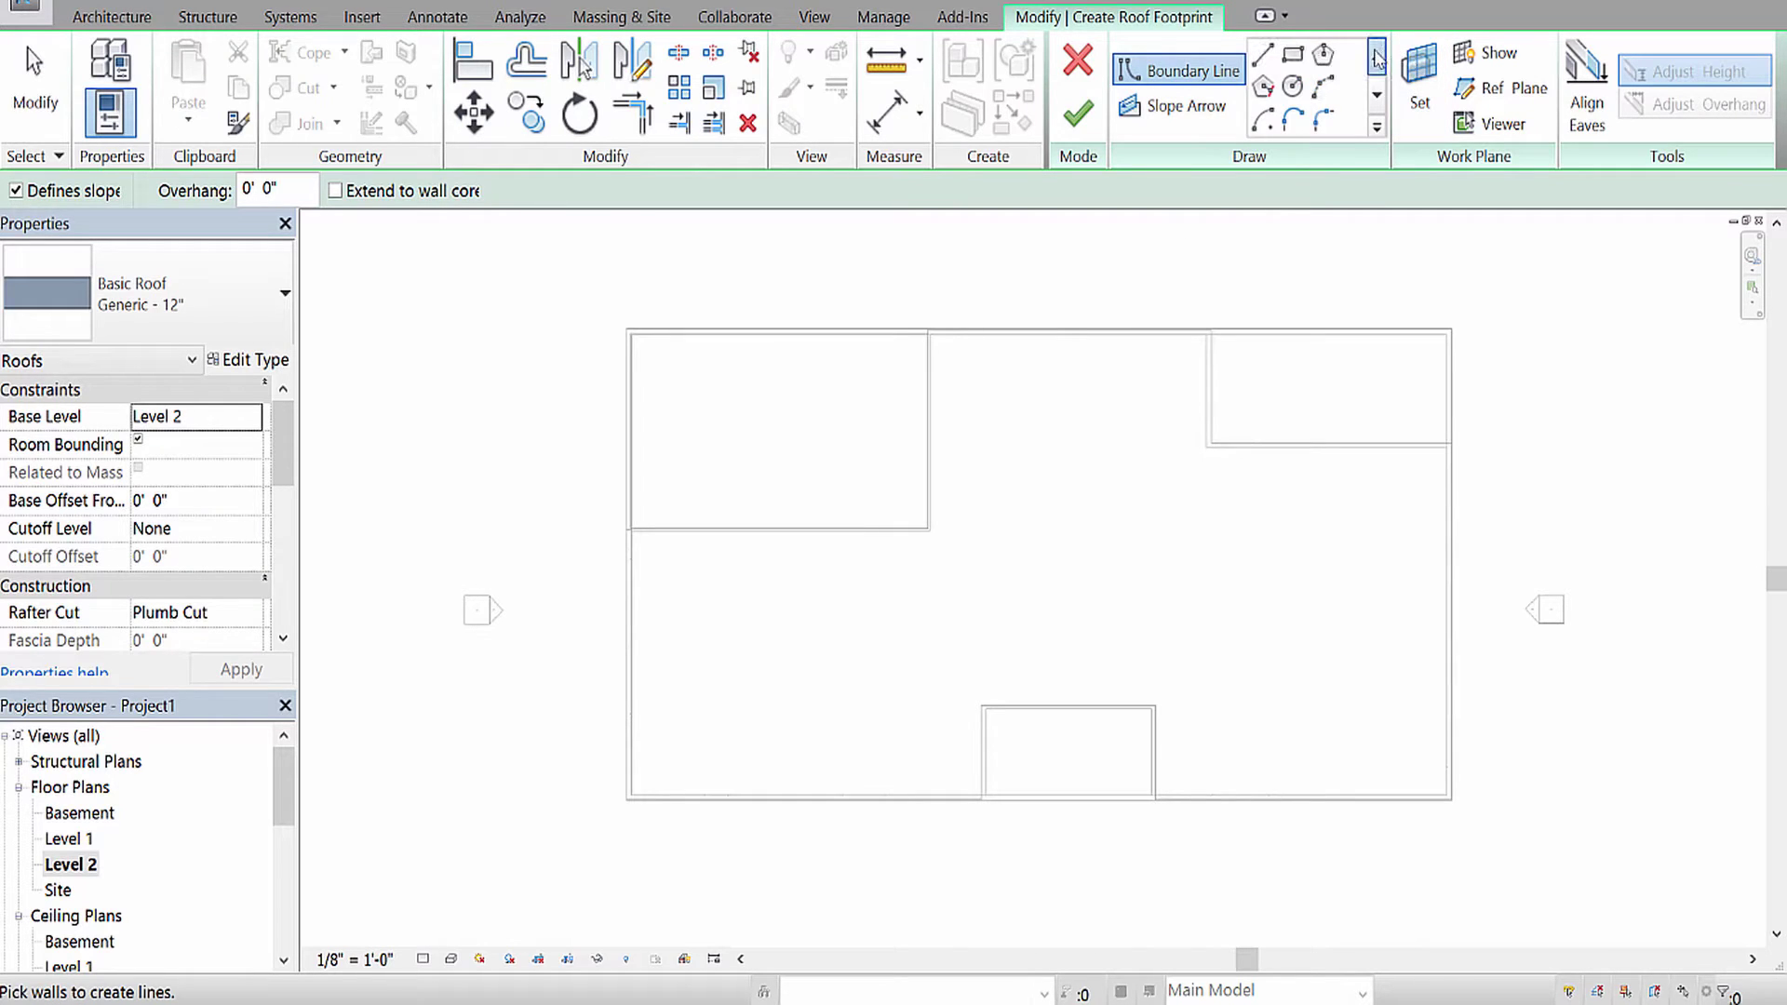
pyautogui.click(1376, 95)
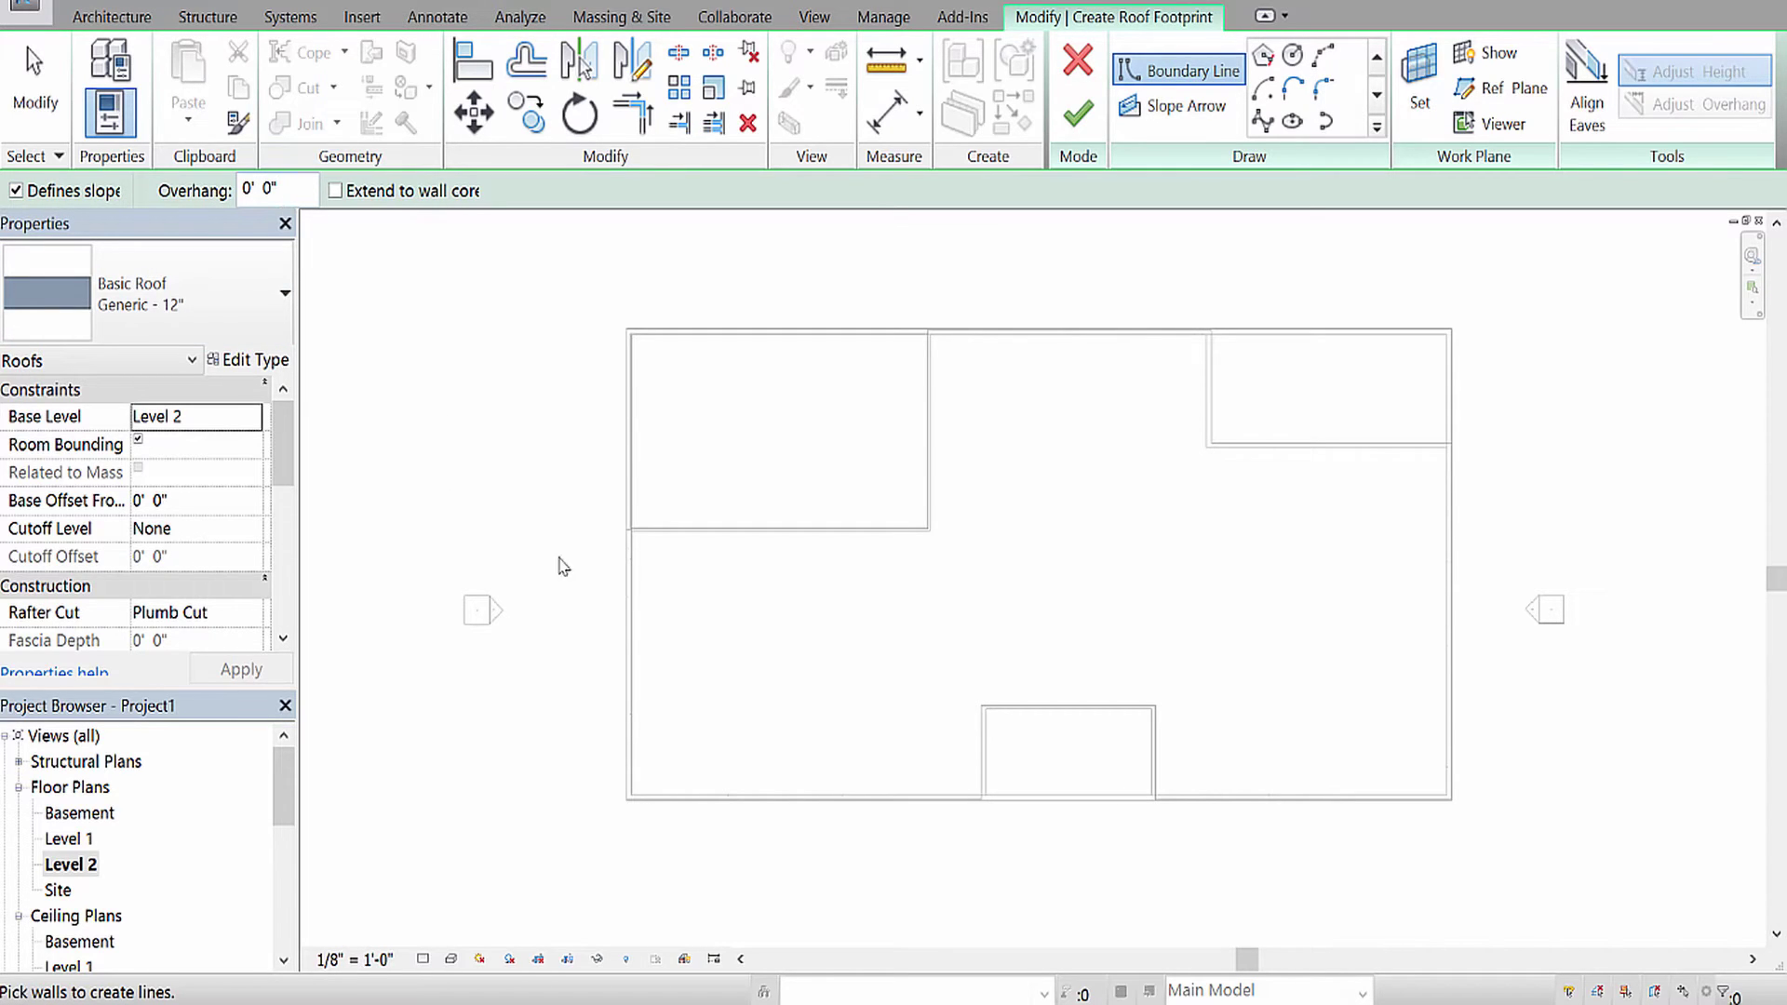
pyautogui.click(637, 630)
pyautogui.click(893, 531)
pyautogui.click(930, 469)
pyautogui.click(1038, 332)
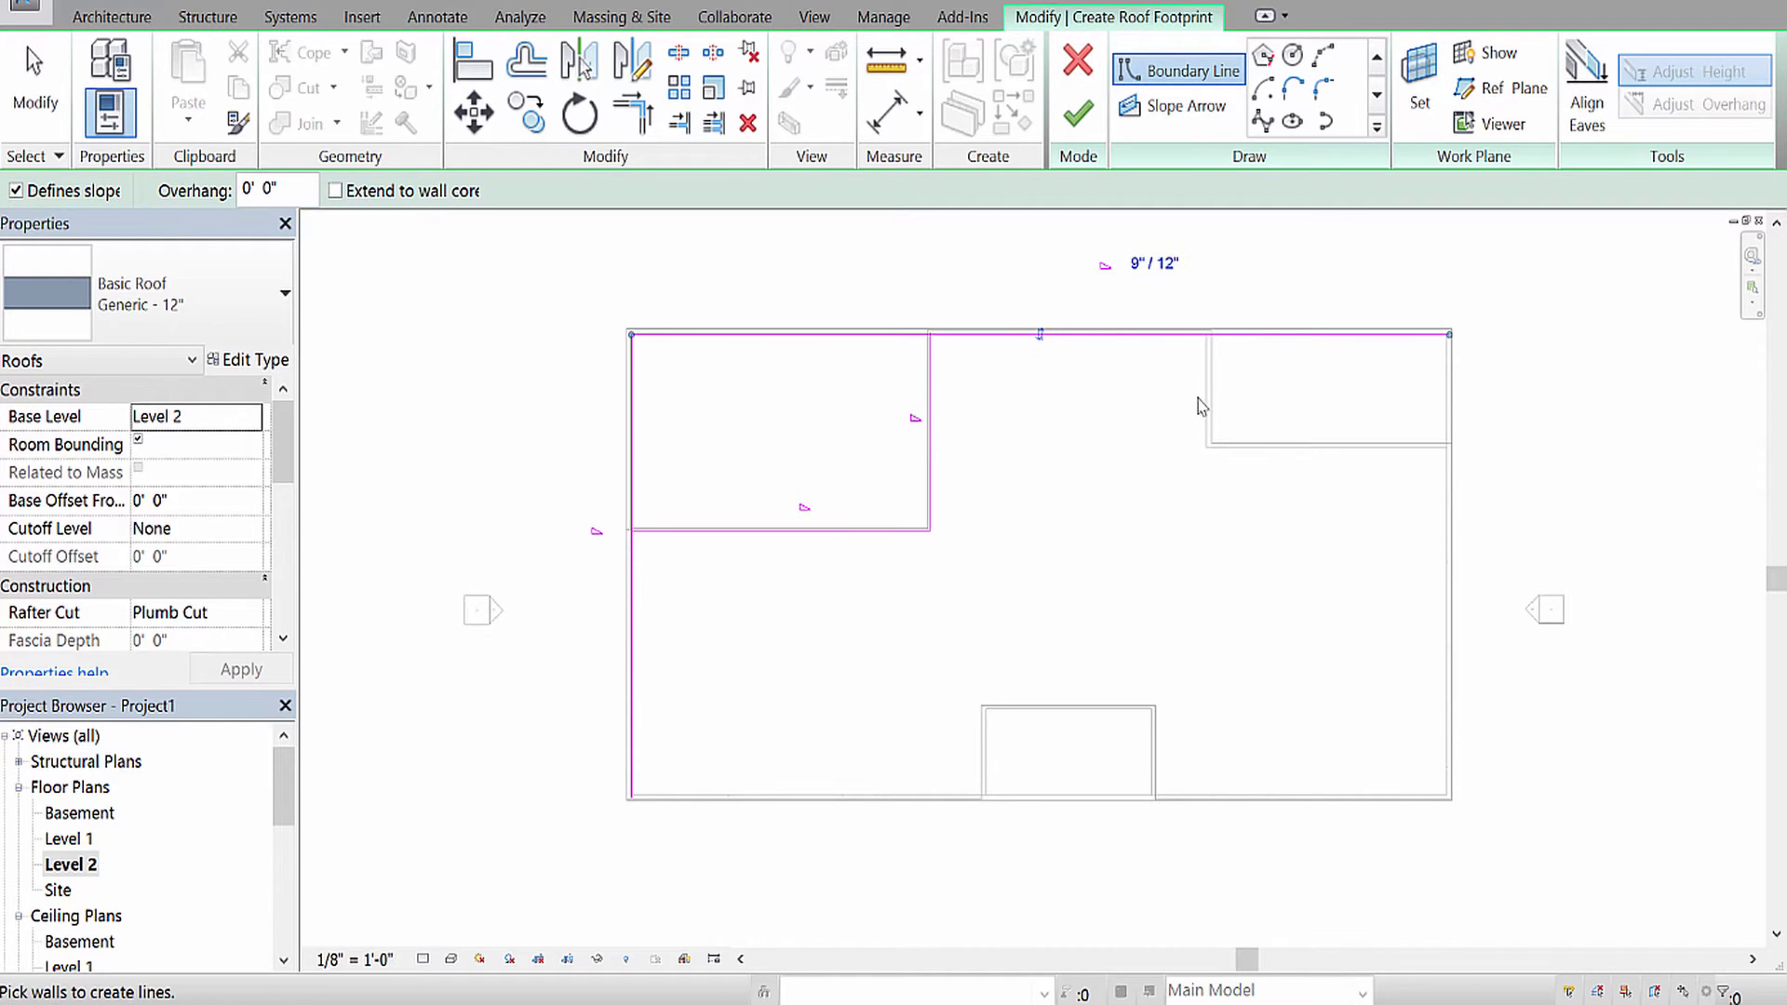
# Add roof boundary lines along the northeast room's inner walls, the east wall, the south wall and the three walls of the south recess.
pyautogui.click(1207, 405)
pyautogui.click(1302, 447)
pyautogui.click(1448, 562)
pyautogui.click(1301, 806)
pyautogui.click(1152, 744)
pyautogui.click(1120, 711)
pyautogui.click(986, 748)
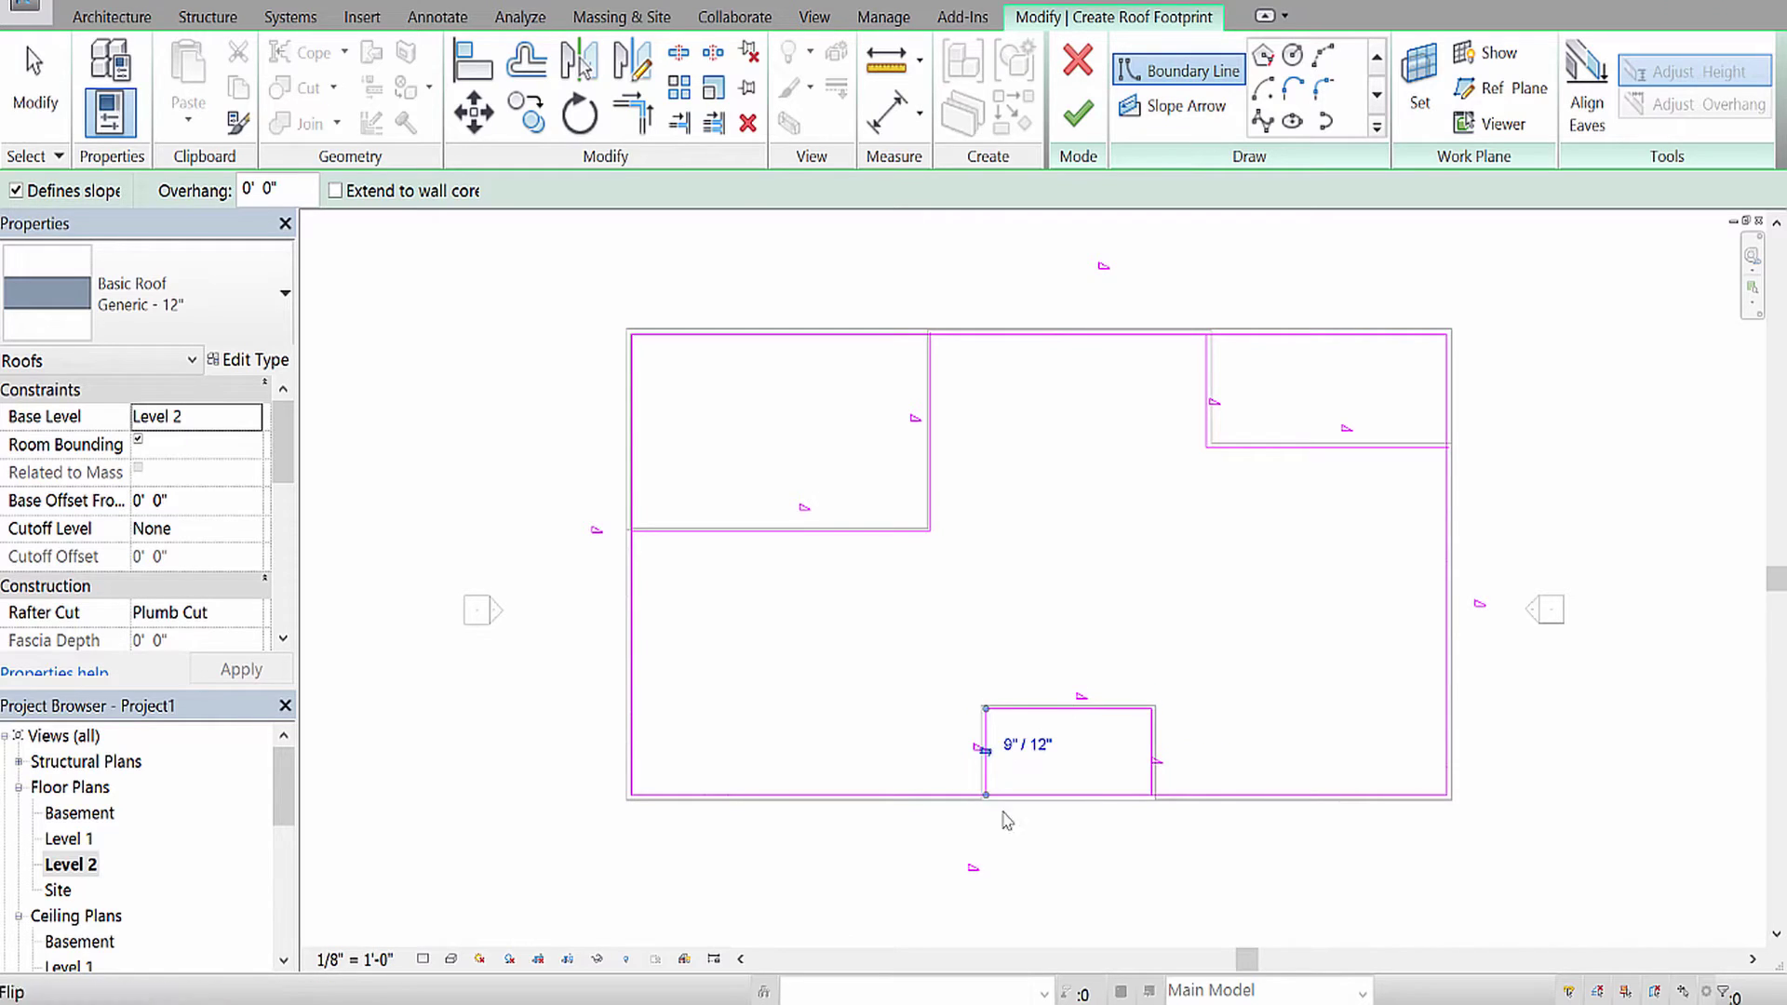
# Trim the west boundary line and the northwest room's south boundary line to a corner.
pyautogui.click(630, 555)
pyautogui.scroll(1, 586, 312)
pyautogui.scroll(1, 1058, 416)
pyautogui.scroll(1, 881, 476)
pyautogui.moveTo(1127, 400); pyautogui.dragTo(1470, 252, button='middle')
pyautogui.scroll(5, 855, 510)
pyautogui.scroll(3, 901, 575)
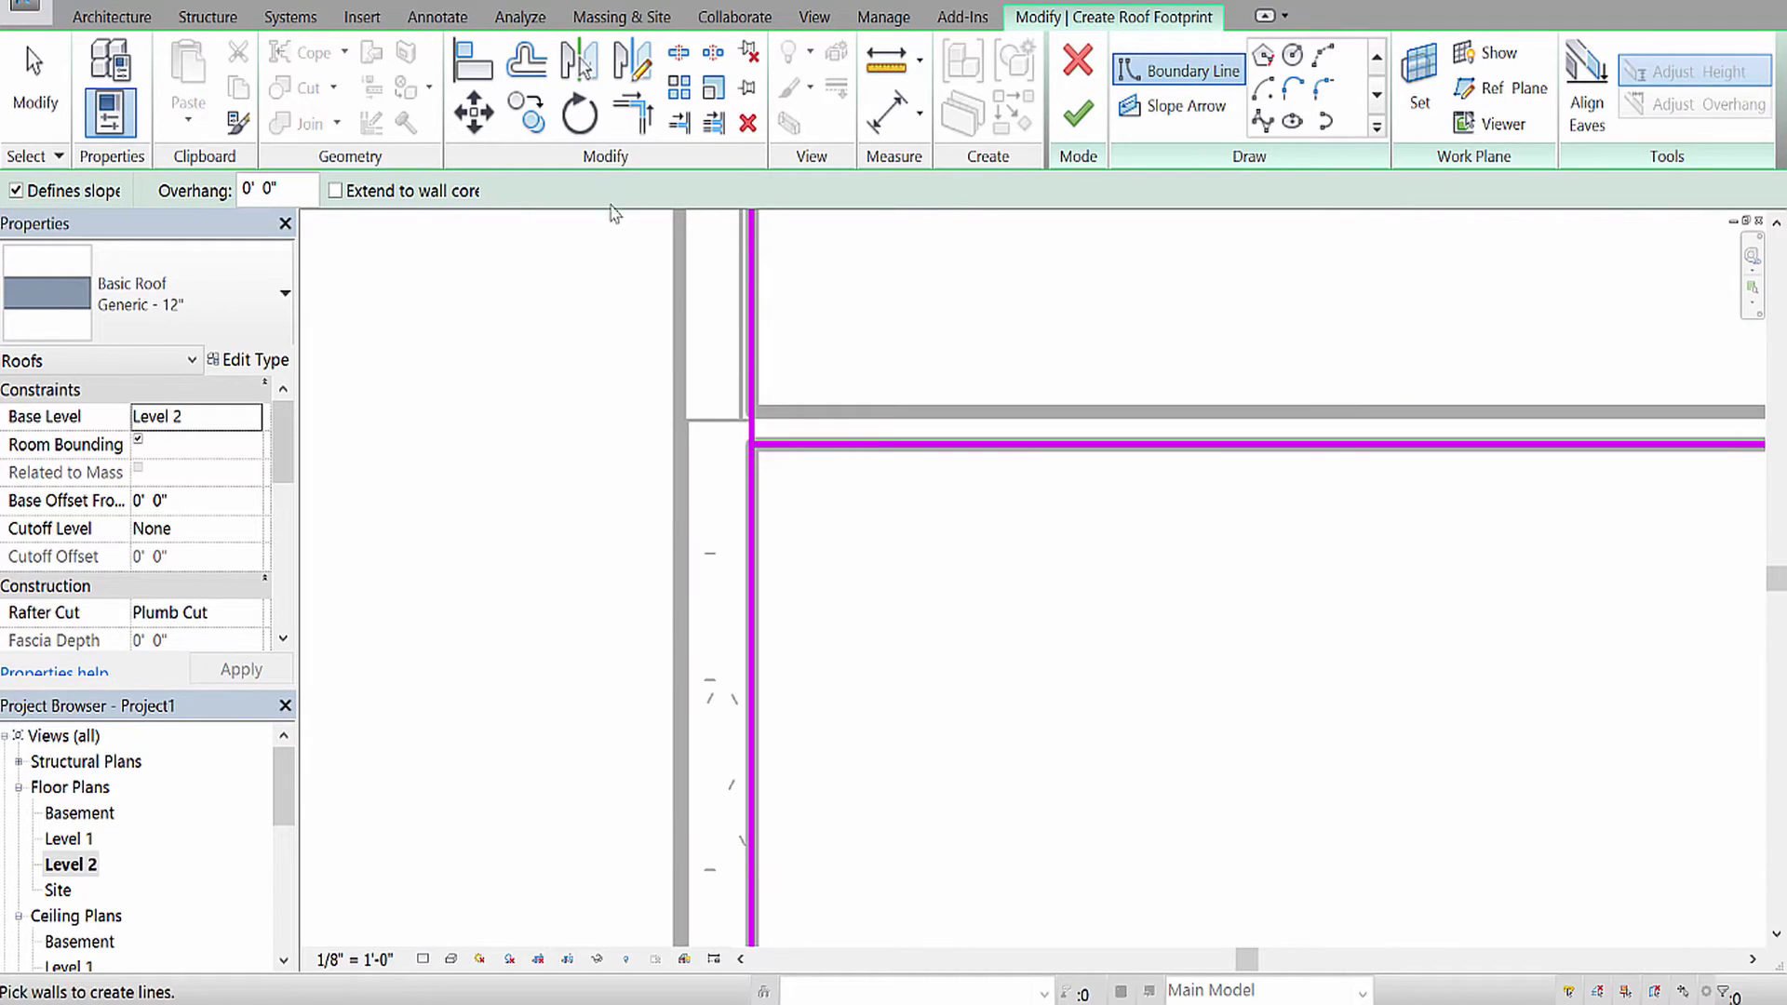
pyautogui.click(629, 125)
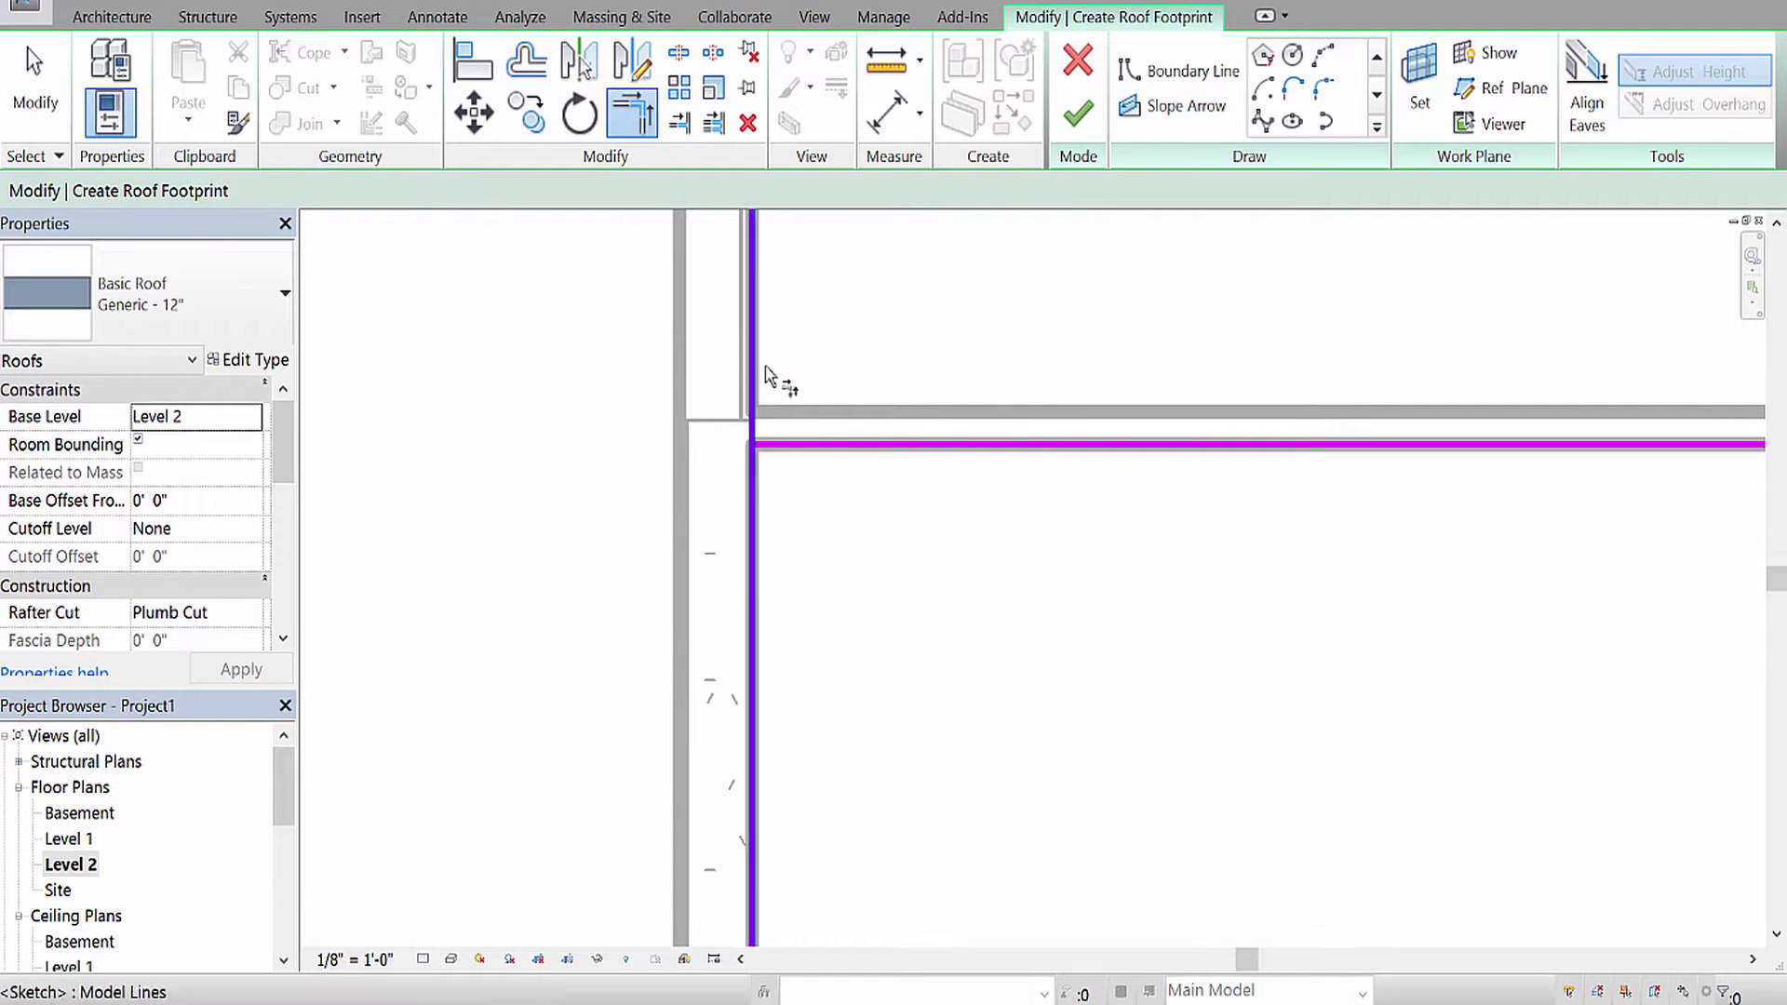
pyautogui.scroll(-2, 884, 567)
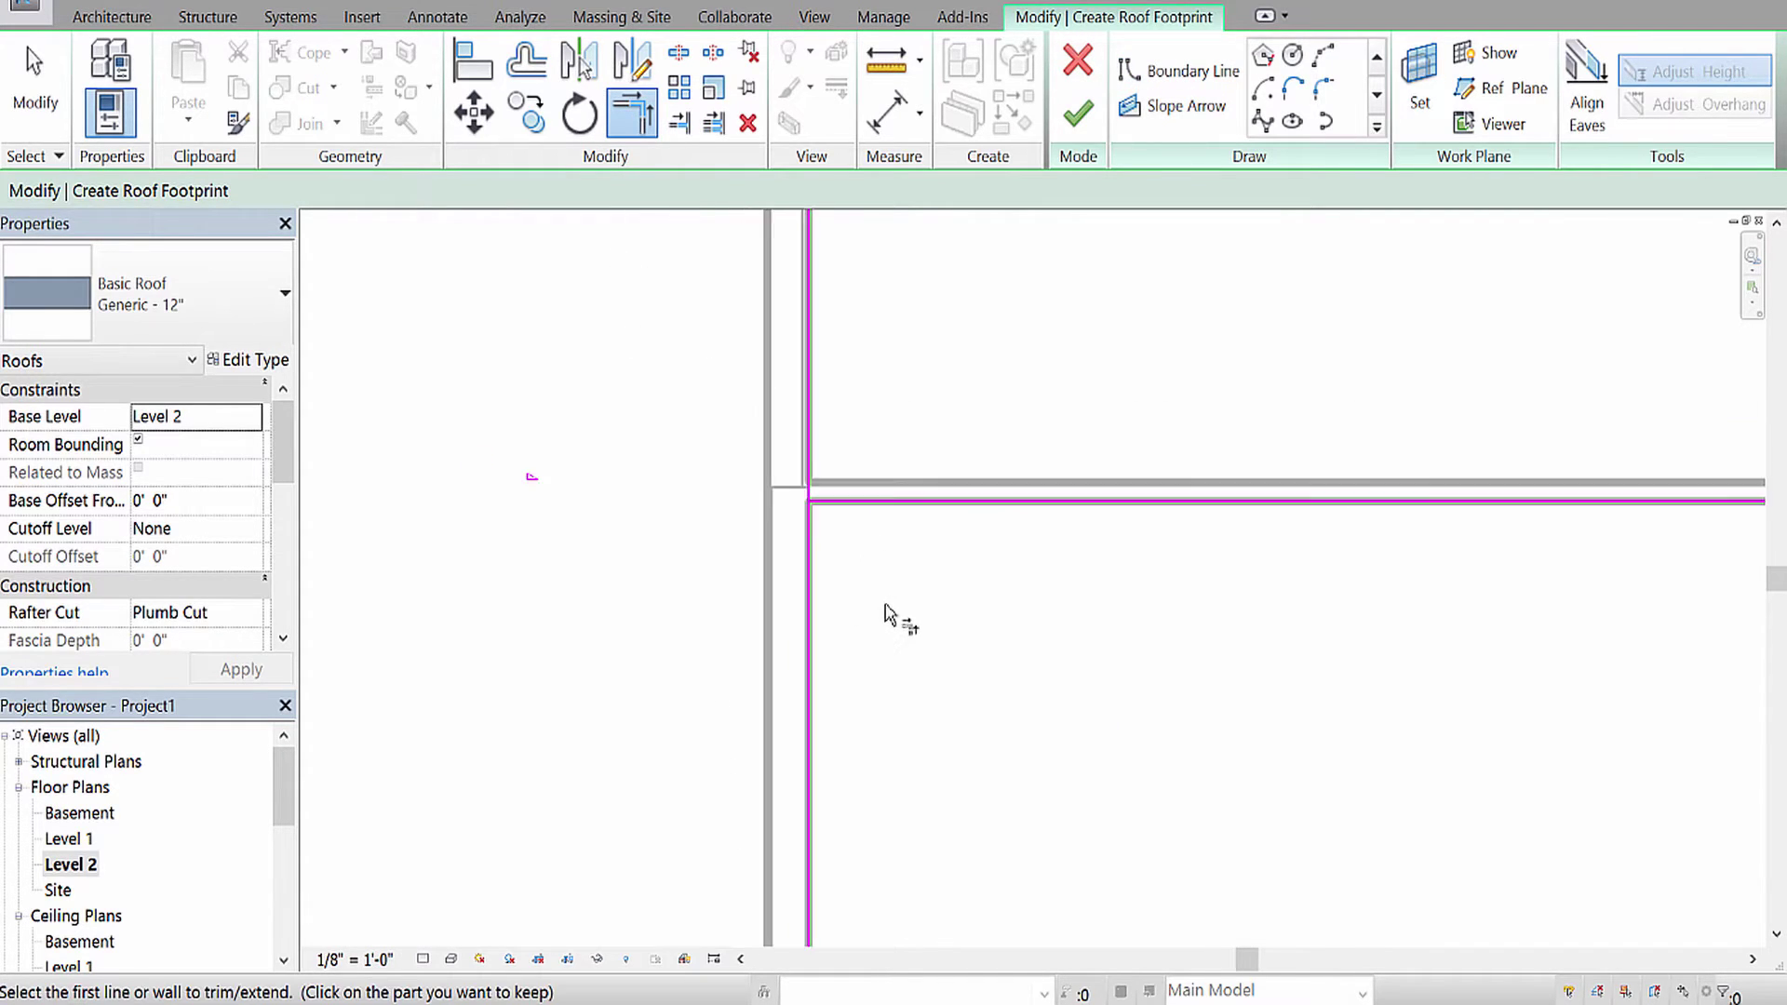
pyautogui.scroll(3, 803, 540)
pyautogui.click(739, 512)
pyautogui.click(842, 402)
pyautogui.scroll(-4, 862, 539)
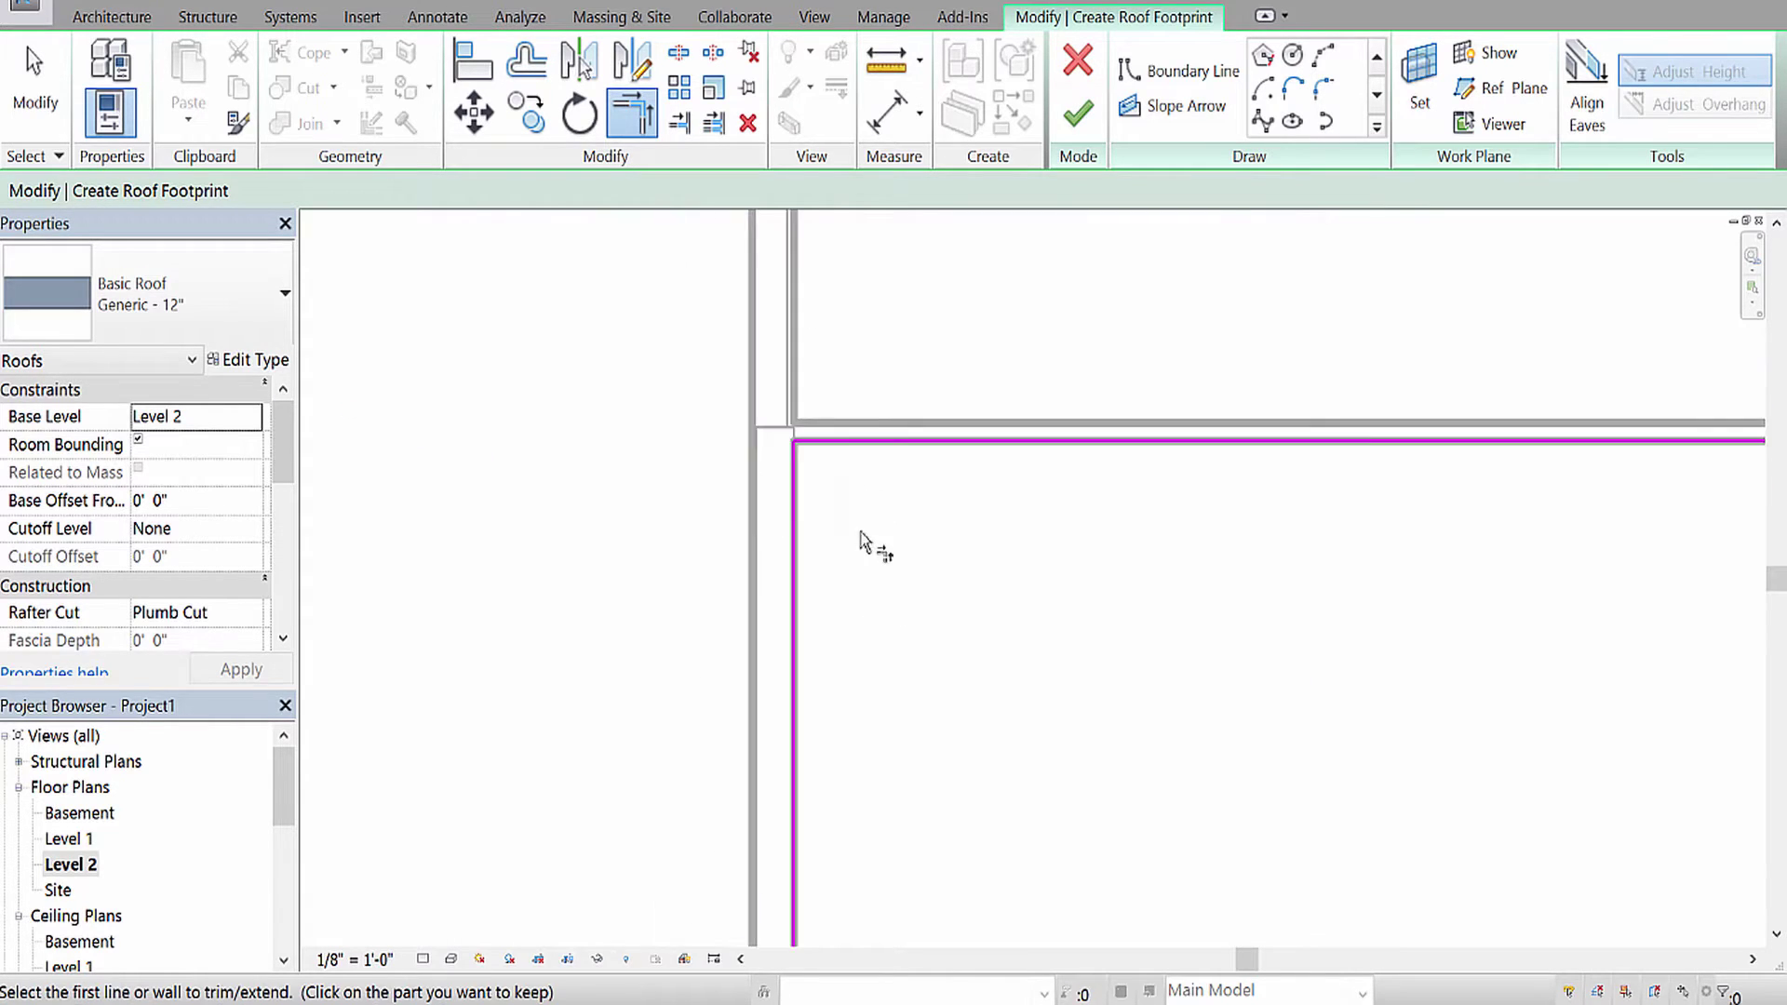
# Trim the north boundary line to corners with the northwest room's east line and the northeast room's west line.
pyautogui.scroll(5, 1013, 527)
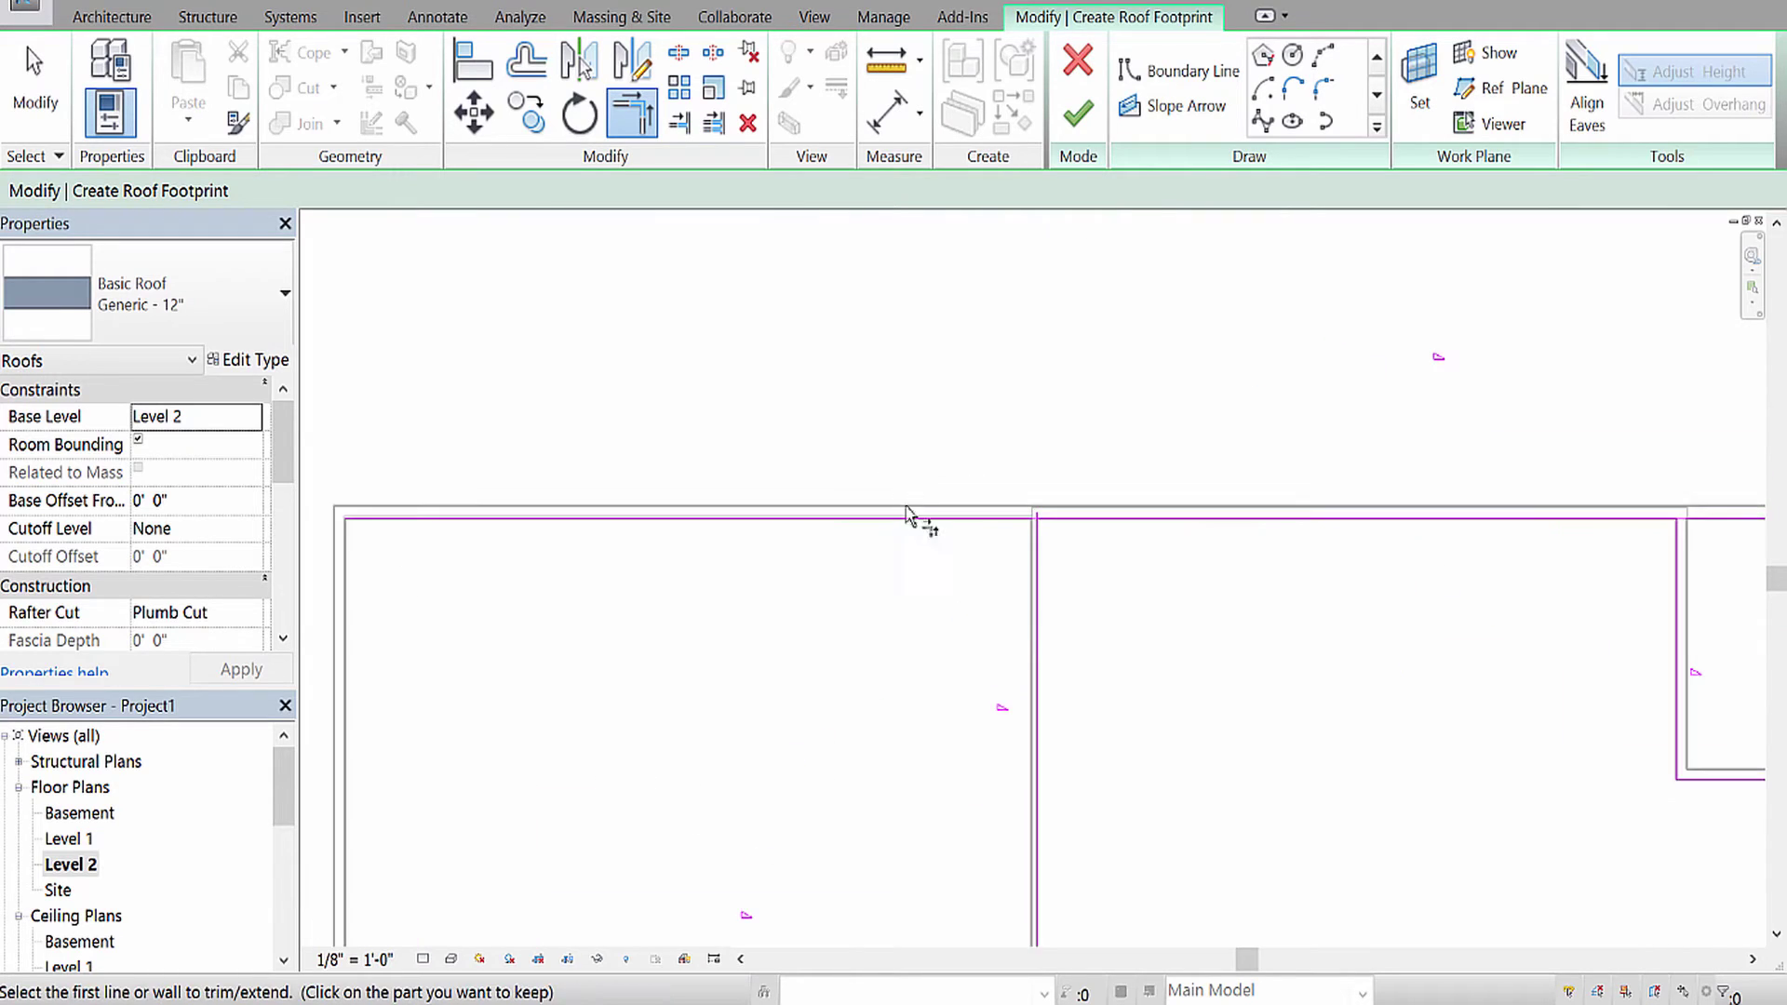
pyautogui.click(983, 556)
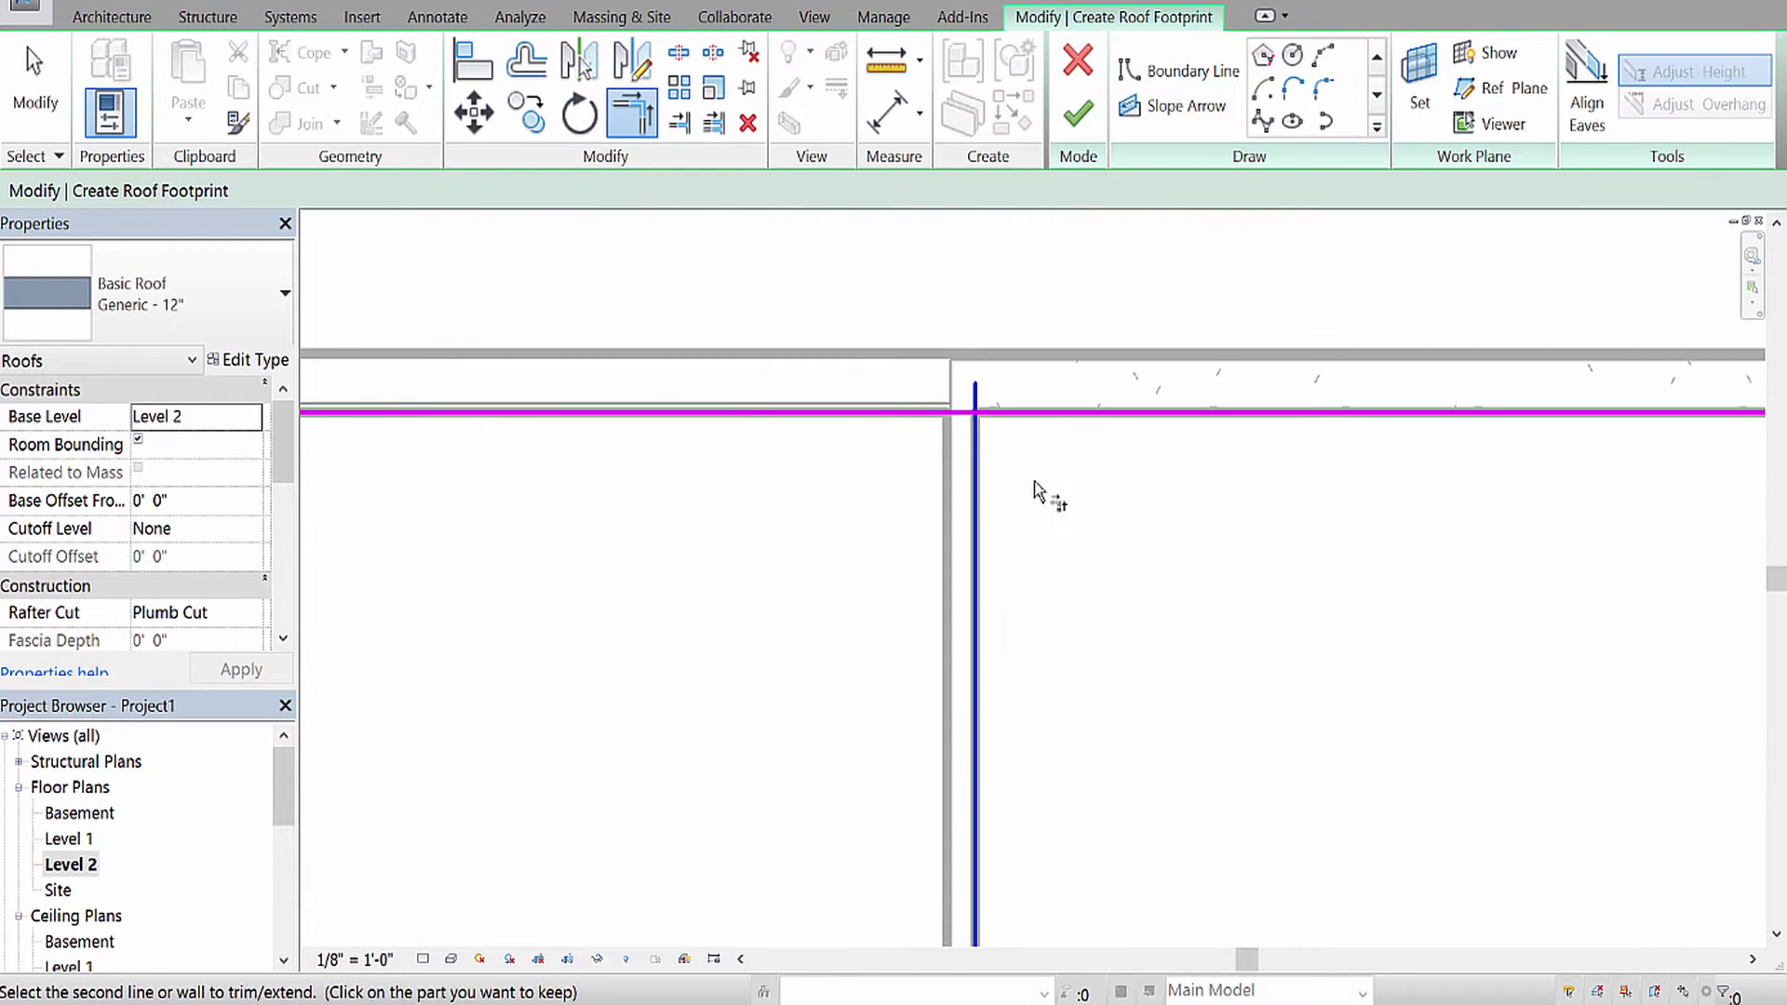
pyautogui.click(1066, 414)
pyautogui.scroll(-5, 1236, 646)
pyautogui.moveTo(1397, 725); pyautogui.dragTo(528, 517, button='middle')
pyautogui.scroll(2, 881, 377)
pyautogui.scroll(2, 884, 453)
pyautogui.click(894, 363)
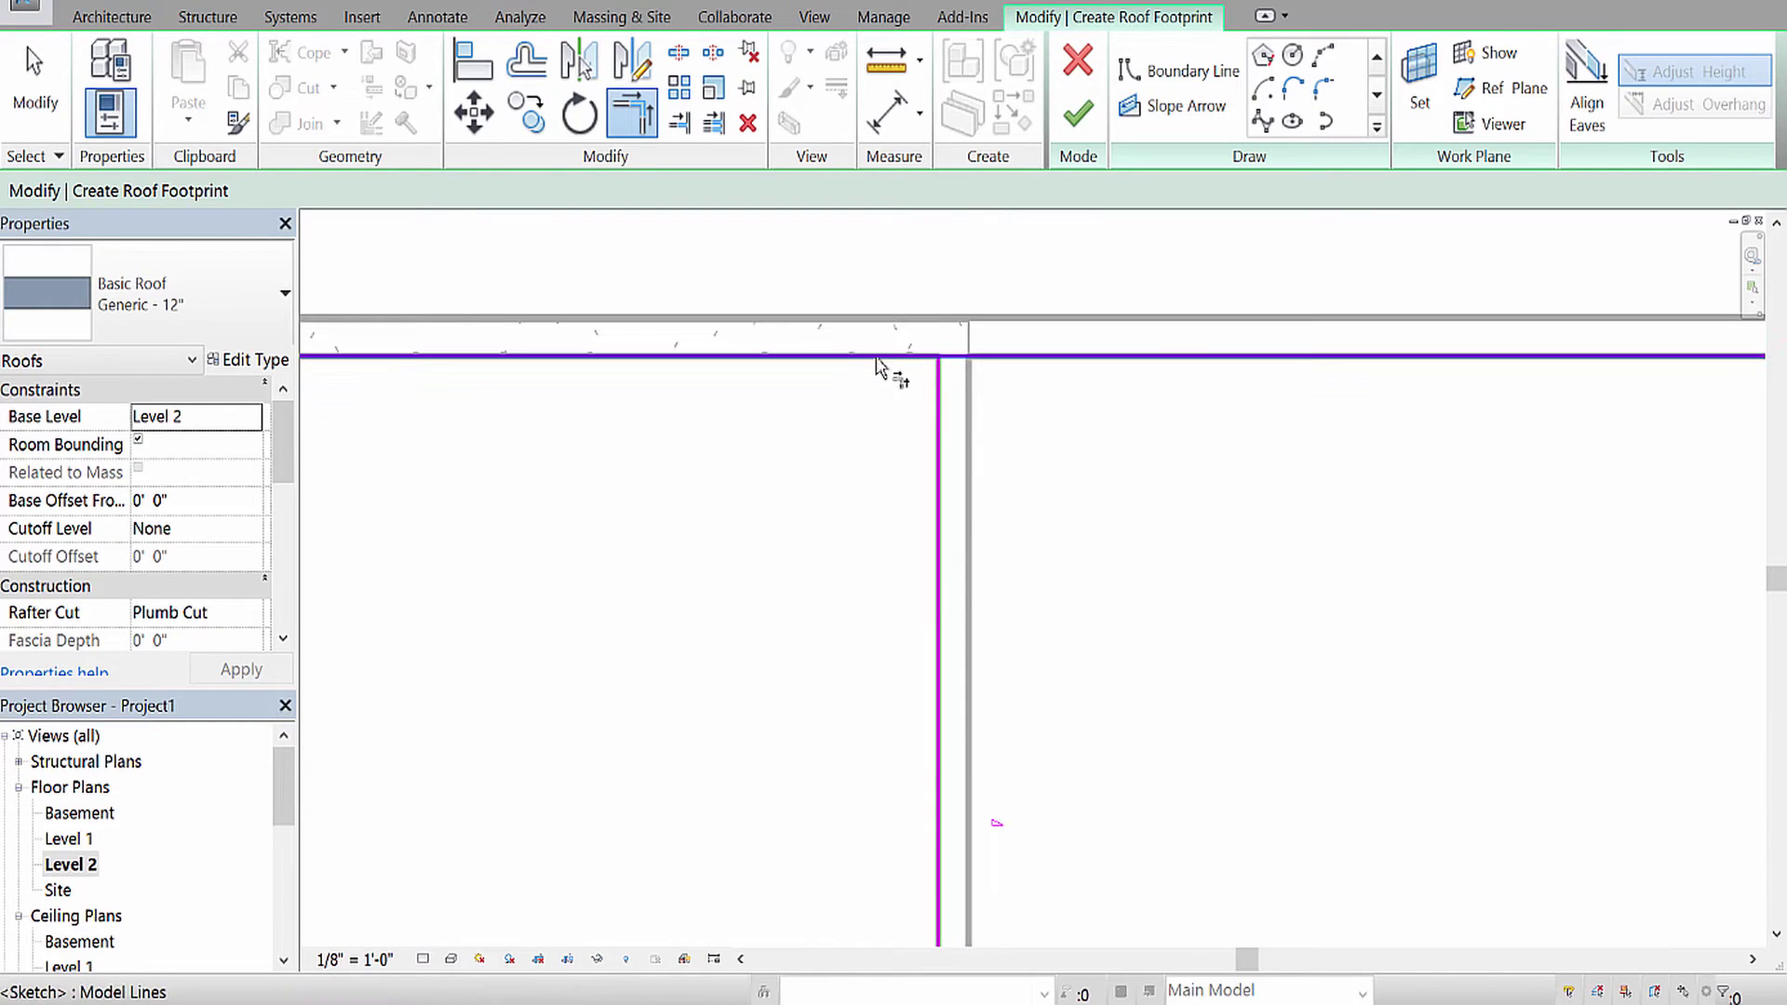
pyautogui.click(935, 400)
# Trim the northeast room's south boundary line and the east boundary line to a corner.
pyautogui.scroll(-2, 1340, 630)
pyautogui.moveTo(1340, 630); pyautogui.dragTo(698, 422, button='middle')
pyautogui.scroll(3, 909, 479)
pyautogui.scroll(1, 909, 480)
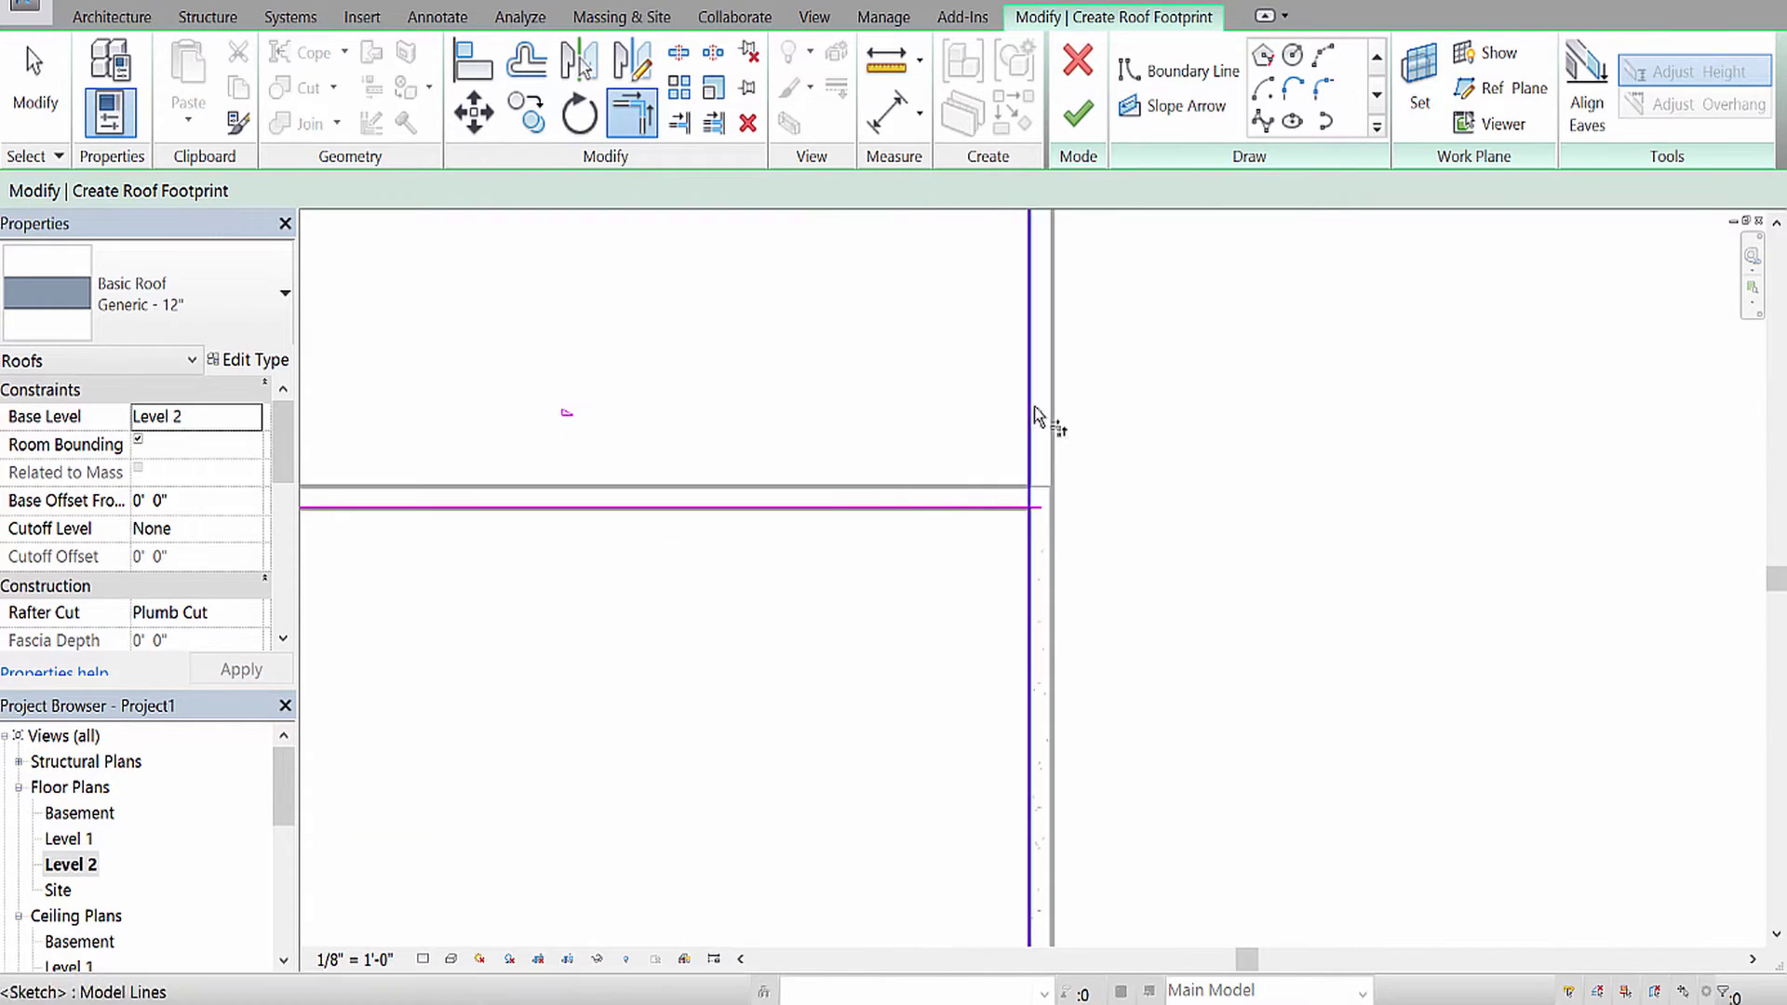
pyautogui.click(967, 526)
pyautogui.click(1045, 579)
# Try to trim the south boundary line to corners with the side lines of the south recess.
pyautogui.scroll(-3, 1045, 579)
pyautogui.moveTo(970, 776); pyautogui.dragTo(1030, 363, button='middle')
pyautogui.scroll(6, 885, 559)
pyautogui.click(941, 660)
pyautogui.click(879, 607)
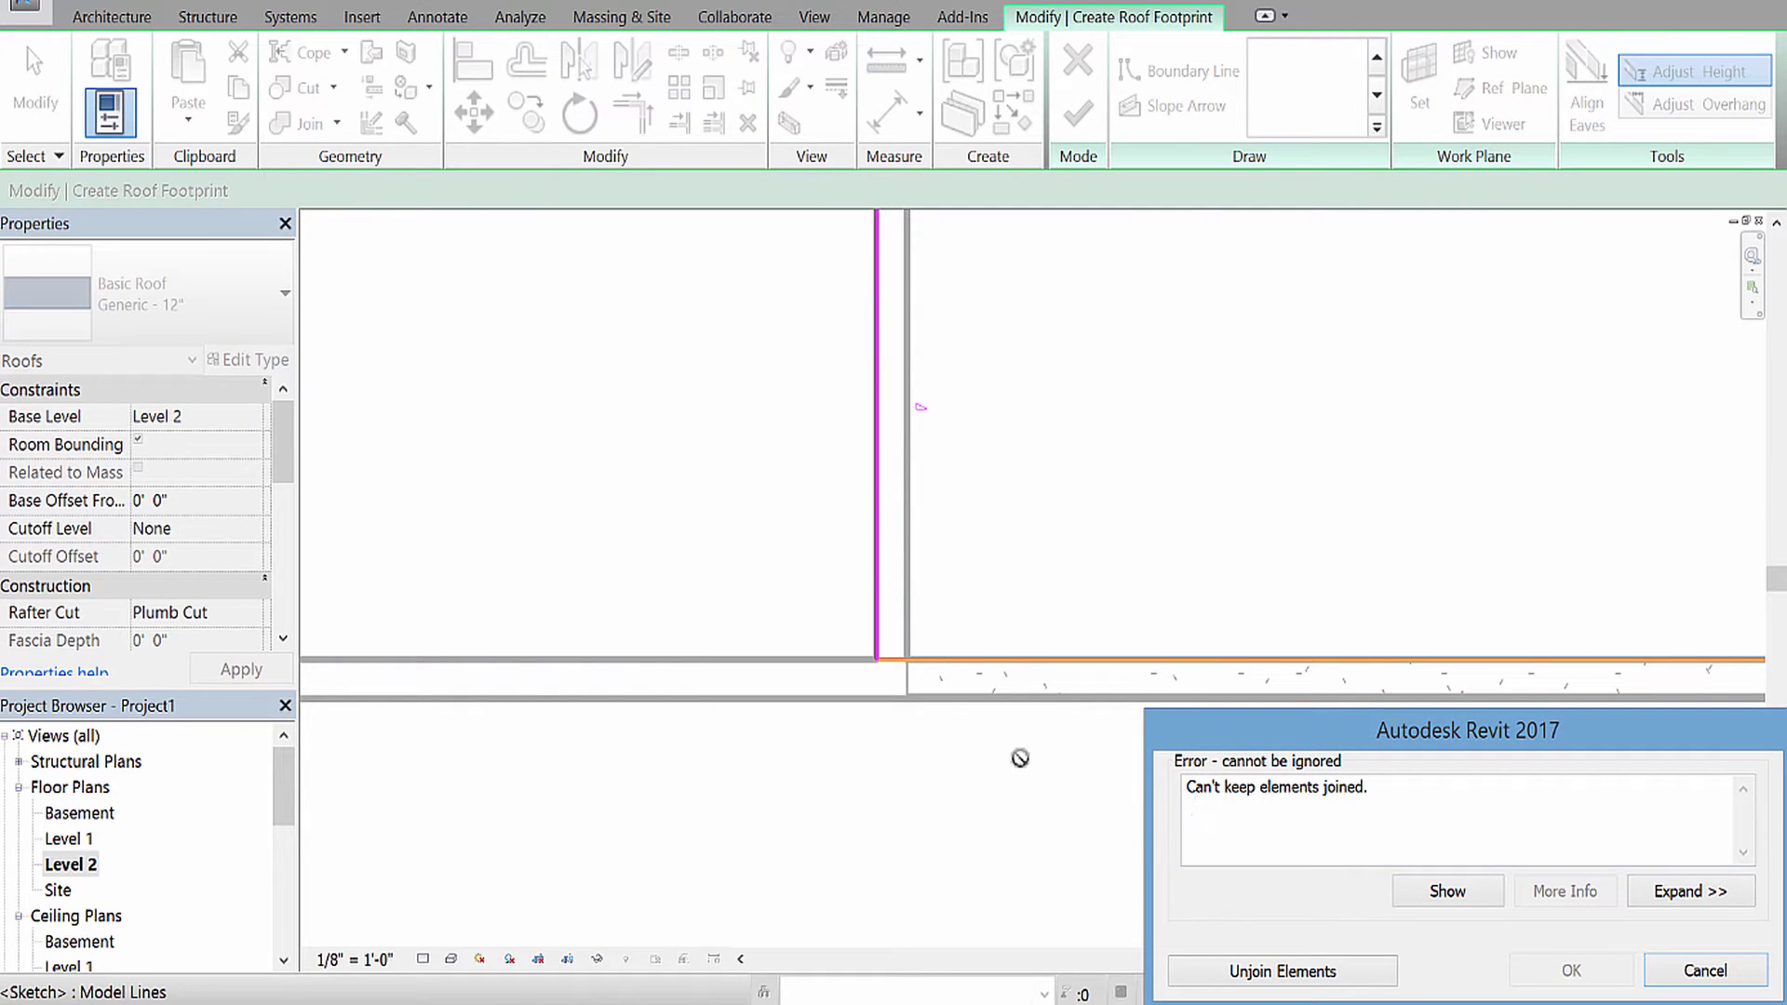
pyautogui.press('Escape')
pyautogui.scroll(-3, 1136, 646)
pyautogui.scroll(5, 814, 650)
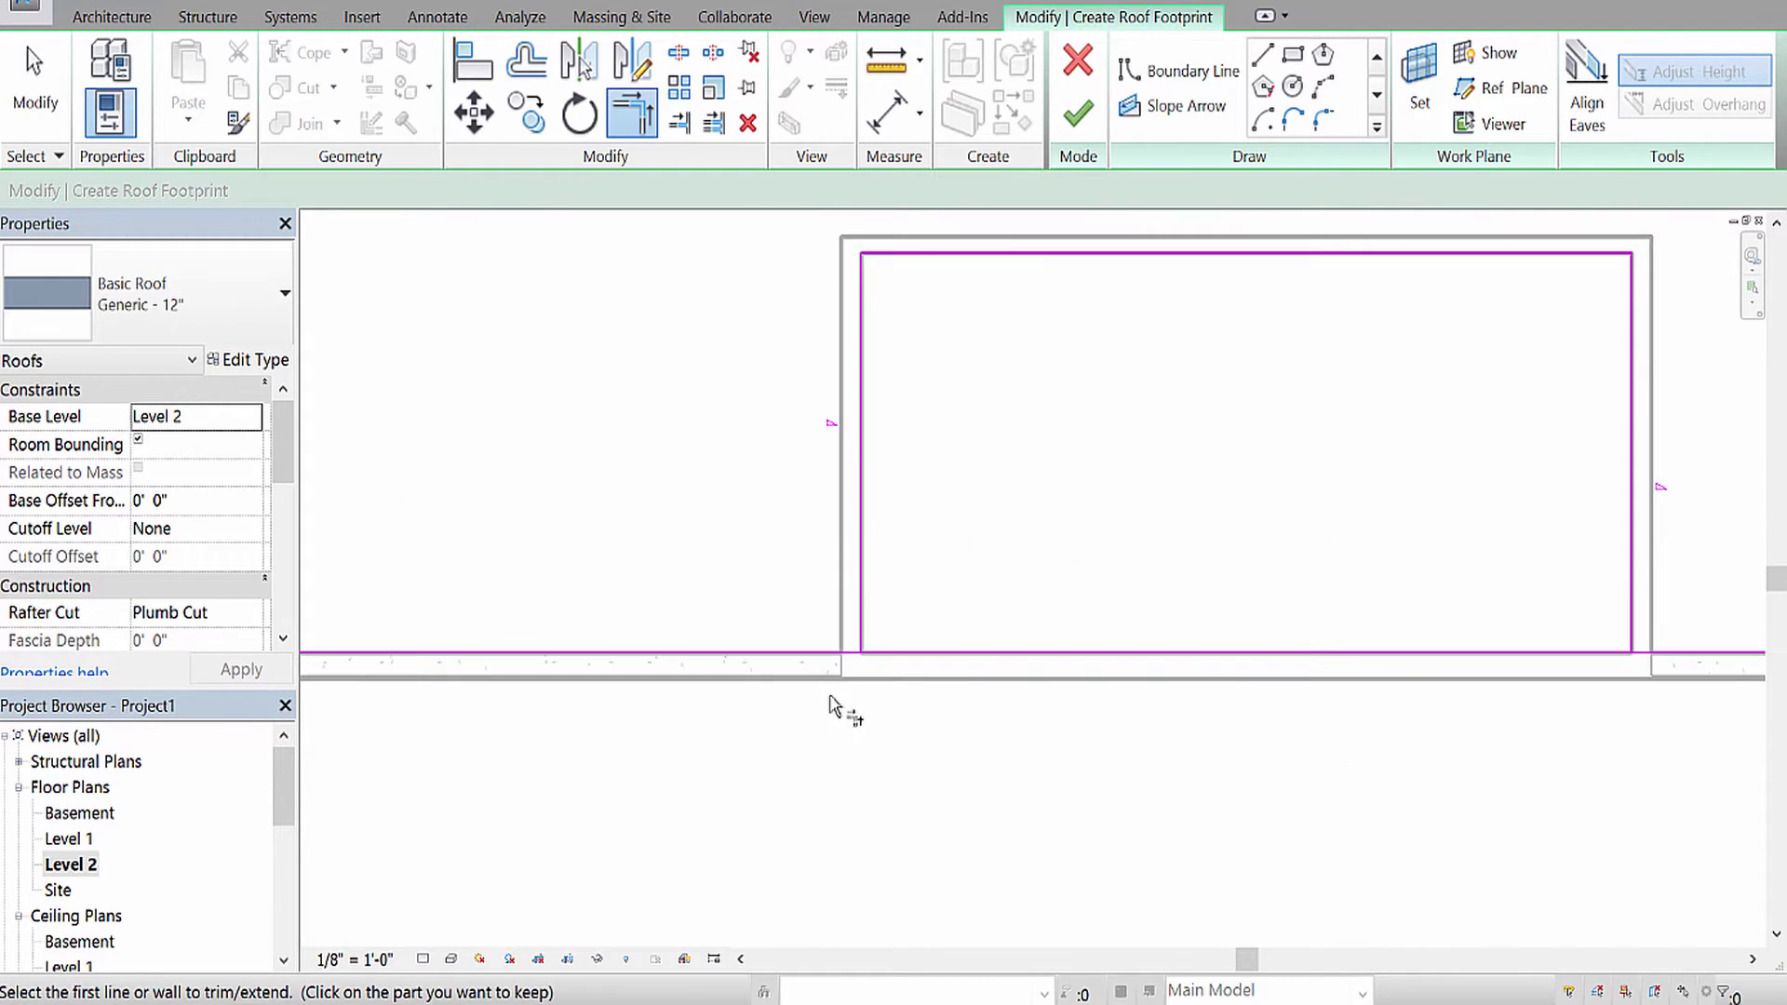
pyautogui.scroll(1, 828, 692)
pyautogui.click(822, 631)
pyautogui.click(876, 606)
pyautogui.press('Escape')
# Delete the continuous south boundary line from the roof sketch.
pyautogui.scroll(-5, 833, 718)
pyautogui.scroll(-4, 960, 646)
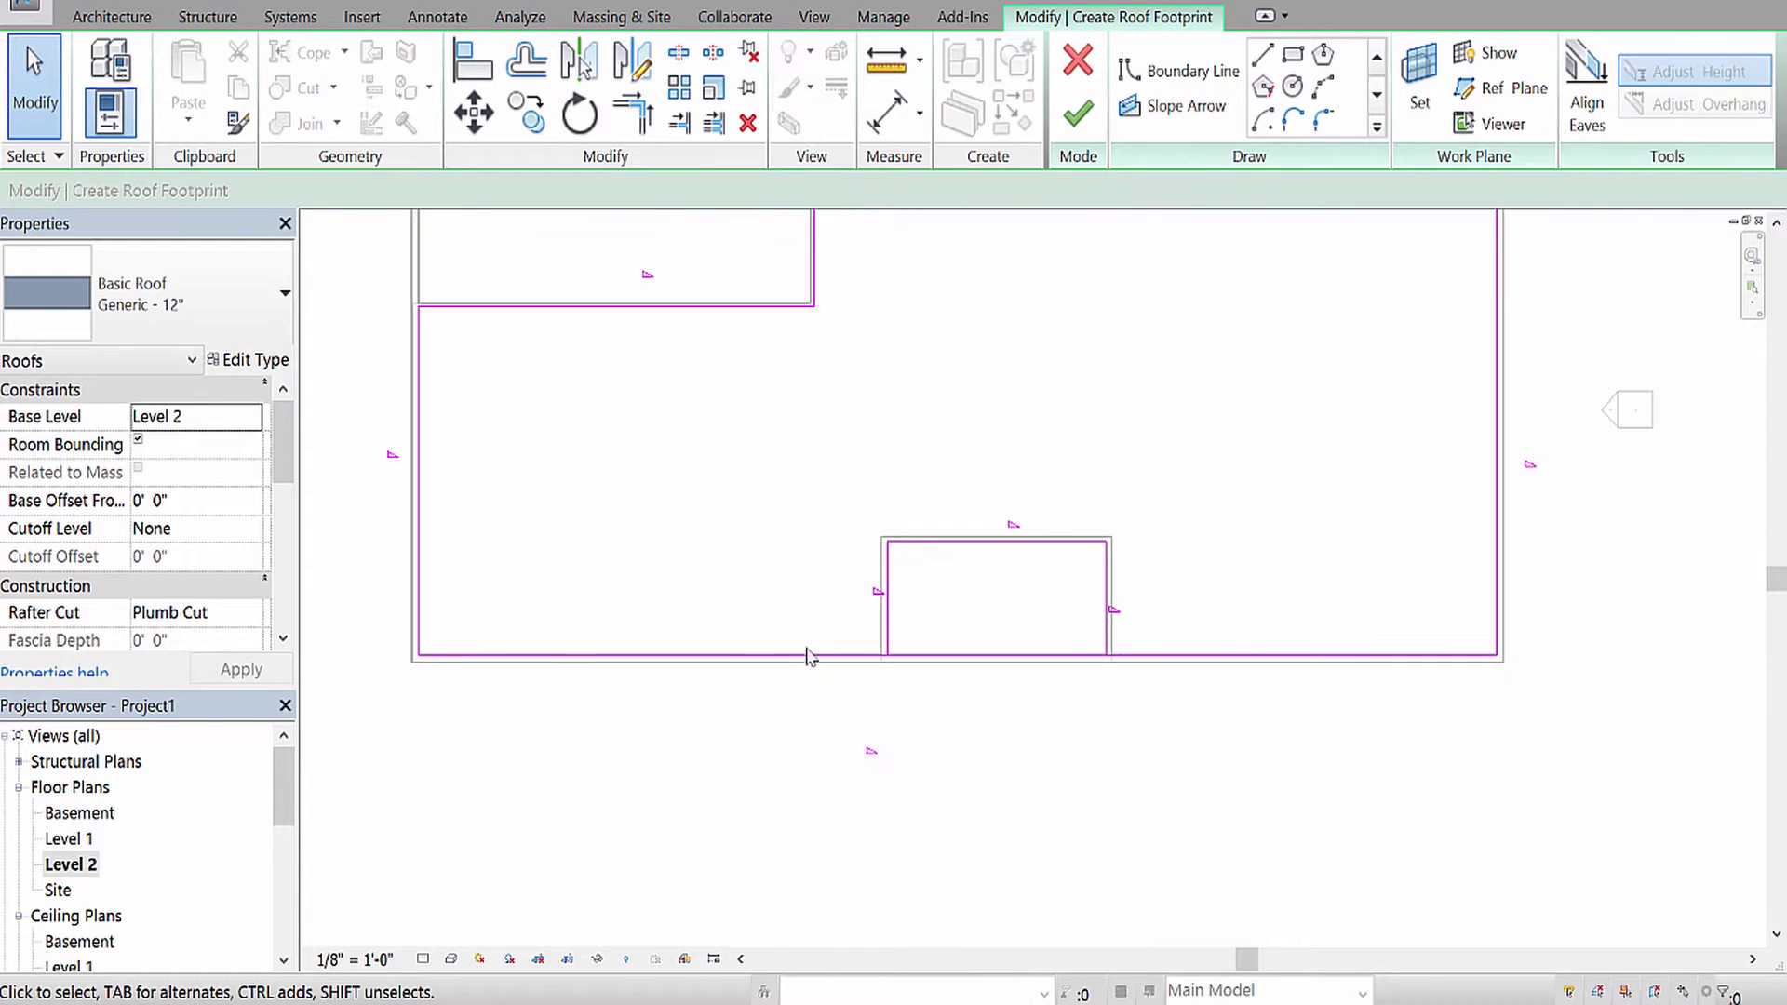
pyautogui.scroll(2, 651, 688)
pyautogui.click(734, 640)
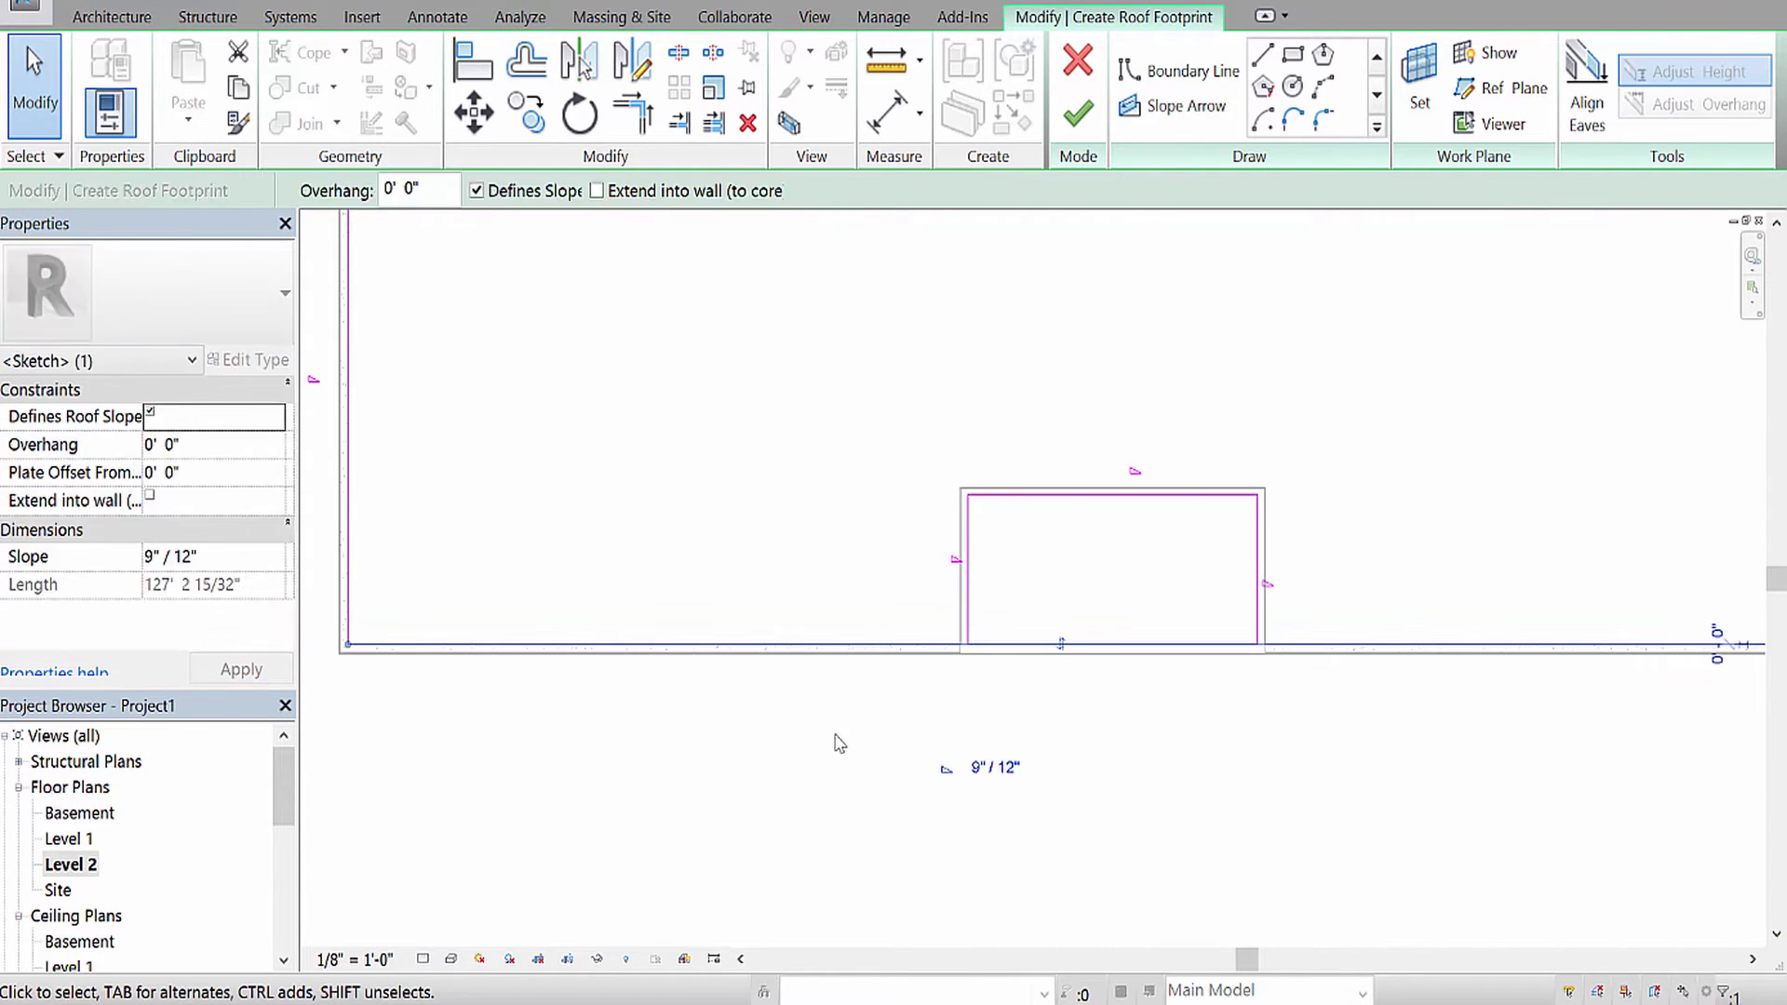
pyautogui.press('Delete')
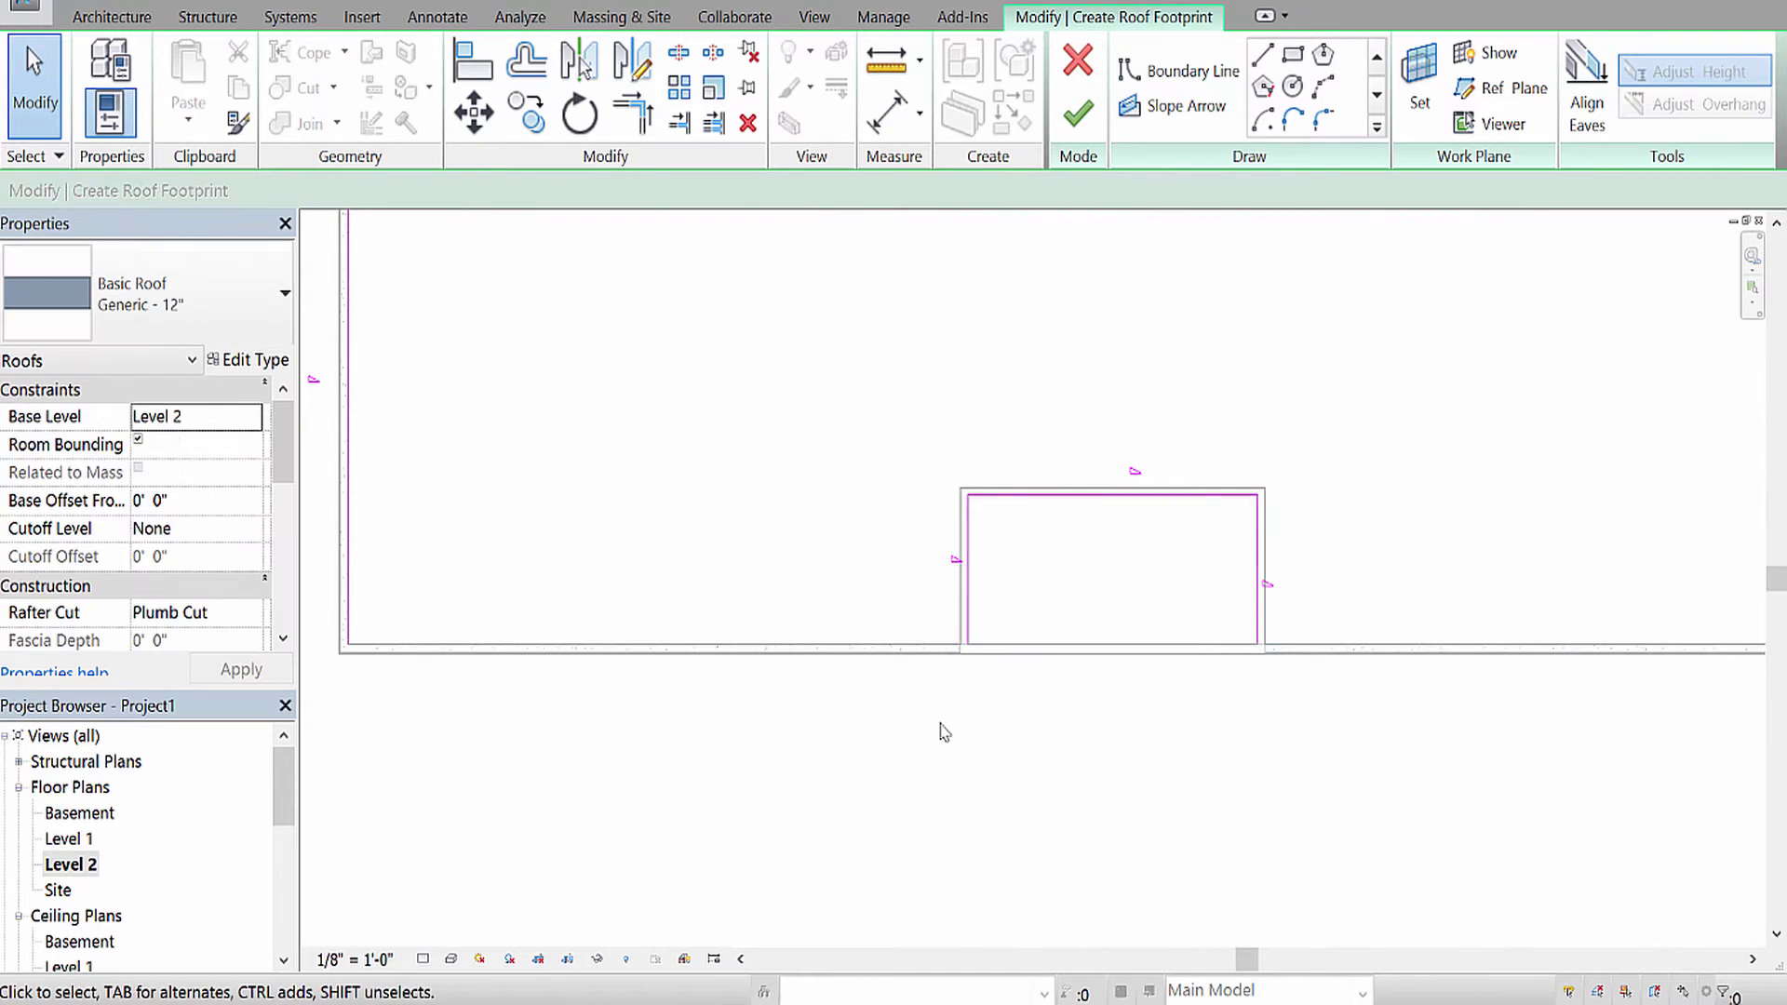
# Draw a straight boundary line along the south wall from the southeast corner to the recess's east side line.
pyautogui.moveTo(1323, 731); pyautogui.dragTo(830, 718, button='middle')
pyautogui.scroll(1, 930, 640)
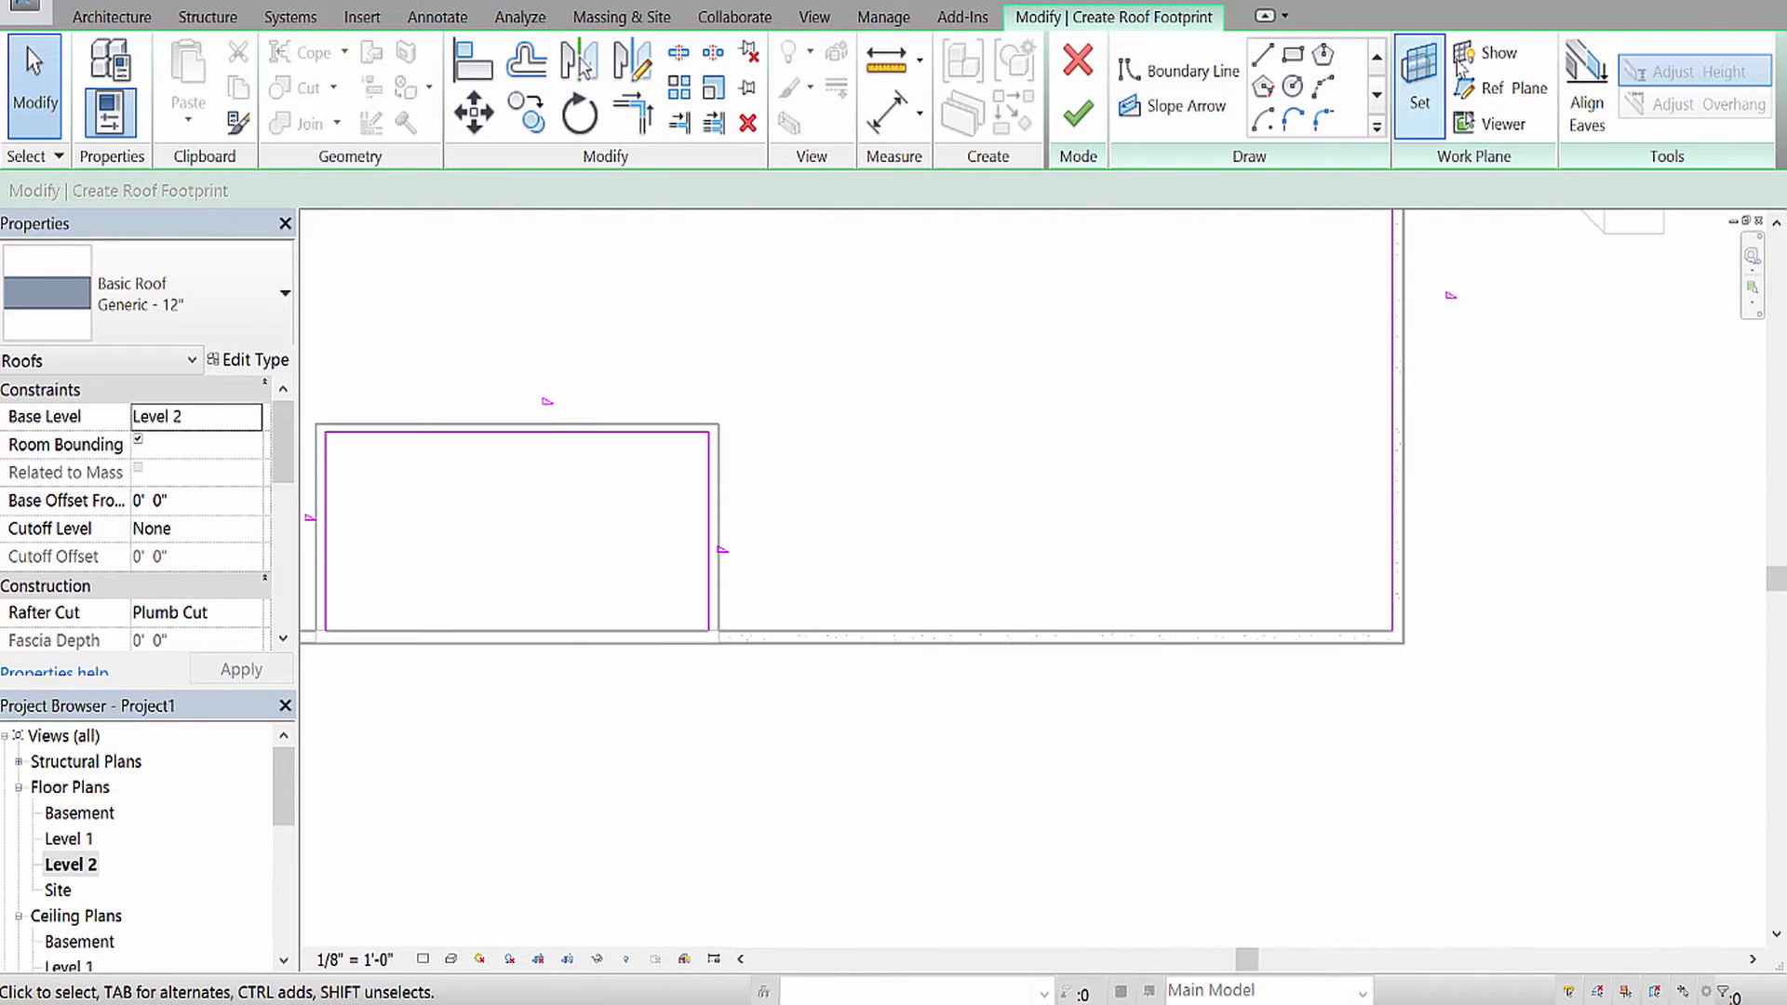
pyautogui.click(1264, 58)
pyautogui.scroll(3, 1387, 686)
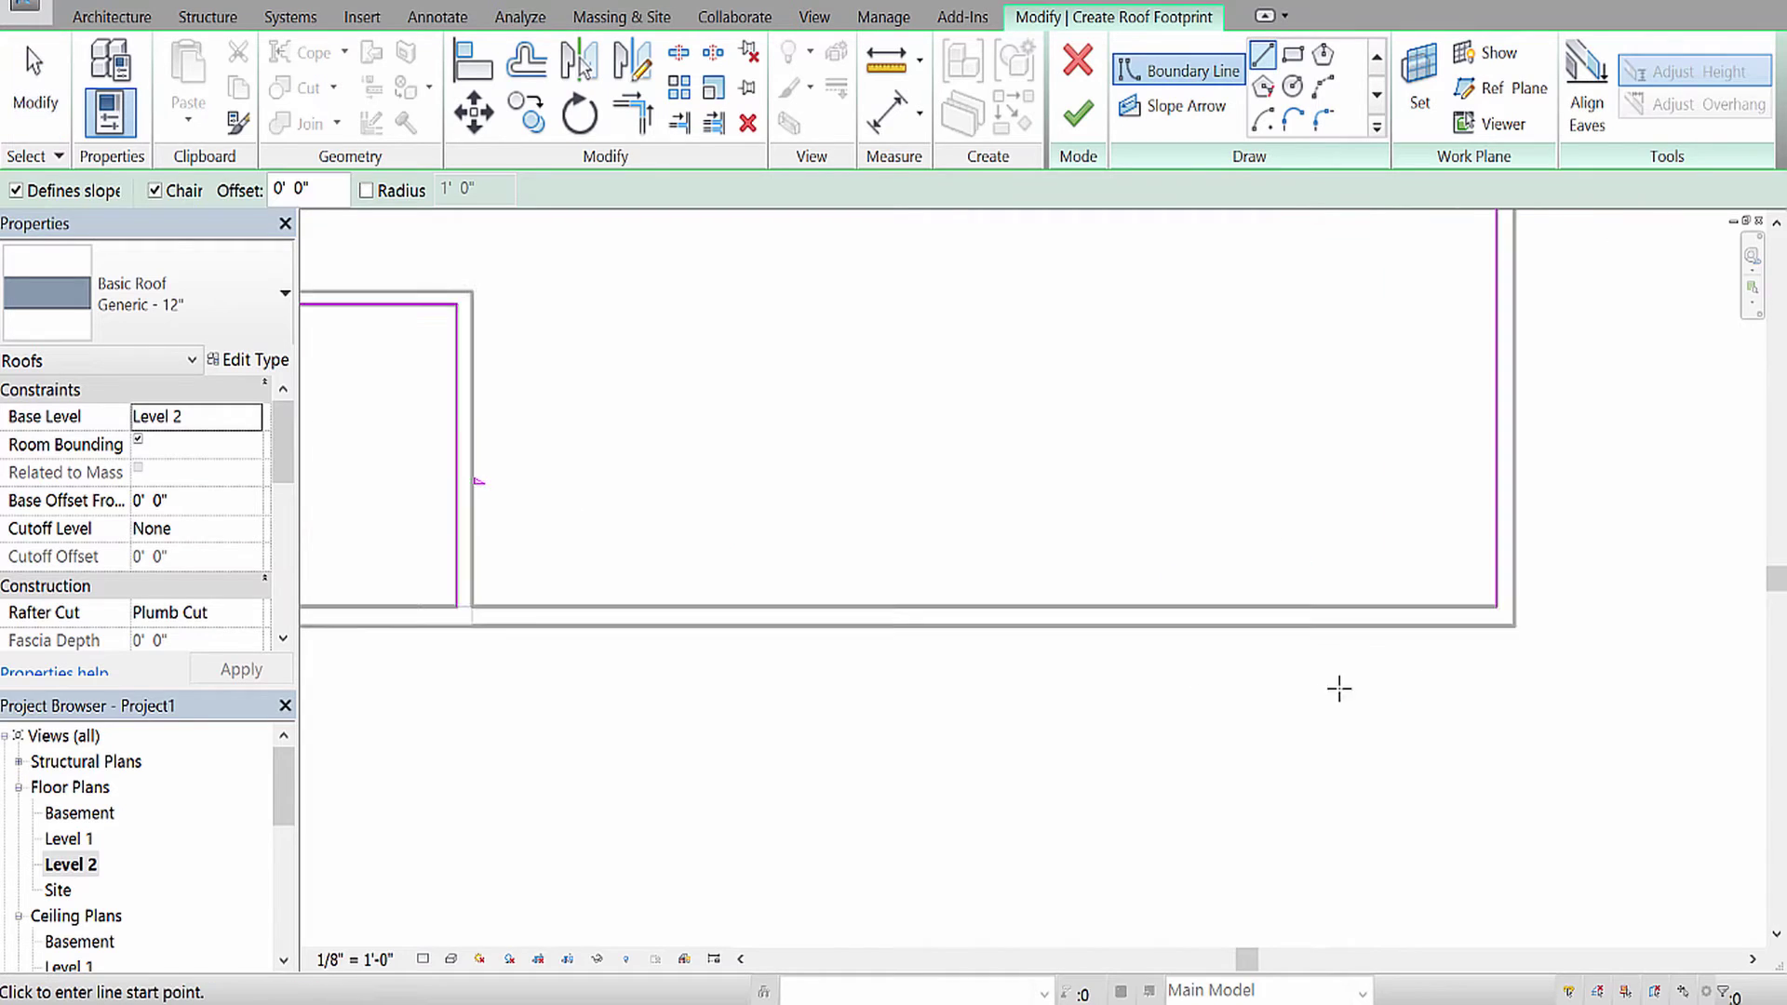
pyautogui.click(1548, 565)
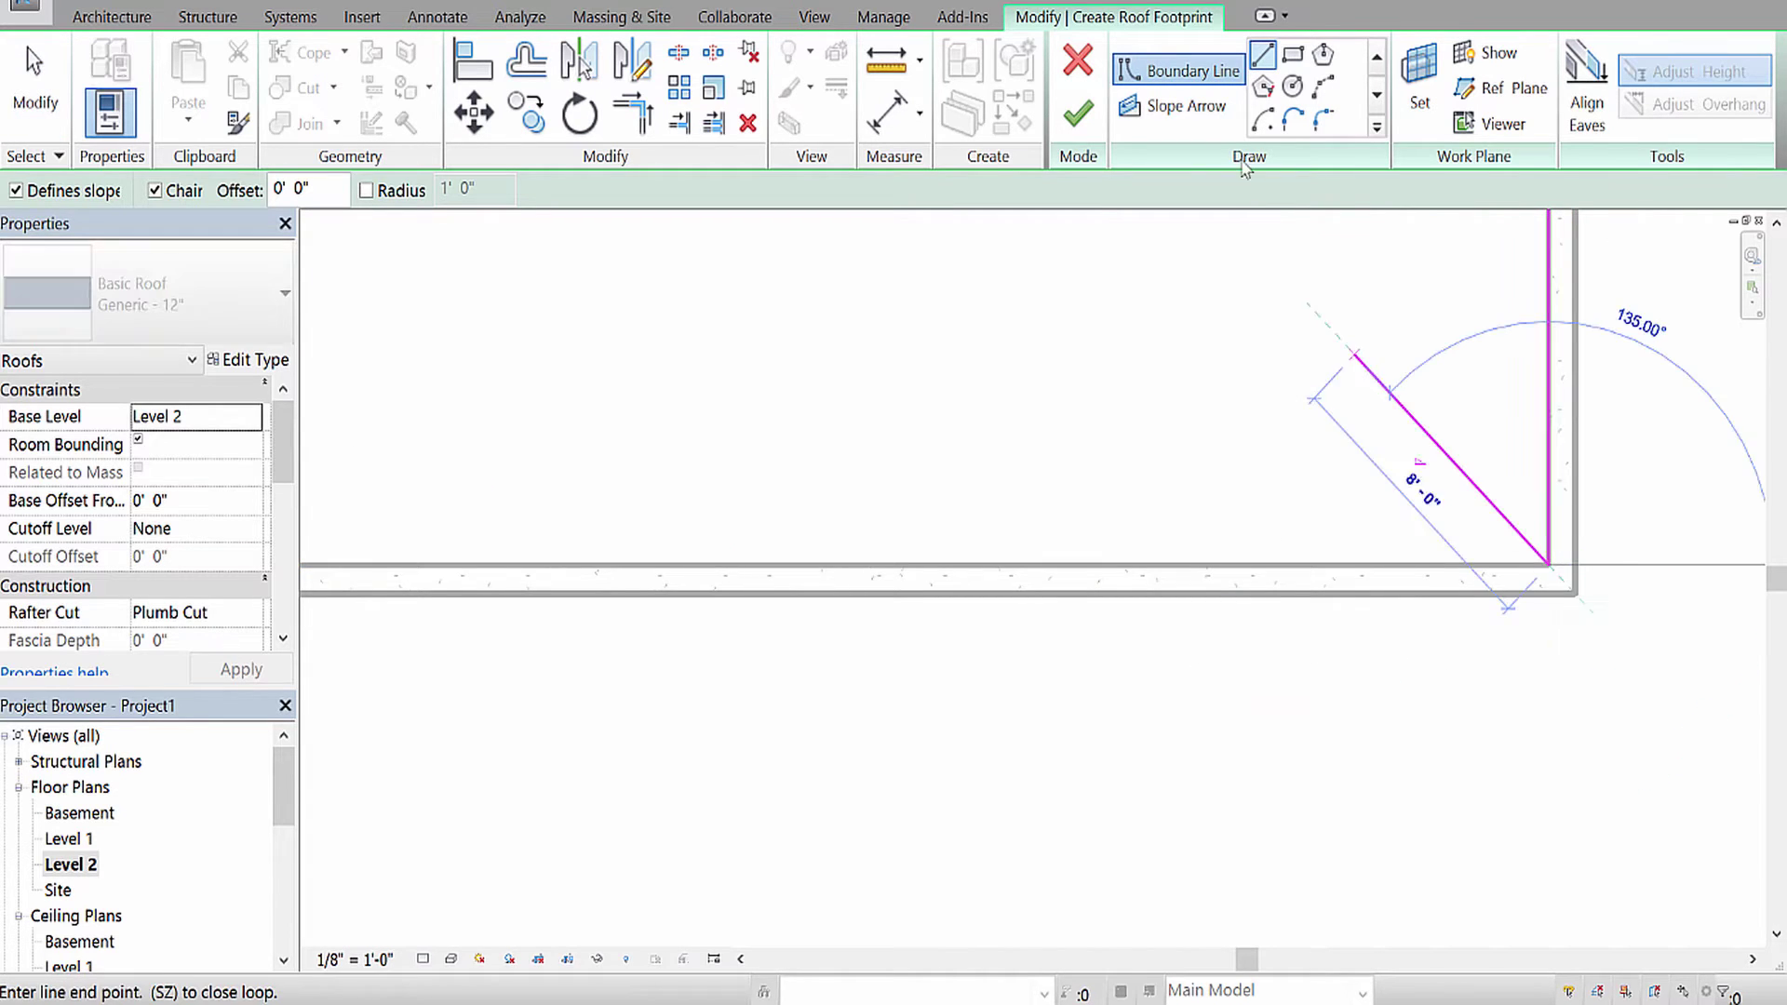
pyautogui.moveTo(706, 534); pyautogui.dragTo(1400, 519, button='middle')
pyautogui.moveTo(801, 496); pyautogui.dragTo(928, 547, button='middle')
pyautogui.click(792, 600)
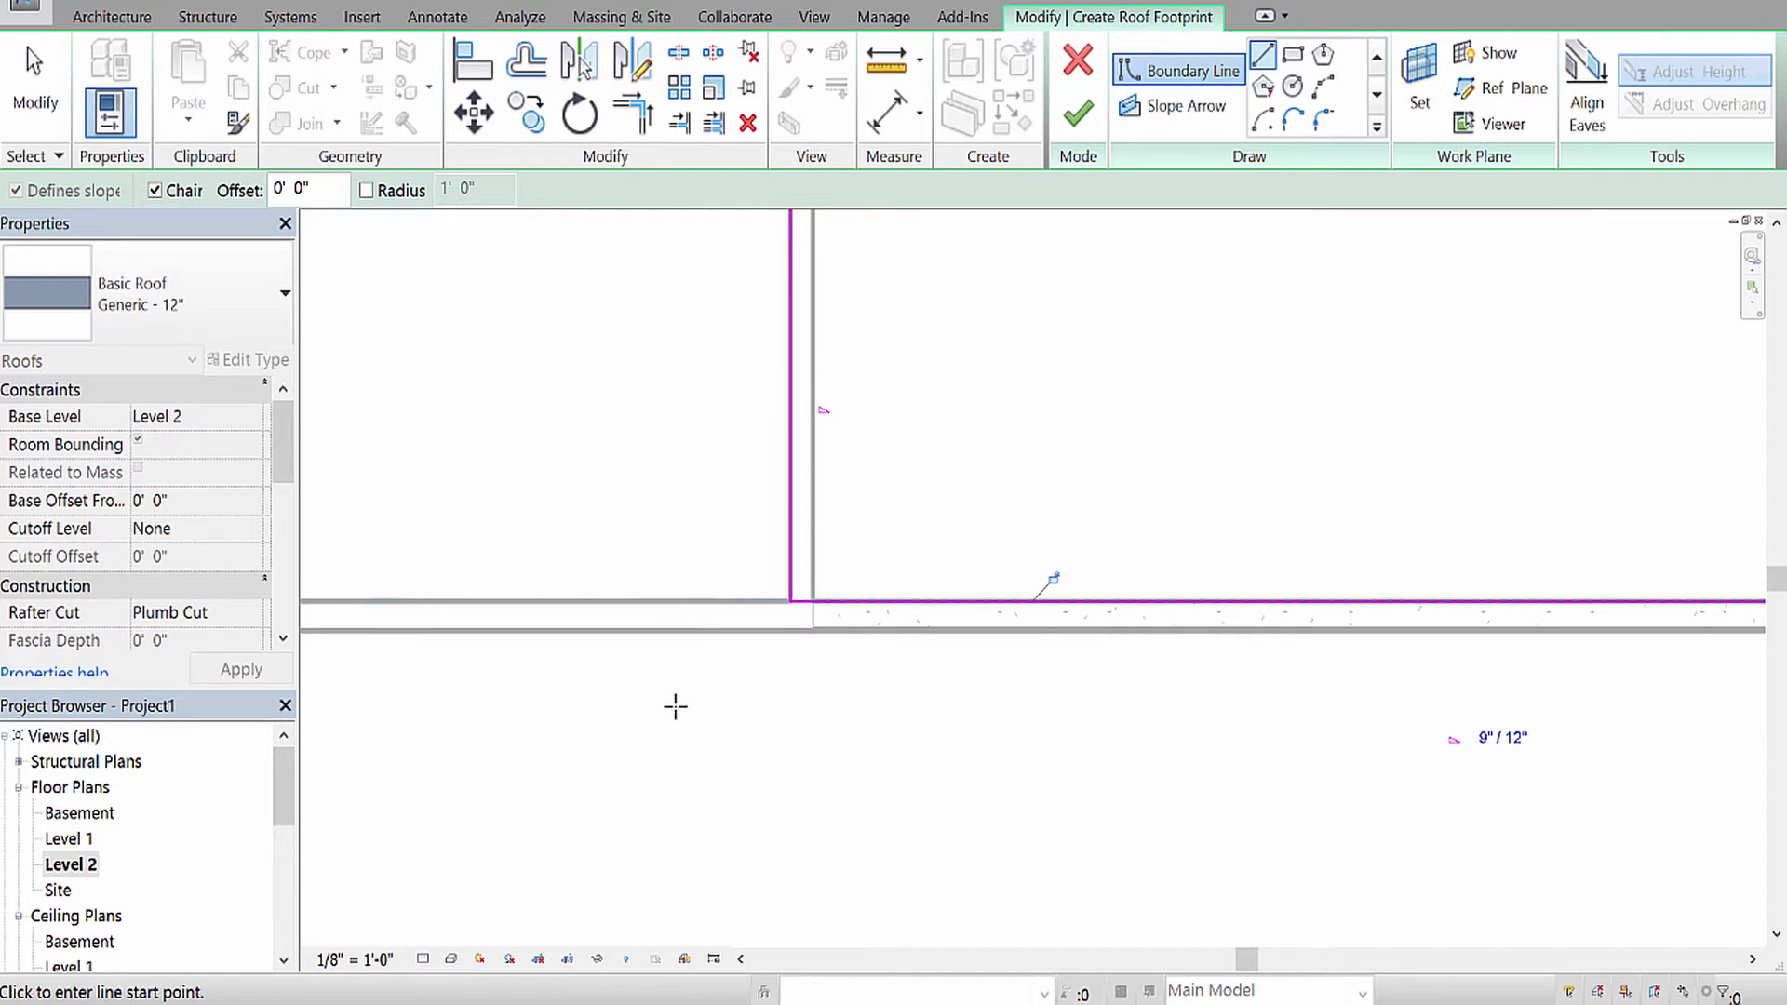
# Draw a straight boundary line along the south wall from the recess's west side line to the southwest corner.
pyautogui.moveTo(689, 722)
pyautogui.mouseDown(button='middle')
pyautogui.moveTo(415, 651)
pyautogui.moveTo(875, 618)
pyautogui.moveTo(1238, 627)
pyautogui.mouseUp(button='middle')
pyautogui.click(962, 524)
pyautogui.scroll(-1, 1238, 627)
pyautogui.scroll(-2, 824, 615)
pyautogui.moveTo(706, 626); pyautogui.dragTo(1013, 634, button='middle')
pyautogui.scroll(4, 672, 598)
pyautogui.click(785, 554)
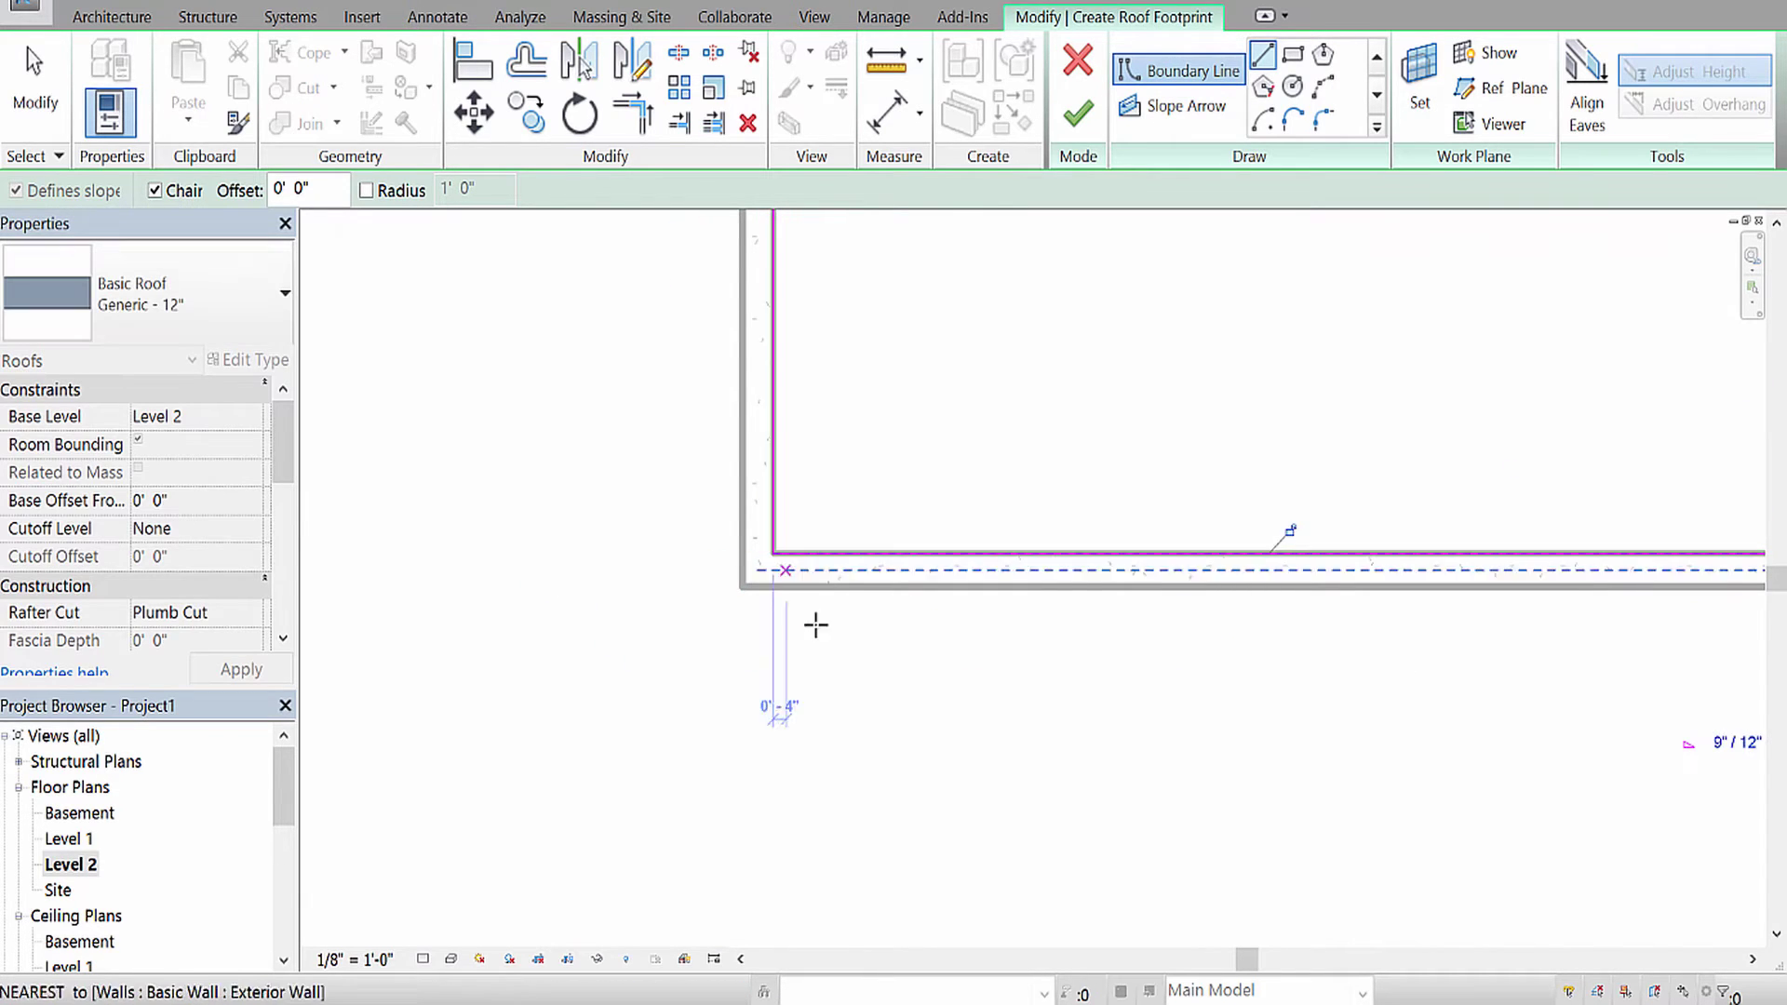
# Finish the footprint roof with the highlighted walls attached to it, and view the roof from the front in 3D.
pyautogui.scroll(-4, 810, 701)
pyautogui.scroll(-2, 817, 722)
pyautogui.scroll(3, 989, 600)
pyautogui.press('Escape')
pyautogui.click(1078, 114)
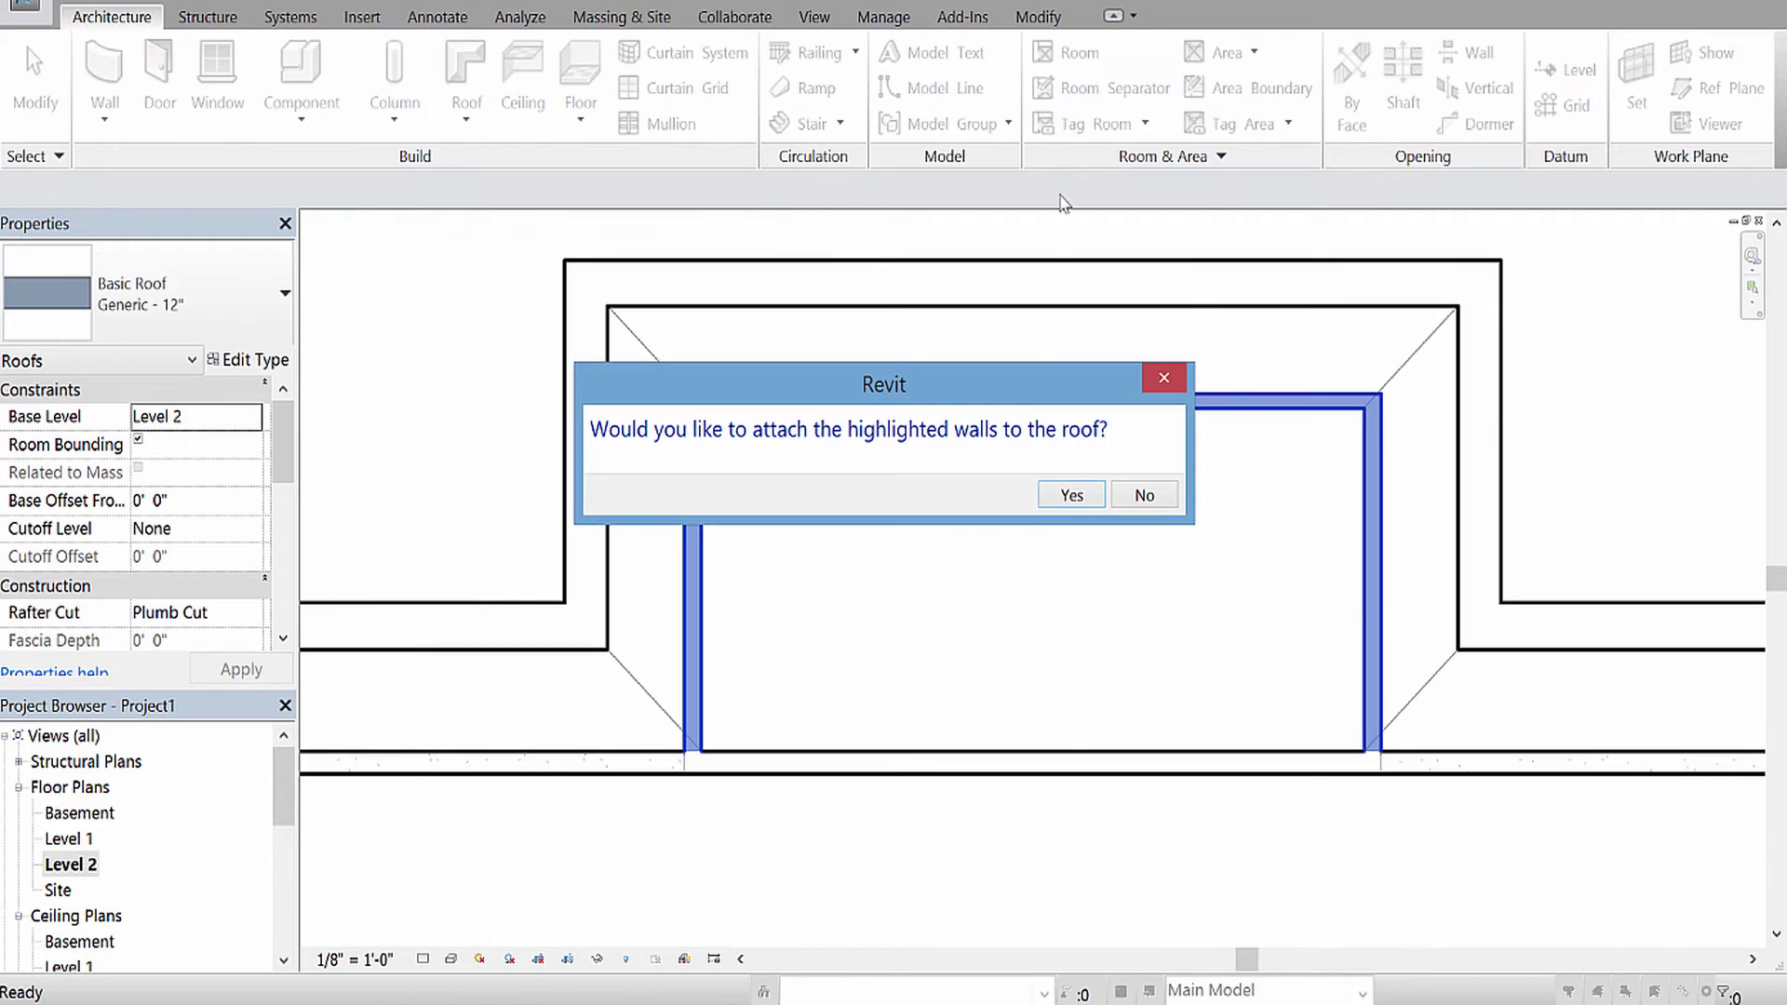
pyautogui.click(1071, 496)
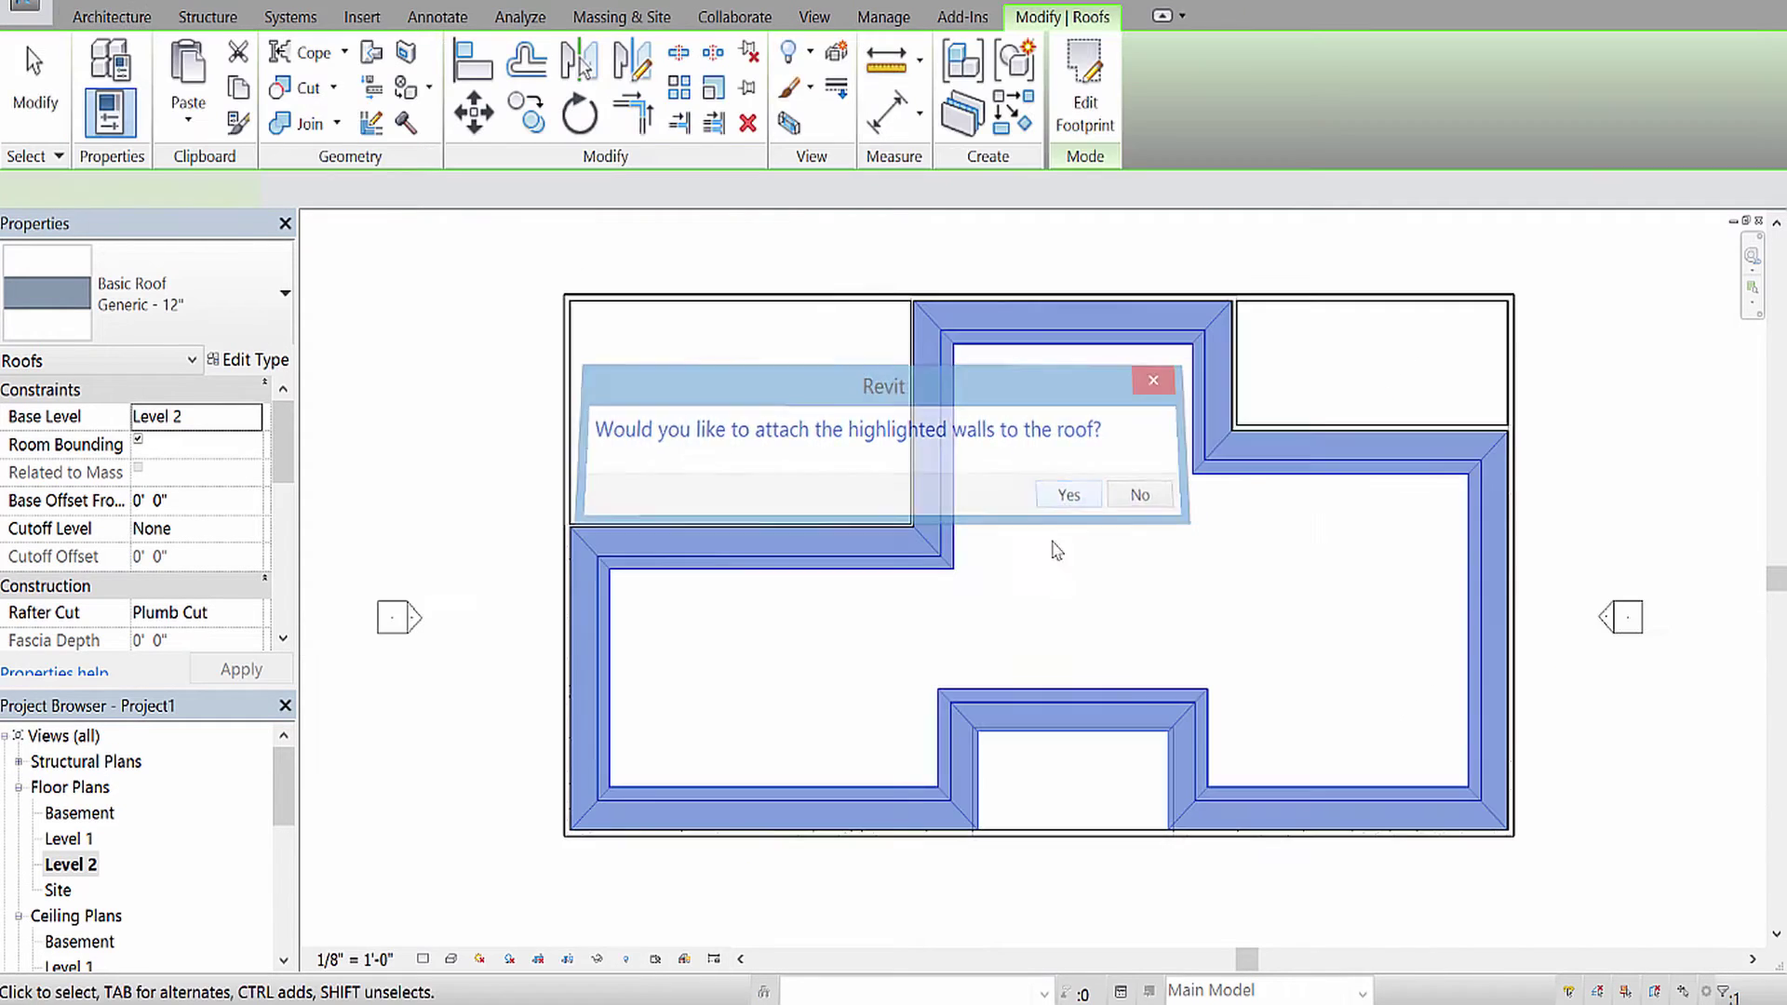
pyautogui.click(466, 2)
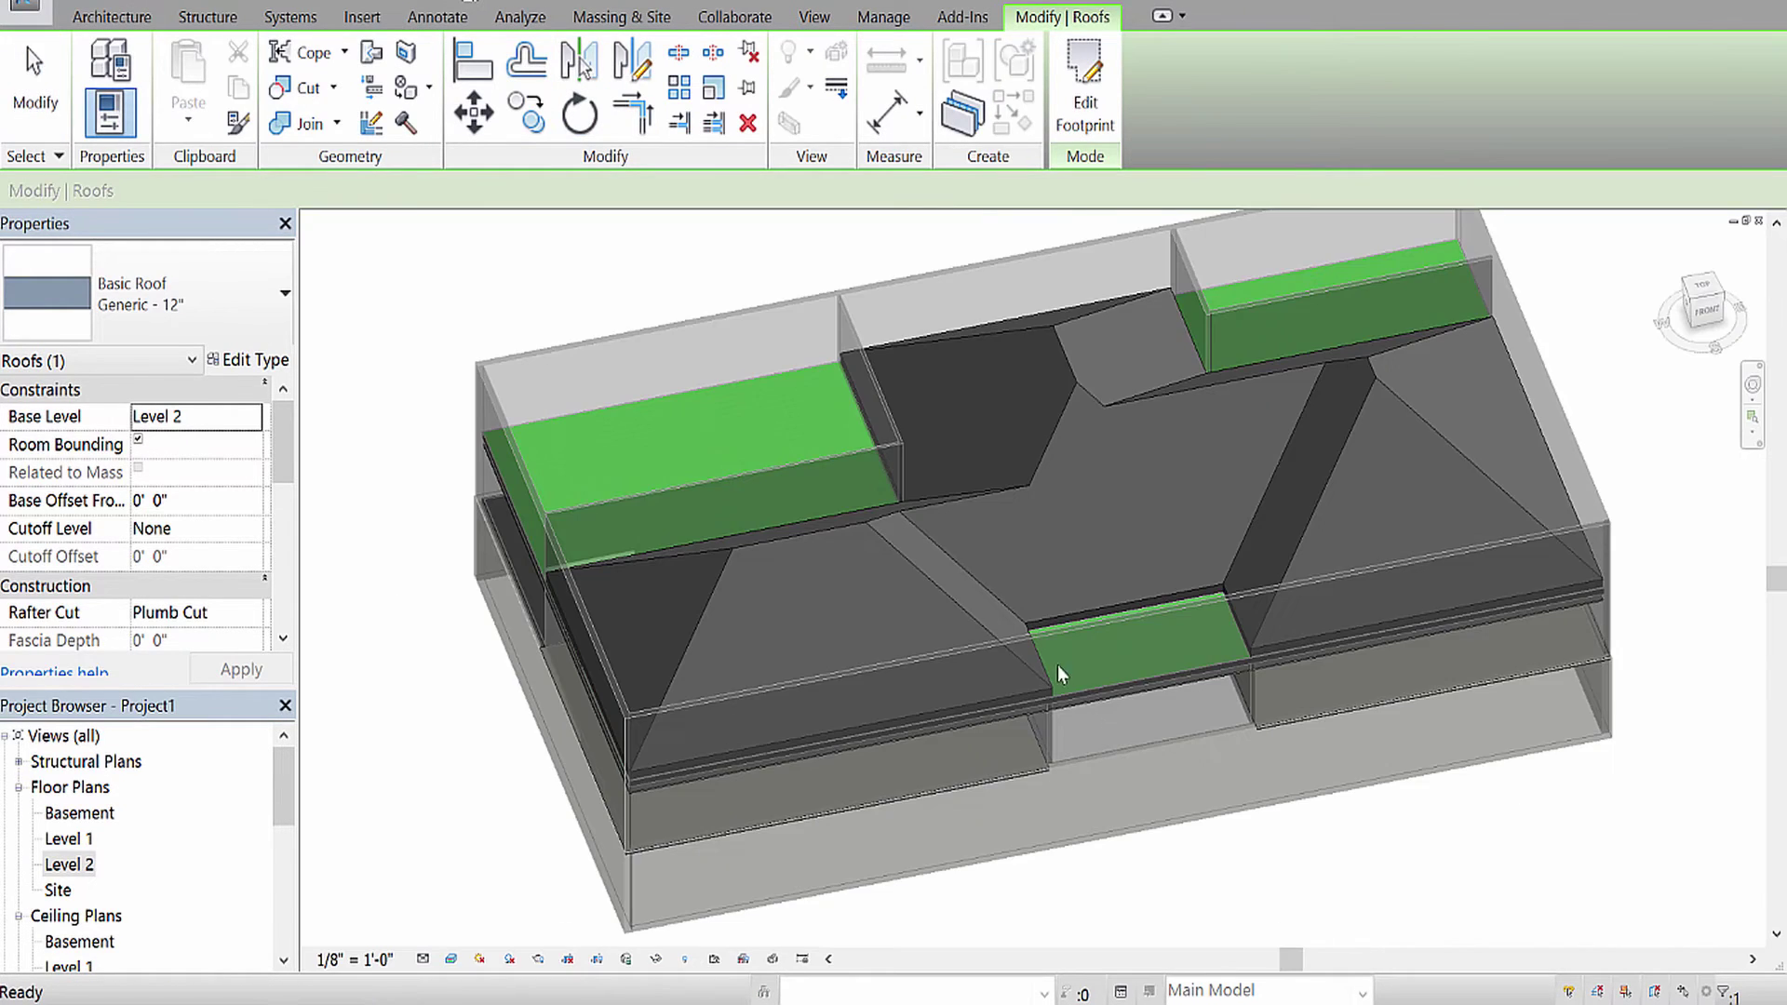
pyautogui.keyDown('shift'); pyautogui.moveTo(1081, 685); pyautogui.dragTo(1115, 555, button='middle'); pyautogui.keyUp('shift')
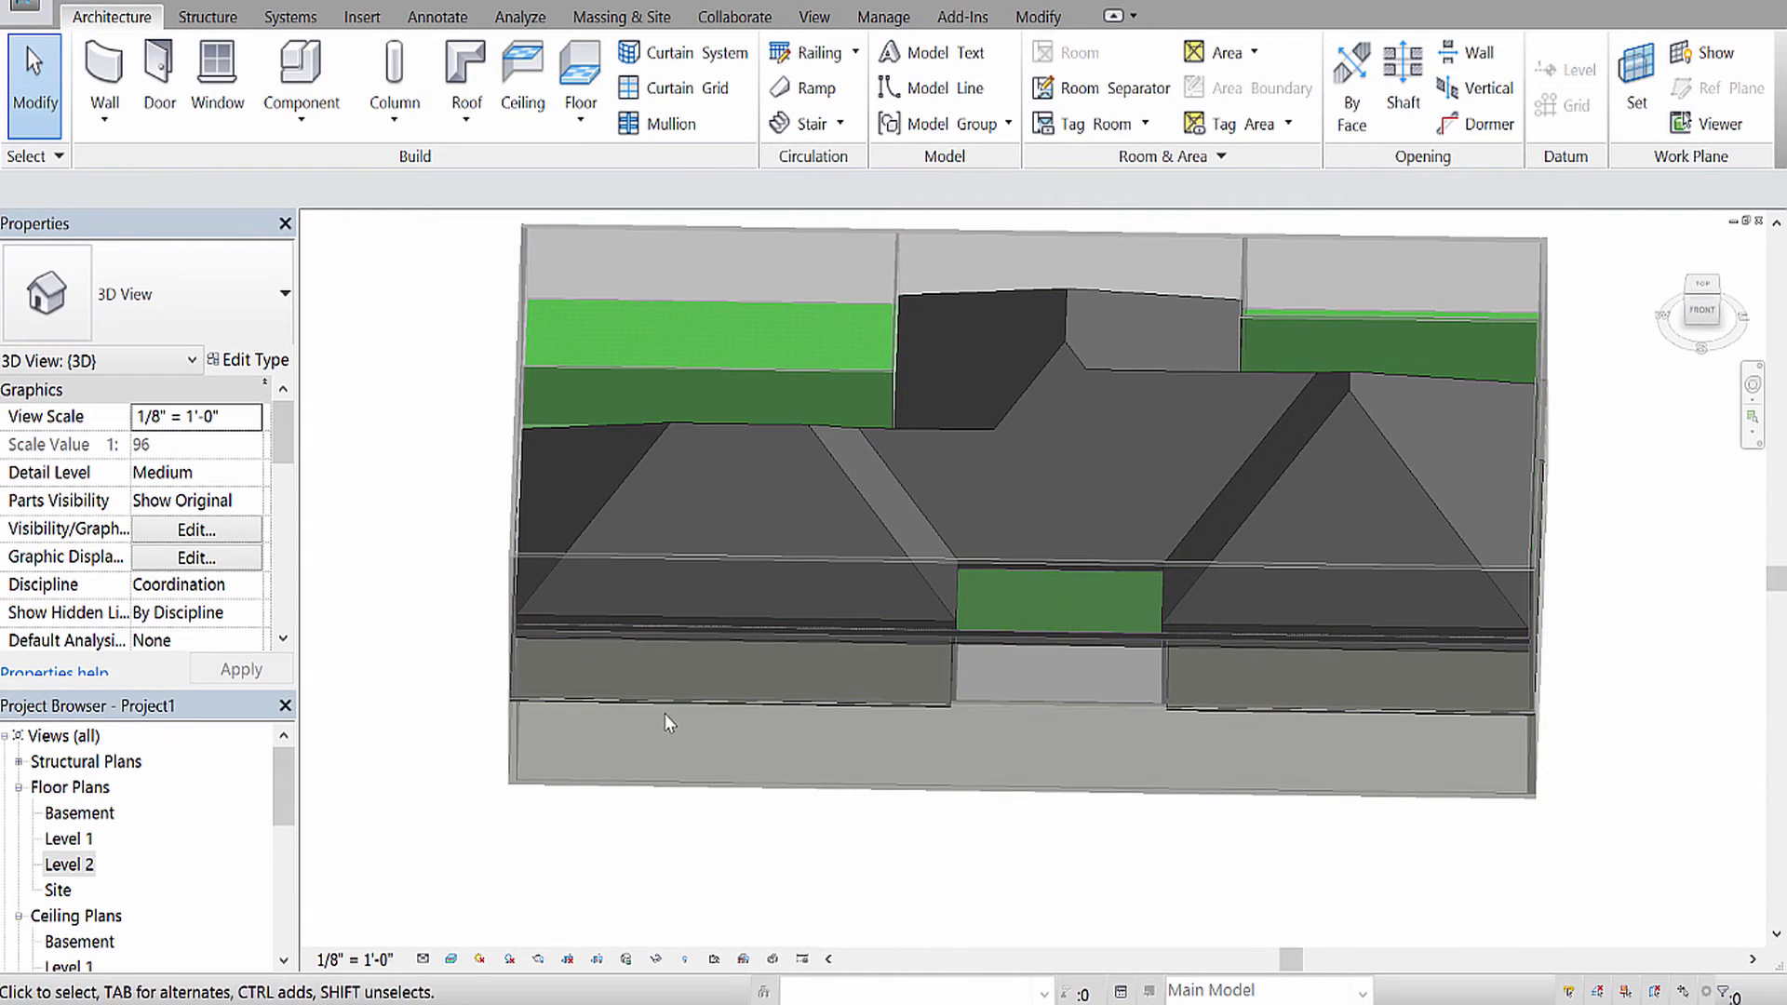
# Start another Level 2 footprint roof with a 1' 0" overhang boundary on the west wall and a 0' 0" one on the northwest room's east wall.
pyautogui.doubleClick(70, 864)
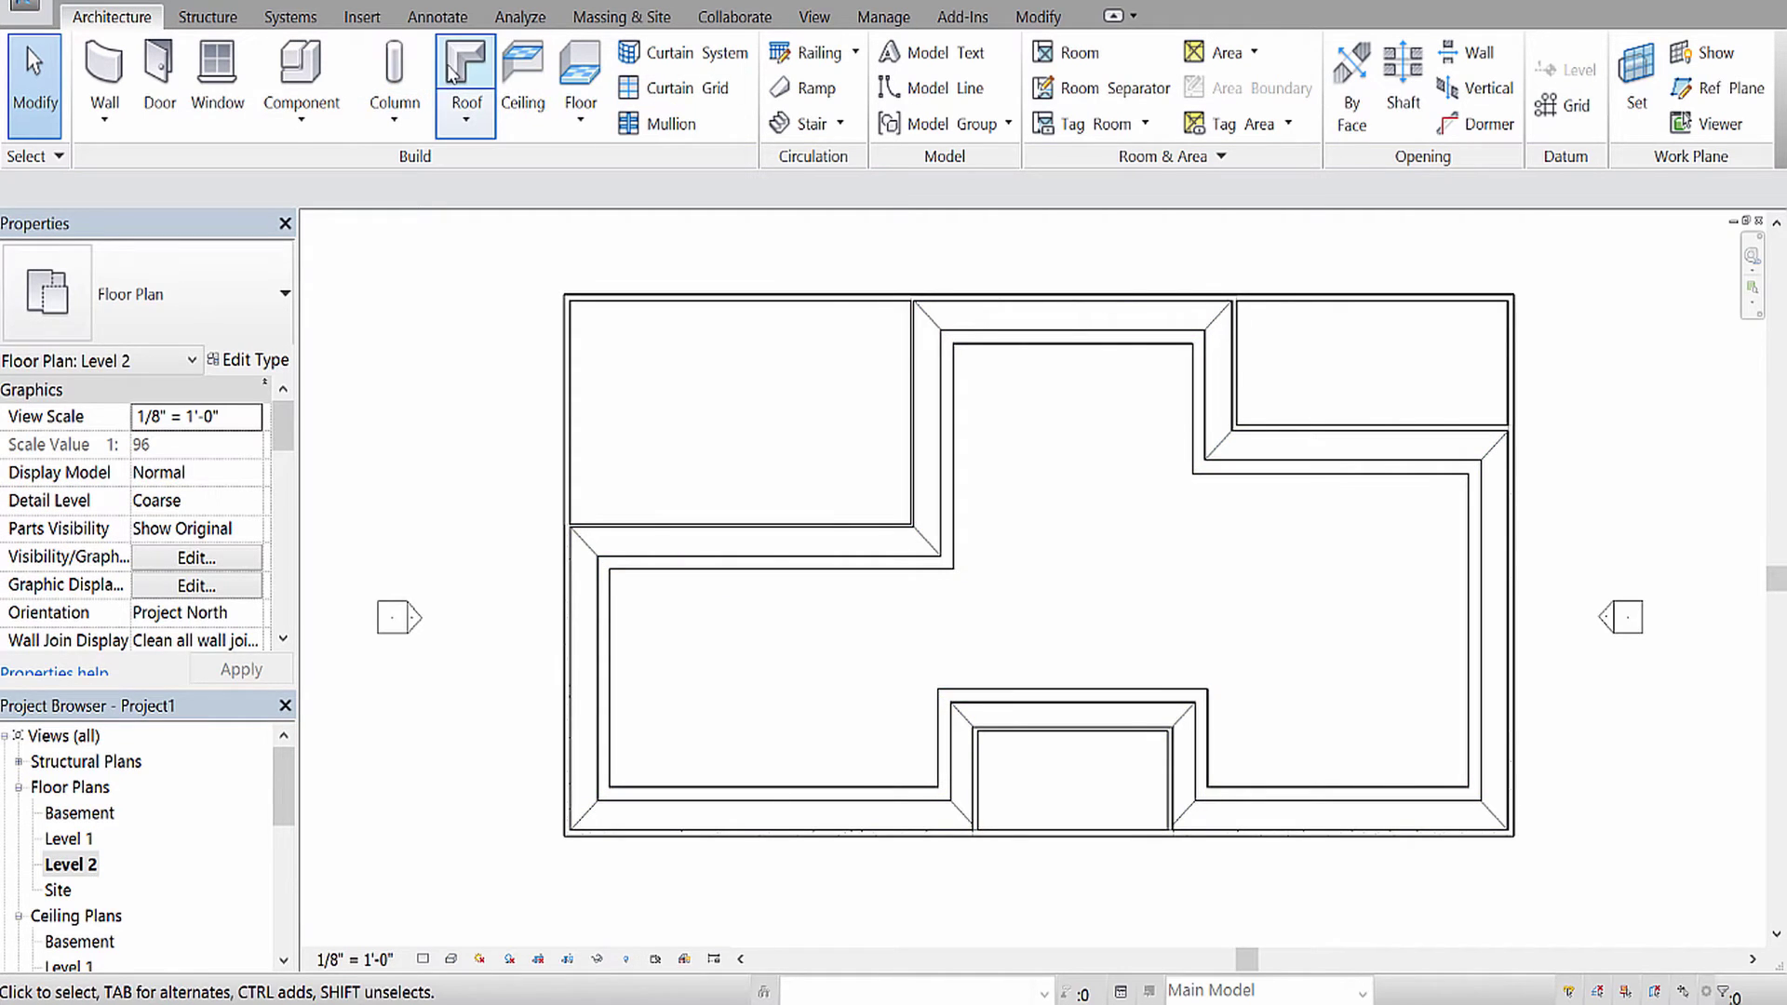
pyautogui.click(450, 75)
pyautogui.scroll(3, 802, 486)
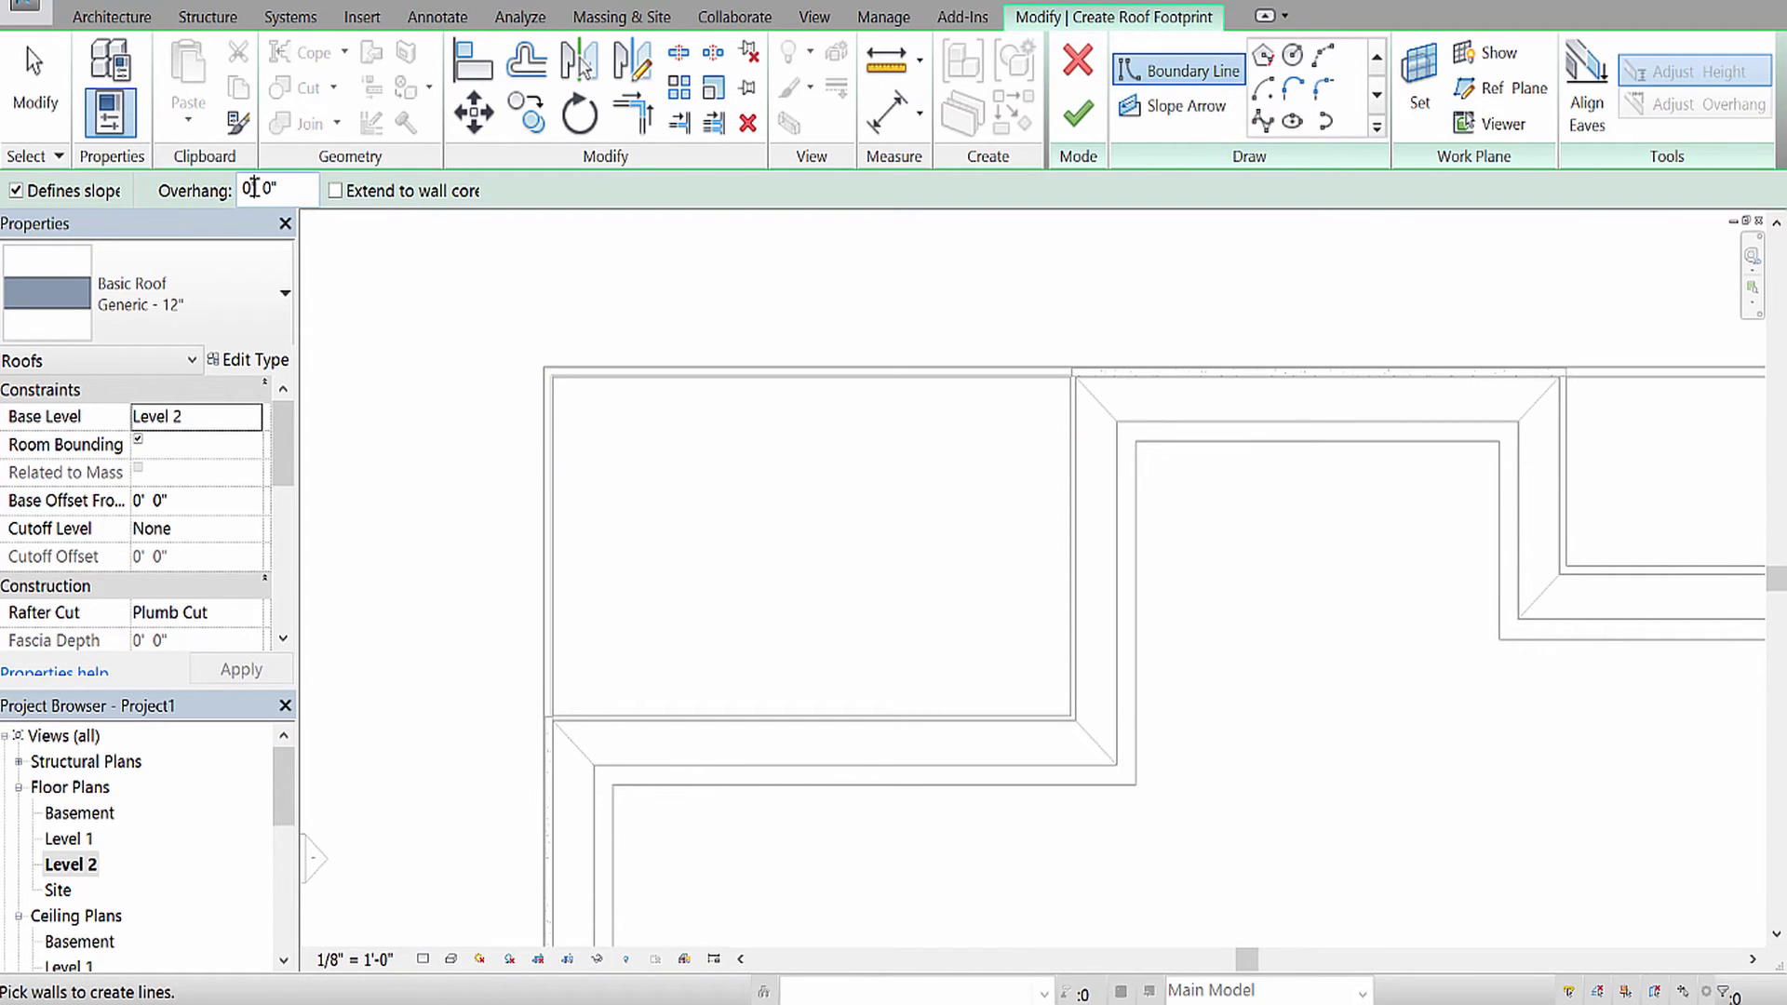
pyautogui.click(546, 475)
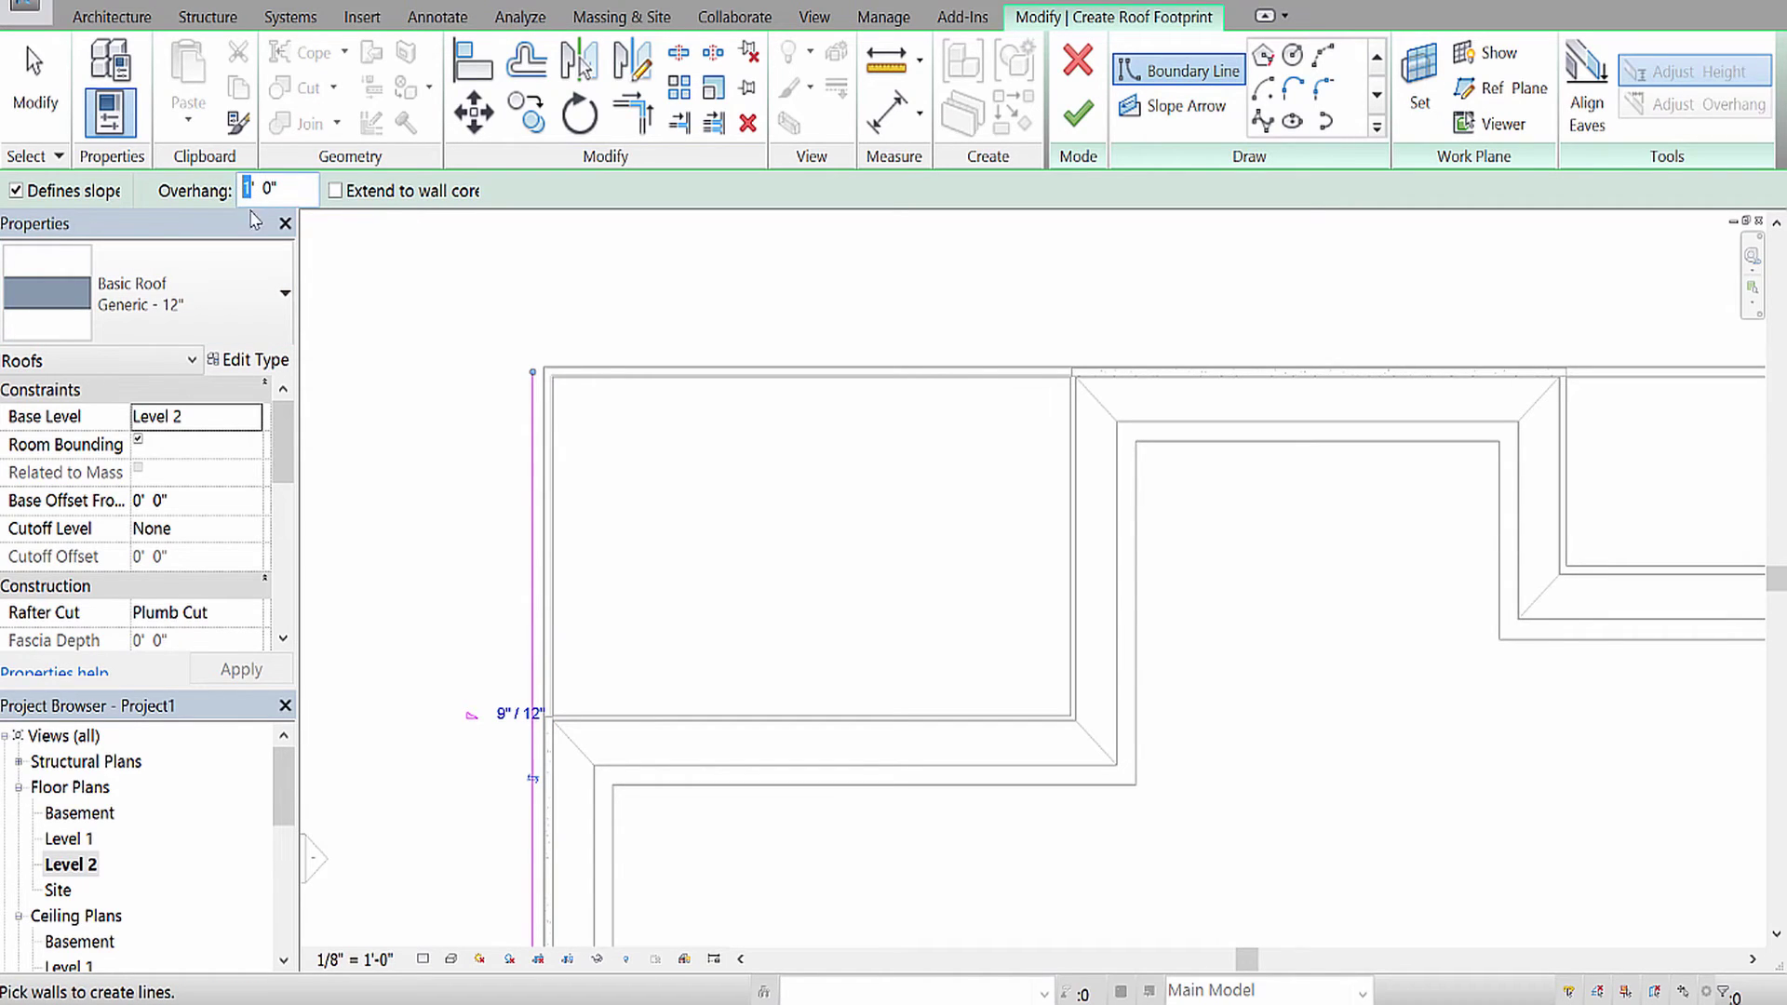
pyautogui.click(1070, 517)
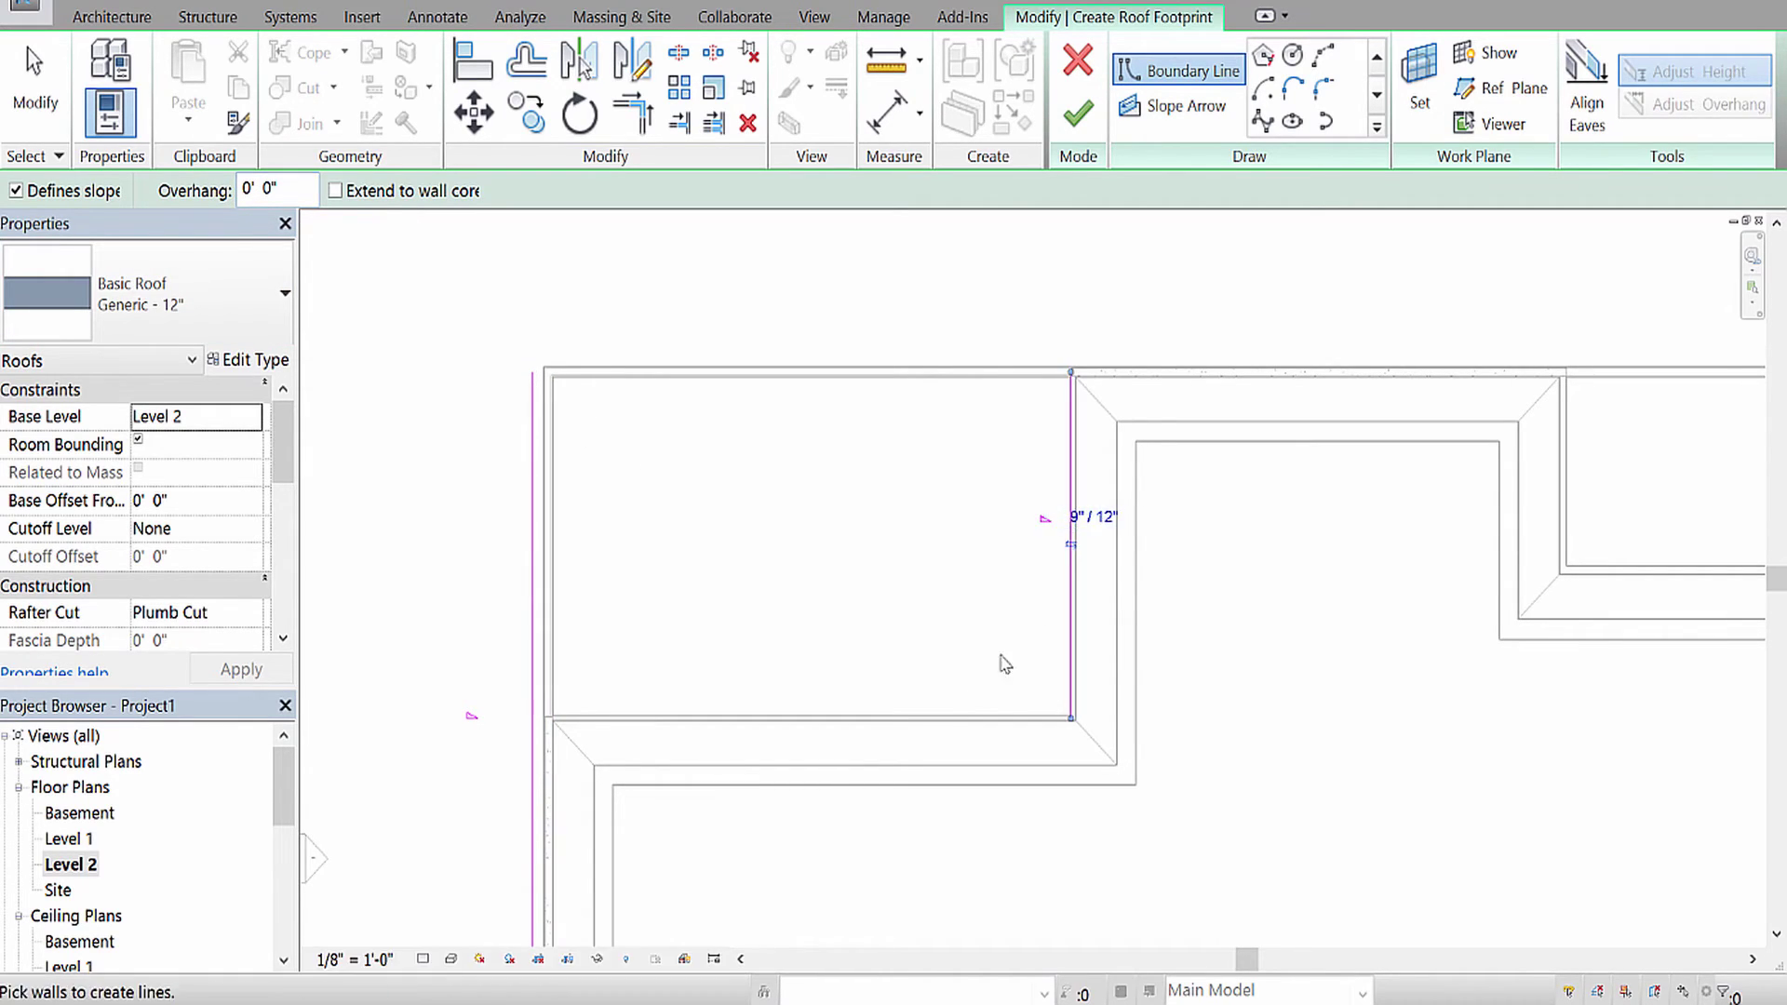
# Draw a straight boundary line without a defined slope along the north wall, from the room's east boundary line to the west one.
pyautogui.click(16, 192)
pyautogui.scroll(2, 689, 546)
pyautogui.scroll(1, 1015, 468)
pyautogui.moveTo(1022, 466); pyautogui.dragTo(809, 555, button='middle')
pyautogui.click(1375, 58)
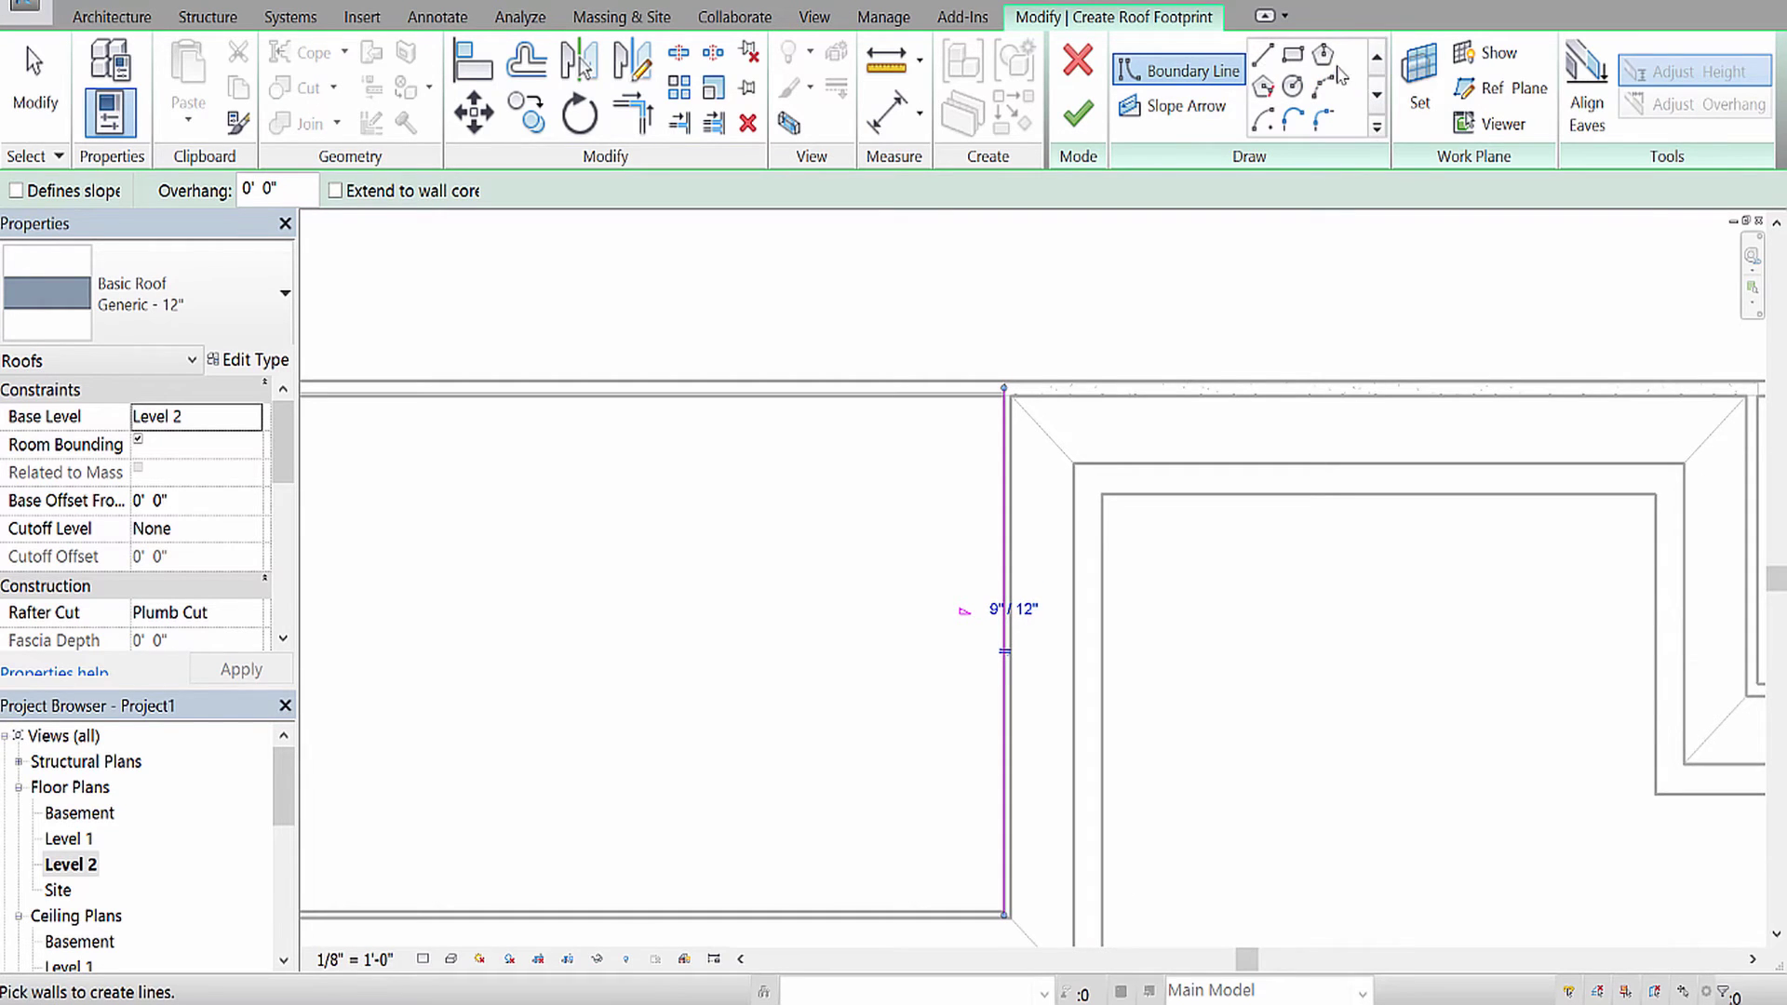
pyautogui.click(1263, 54)
pyautogui.scroll(2, 1056, 379)
pyautogui.scroll(2, 1136, 418)
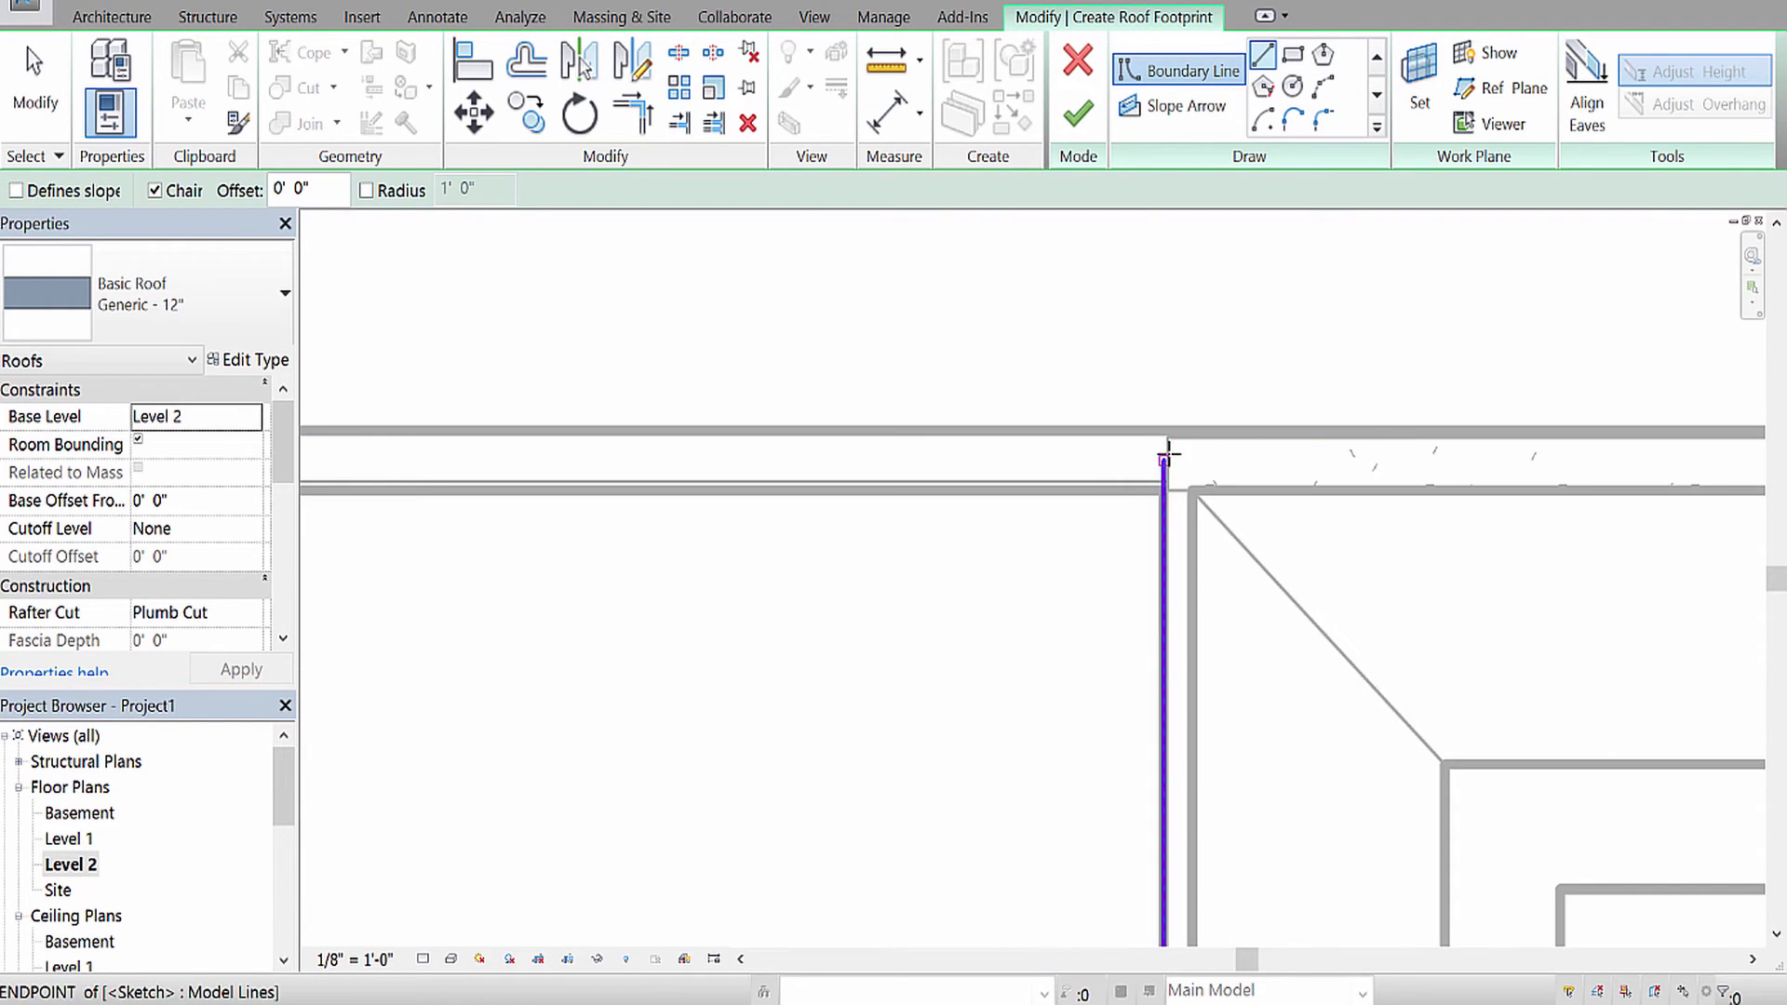
pyautogui.click(1164, 446)
pyautogui.scroll(-1, 745, 437)
pyautogui.moveTo(598, 409); pyautogui.dragTo(1410, 457, button='middle')
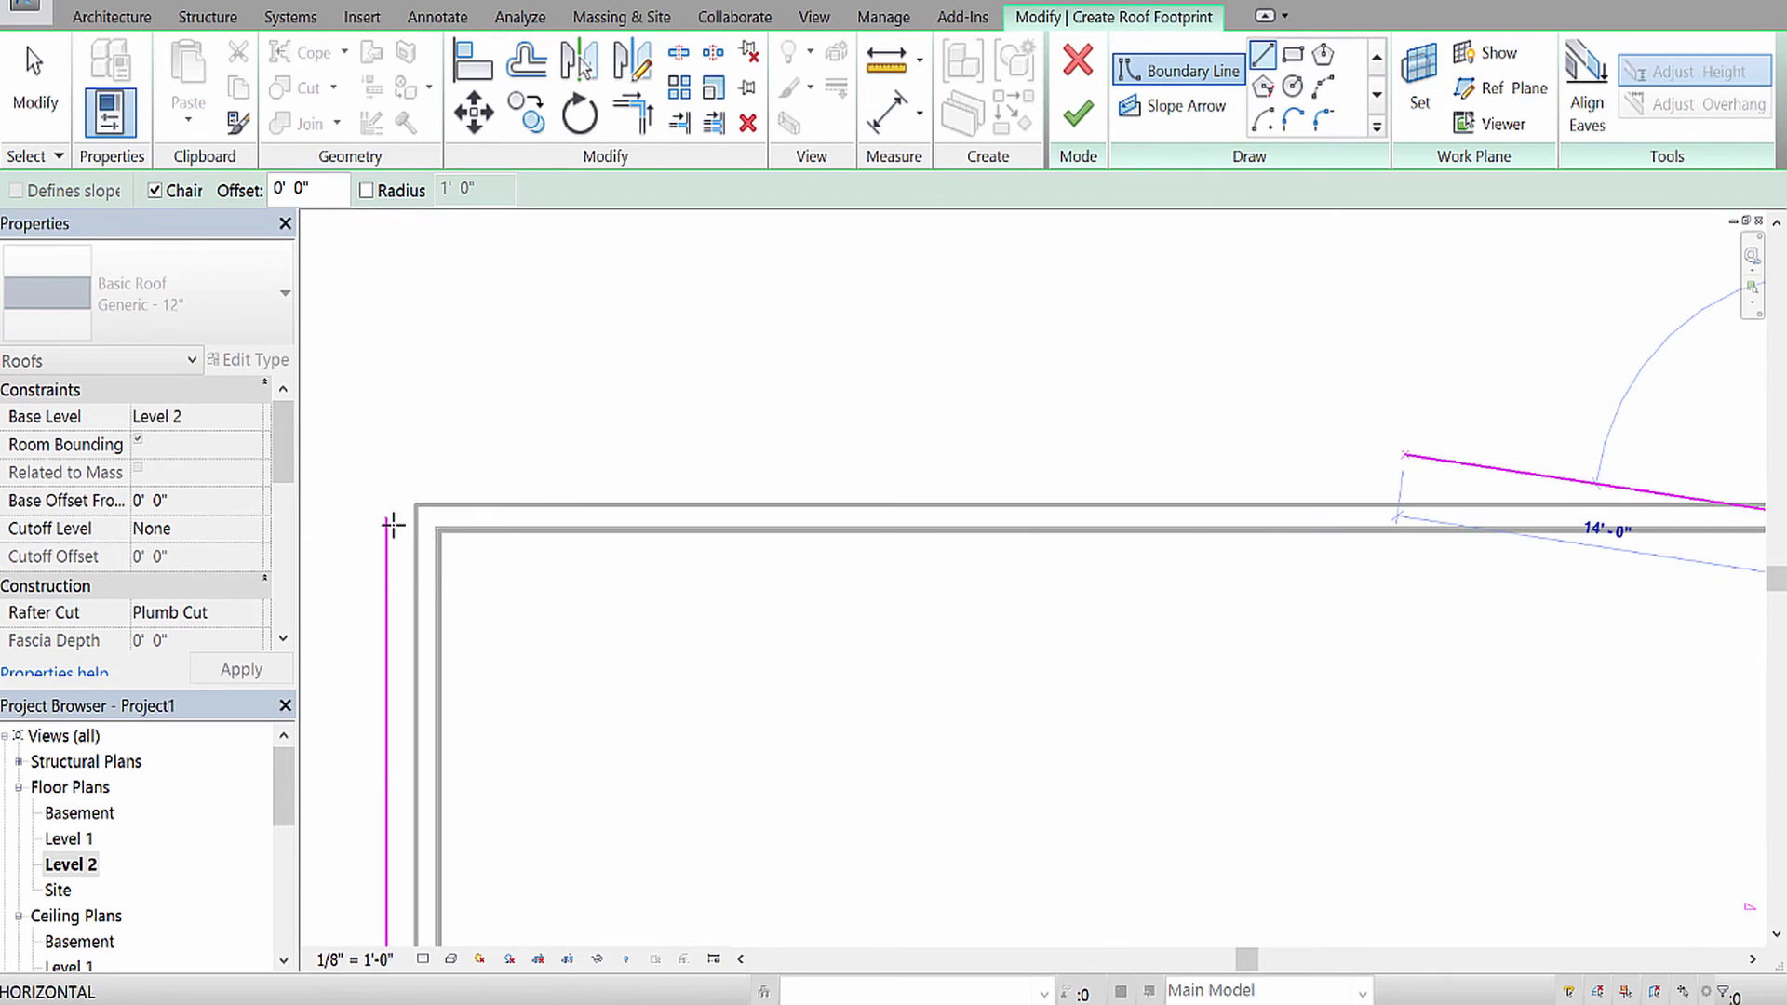
pyautogui.scroll(4, 392, 521)
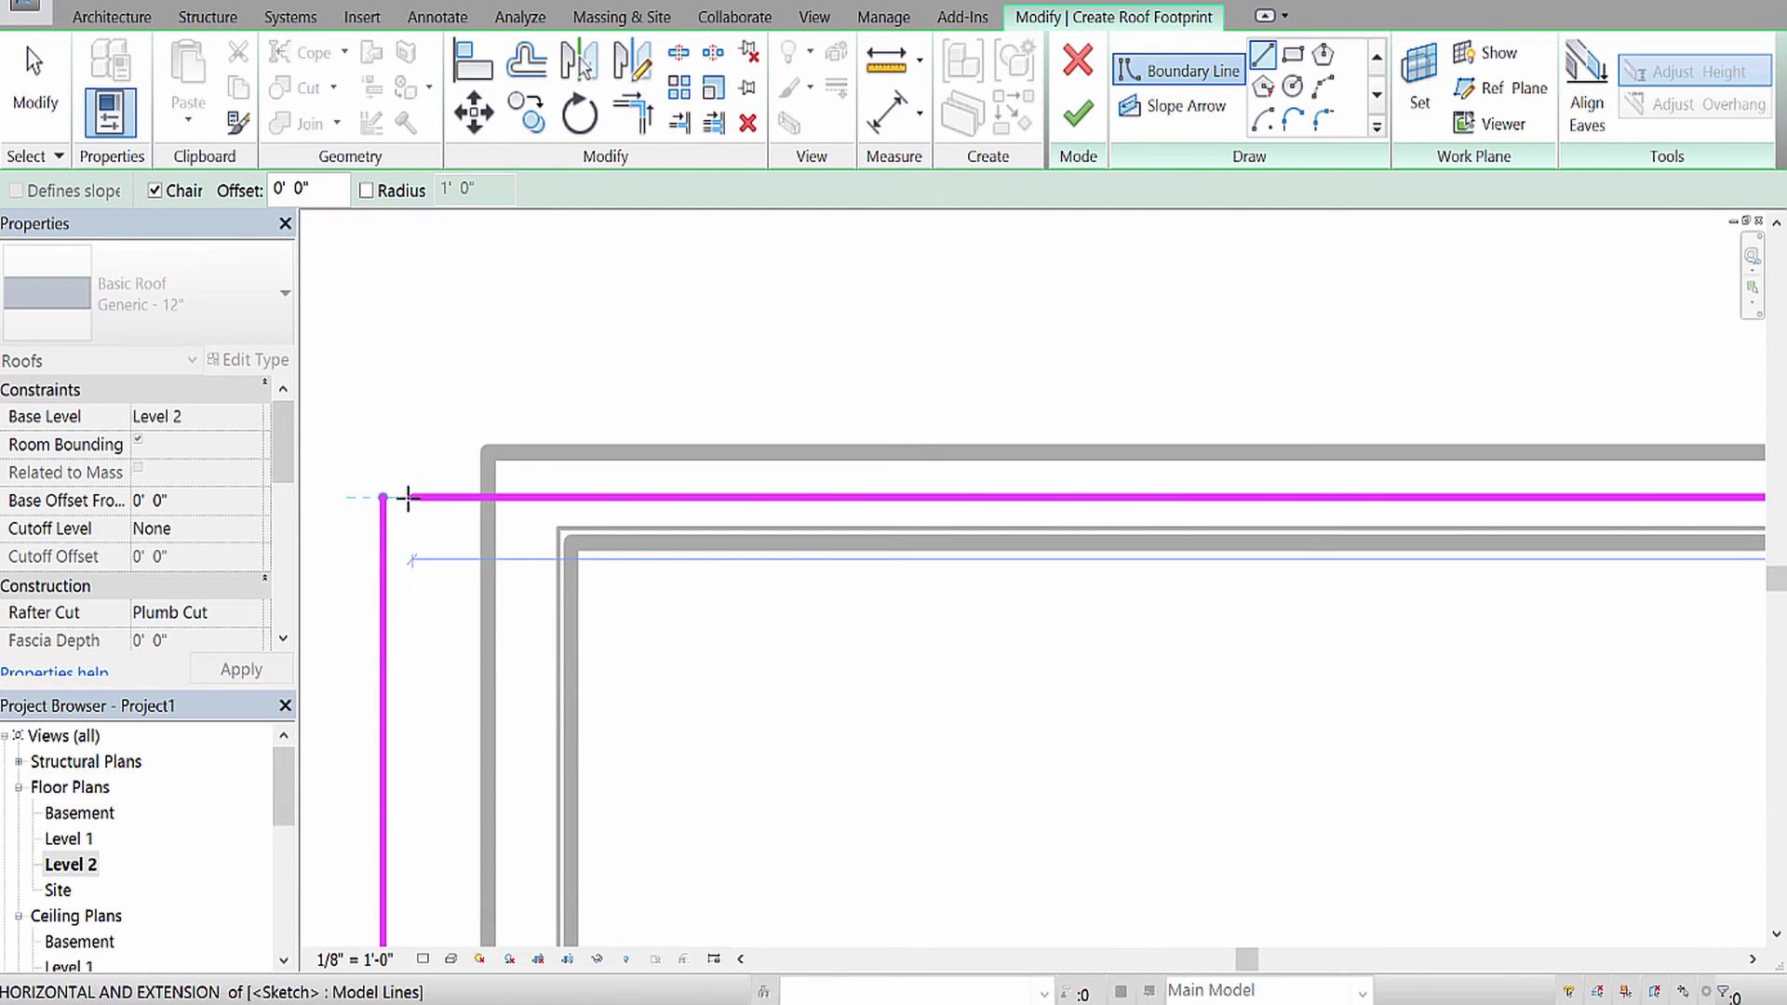
pyautogui.click(381, 497)
pyautogui.scroll(-4, 487, 581)
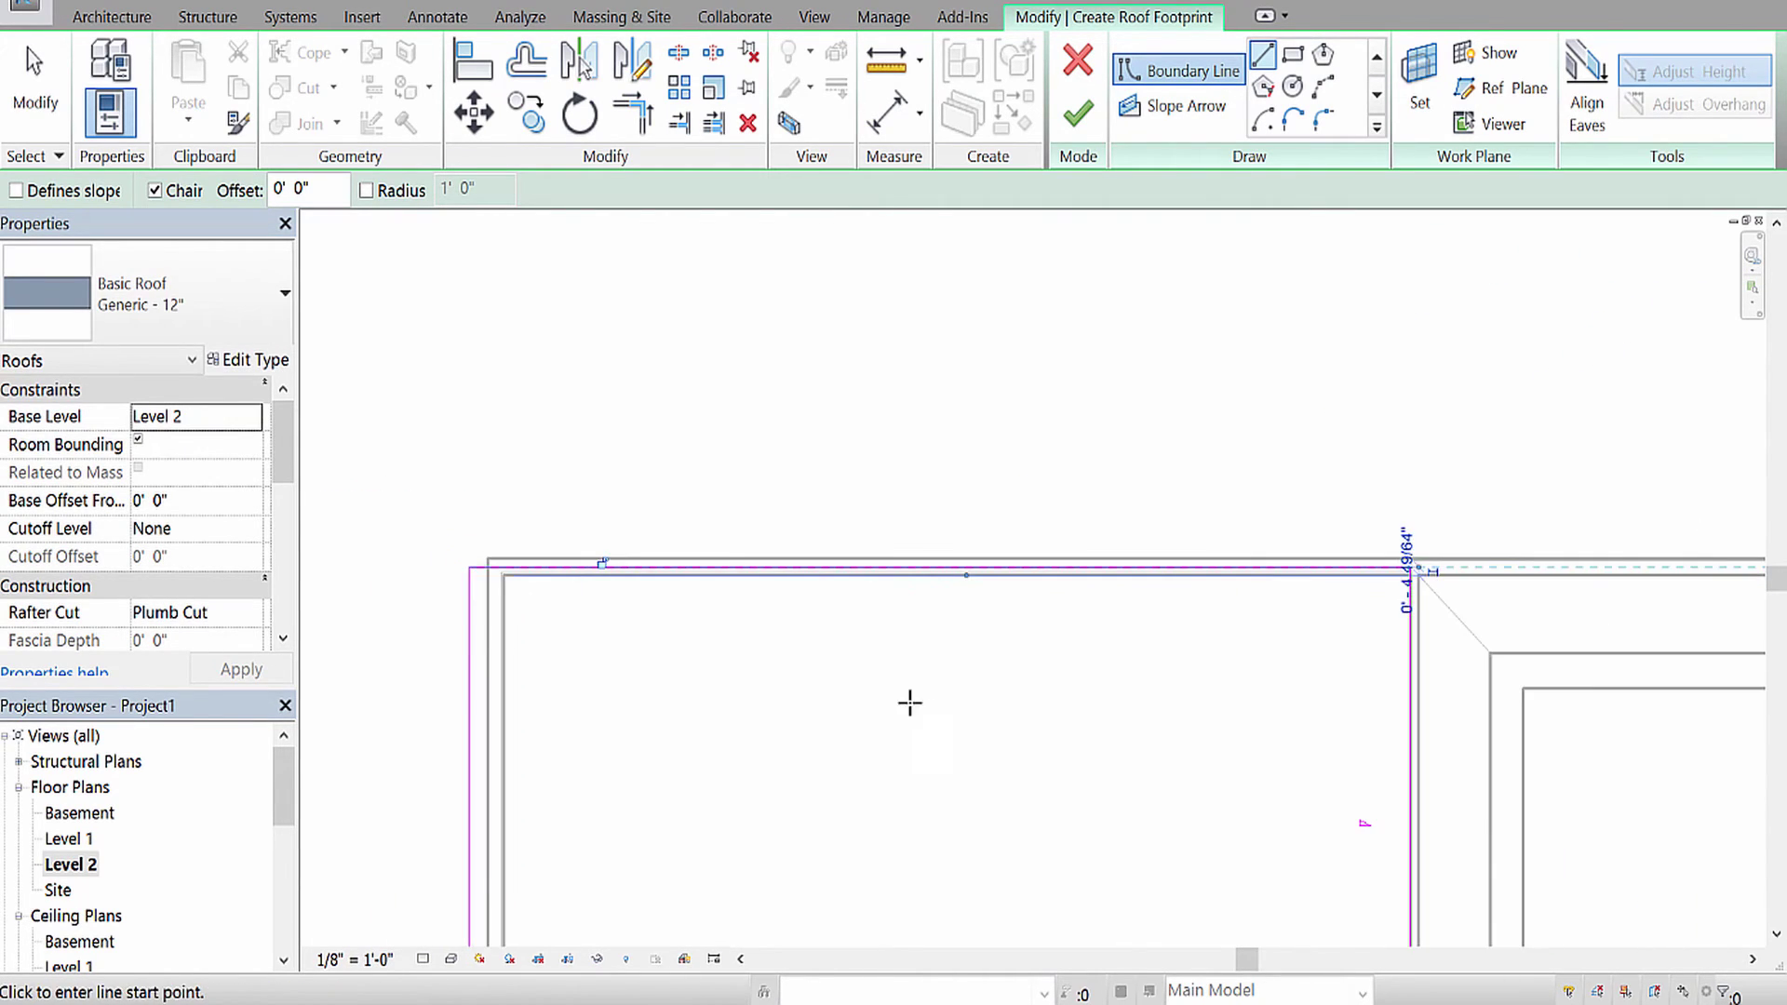
# Draw a straight non-sloping boundary line along the room's south wall, from the east boundary line to the west one.
pyautogui.moveTo(925, 718); pyautogui.dragTo(646, 116, button='middle')
pyautogui.scroll(1, 1033, 538)
pyautogui.scroll(3, 1213, 580)
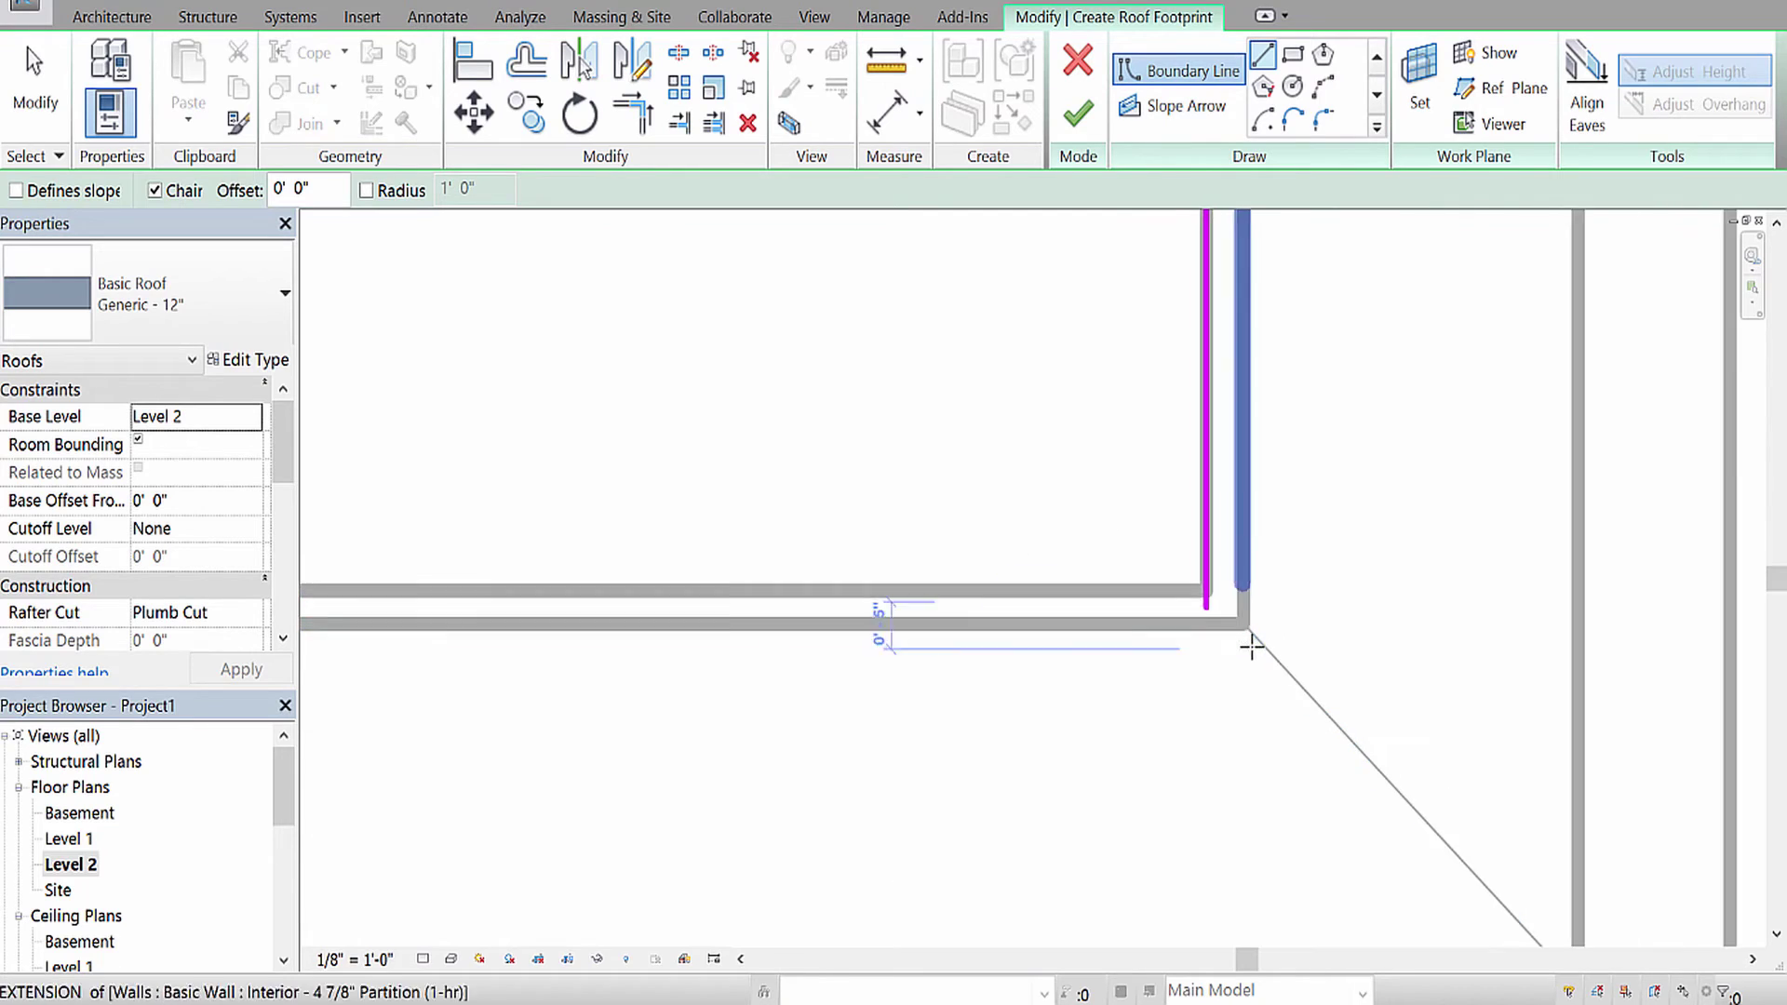
pyautogui.click(1191, 595)
pyautogui.scroll(-5, 874, 649)
pyautogui.moveTo(558, 605); pyautogui.dragTo(1210, 640, button='middle')
pyautogui.moveTo(487, 638); pyautogui.dragTo(769, 639, button='middle')
pyautogui.scroll(5, 781, 634)
pyautogui.click(860, 626)
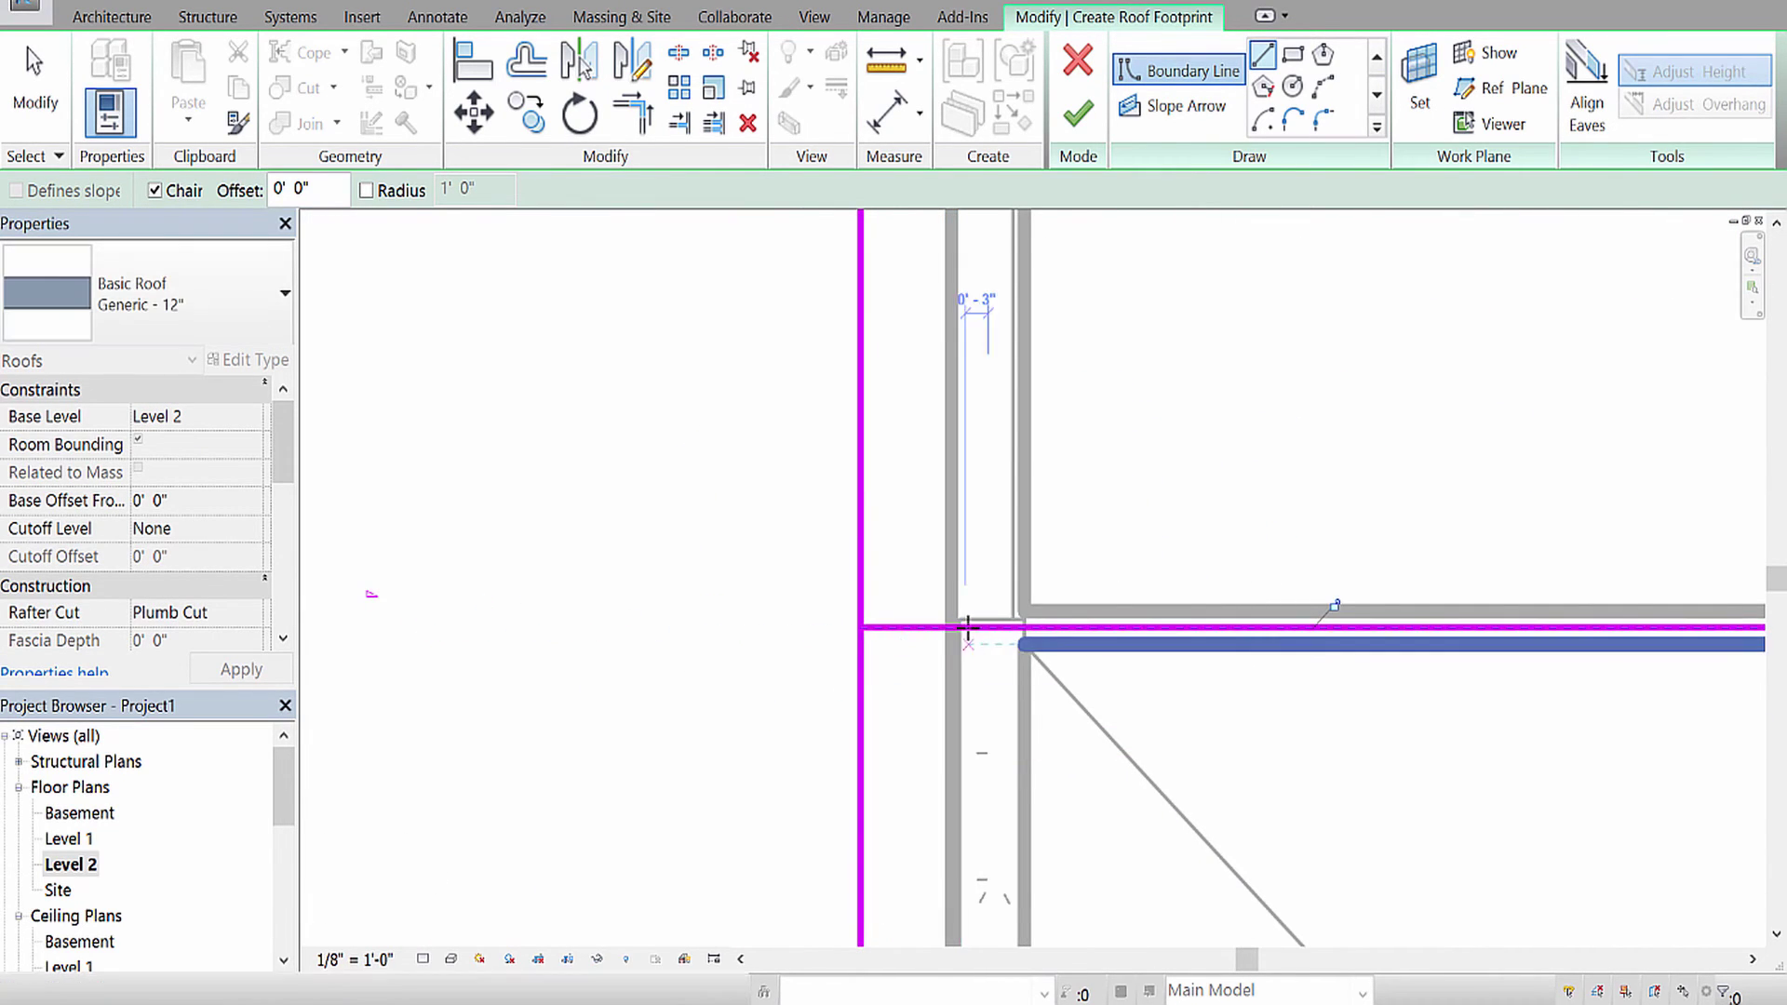
# Trim the west boundary line against the south one so they meet in a corner.
pyautogui.press('Escape')
pyautogui.press('t')
pyautogui.press('r')
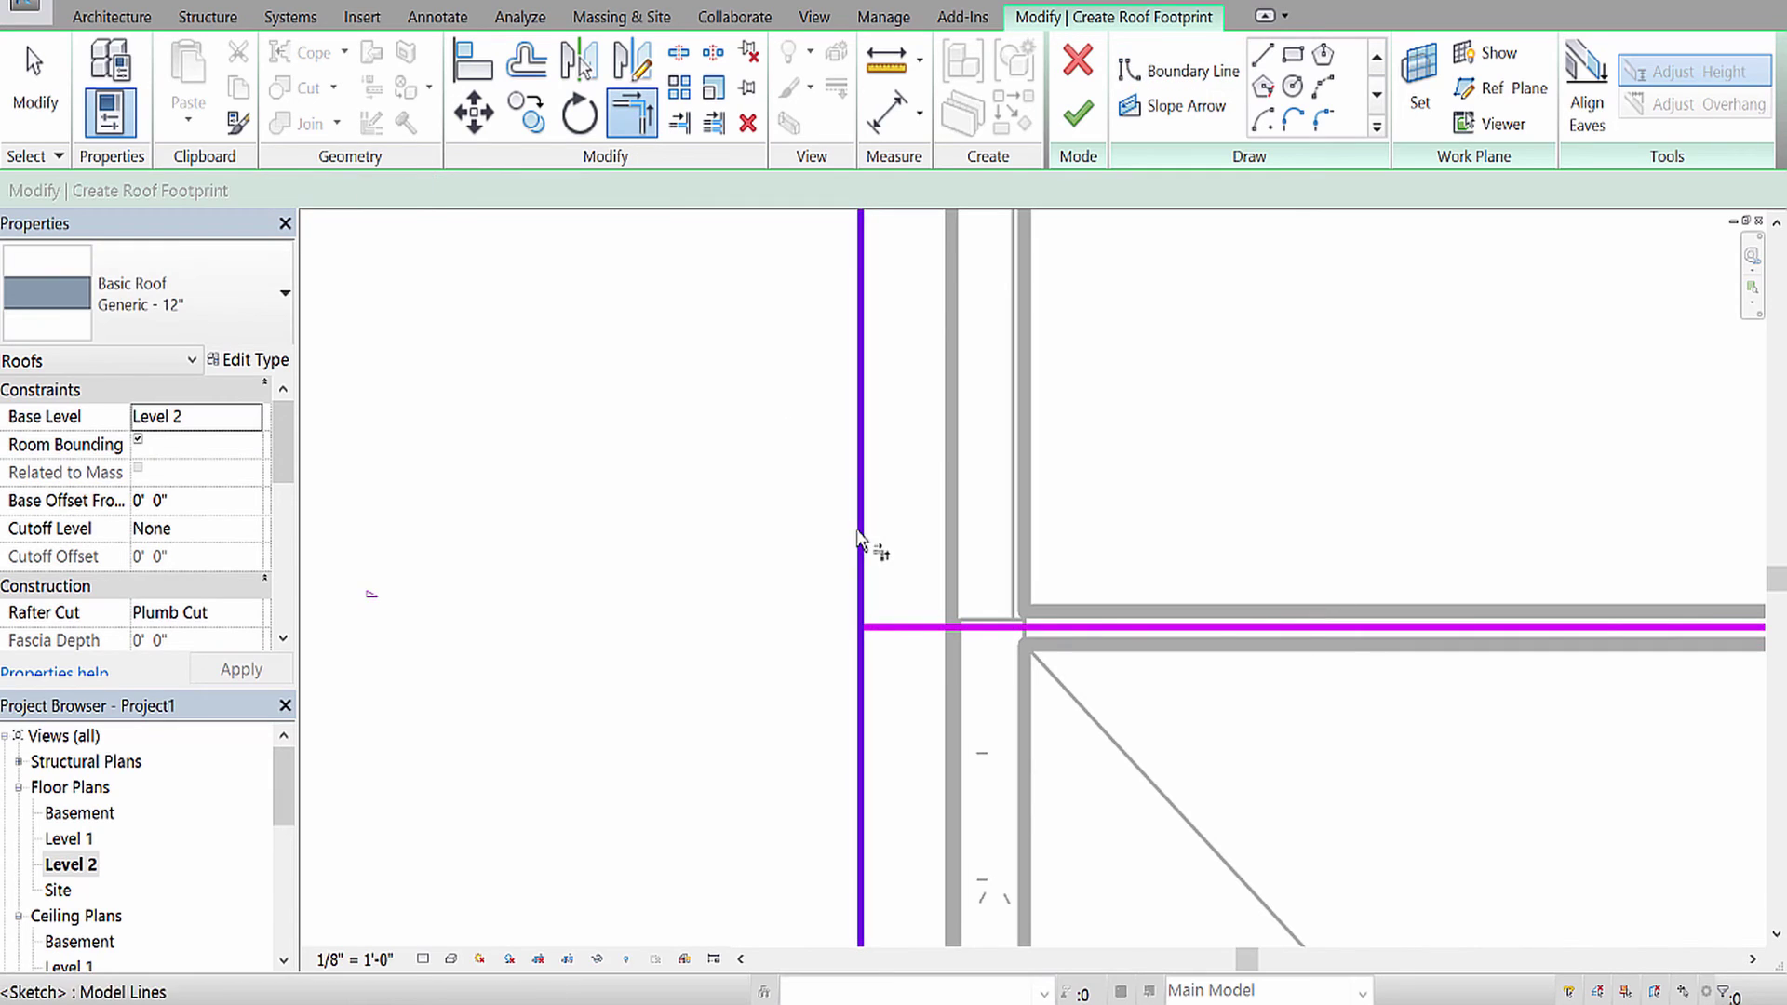
pyautogui.click(858, 540)
pyautogui.click(897, 627)
pyautogui.scroll(-2, 884, 712)
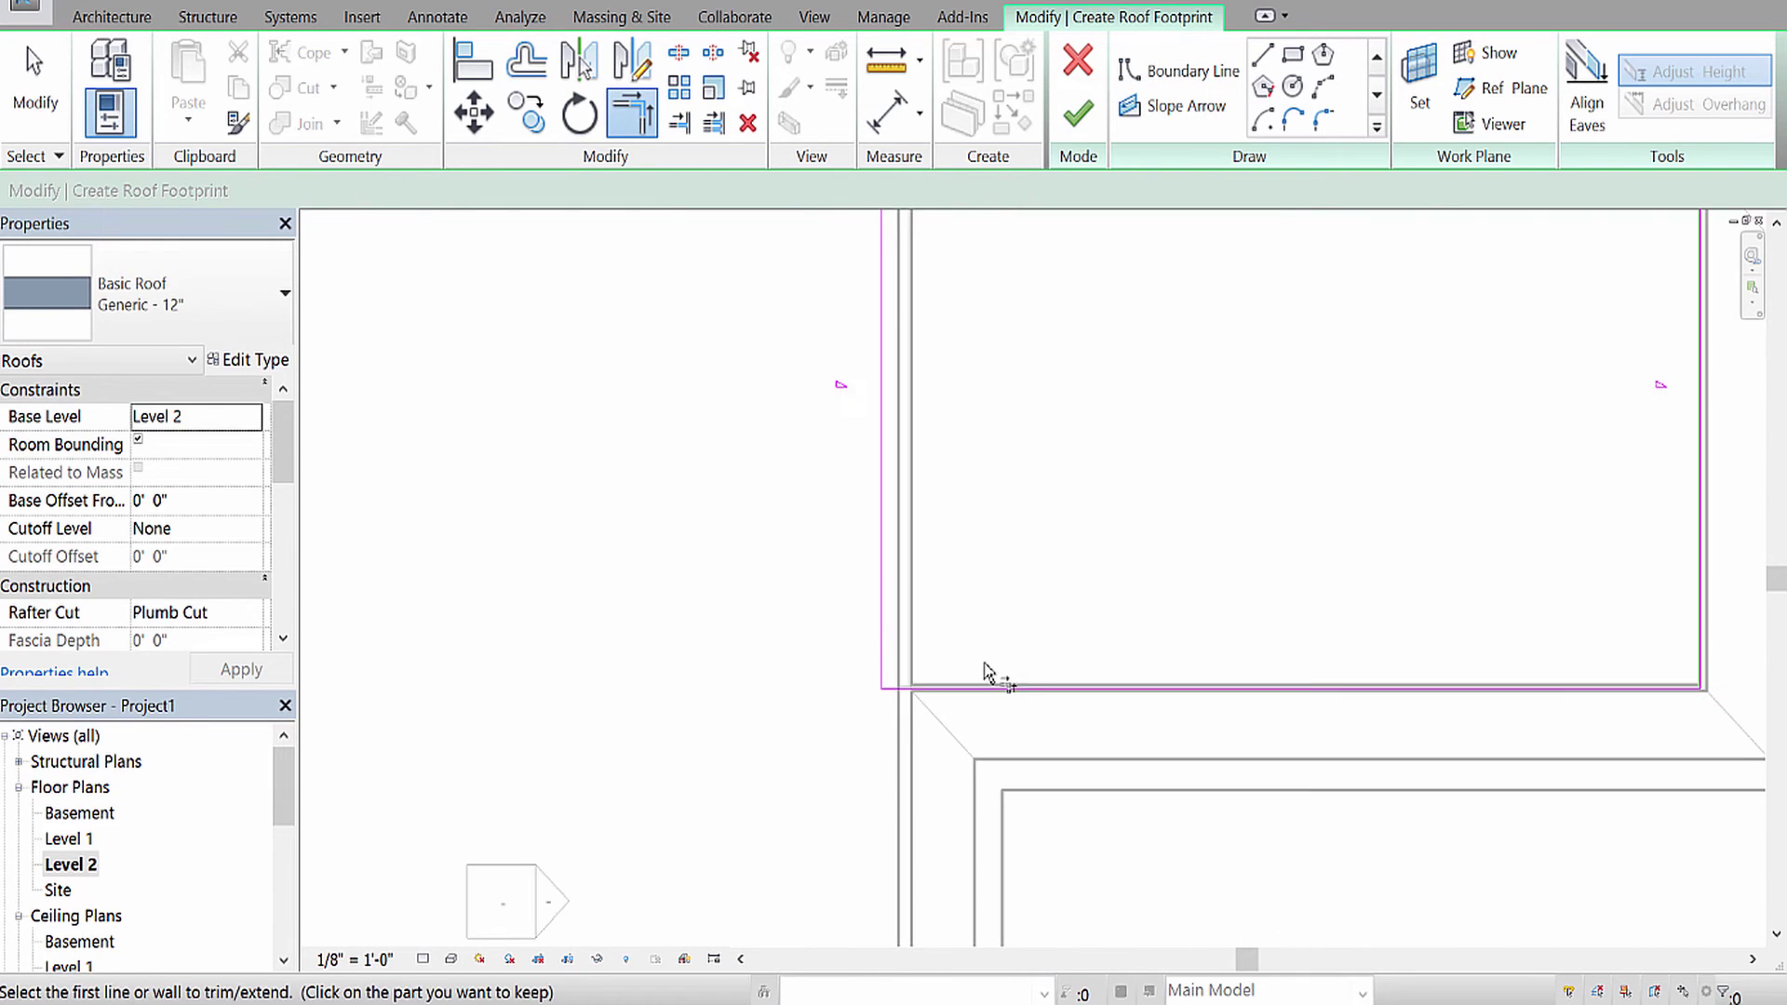
# Move the north boundary line outward to the outer face of the north wall.
pyautogui.scroll(-4, 984, 665)
pyautogui.moveTo(1068, 657); pyautogui.dragTo(933, 759, button='middle')
pyautogui.scroll(3, 988, 674)
pyautogui.moveTo(1174, 521); pyautogui.dragTo(1068, 539, button='middle')
pyautogui.scroll(5, 1176, 458)
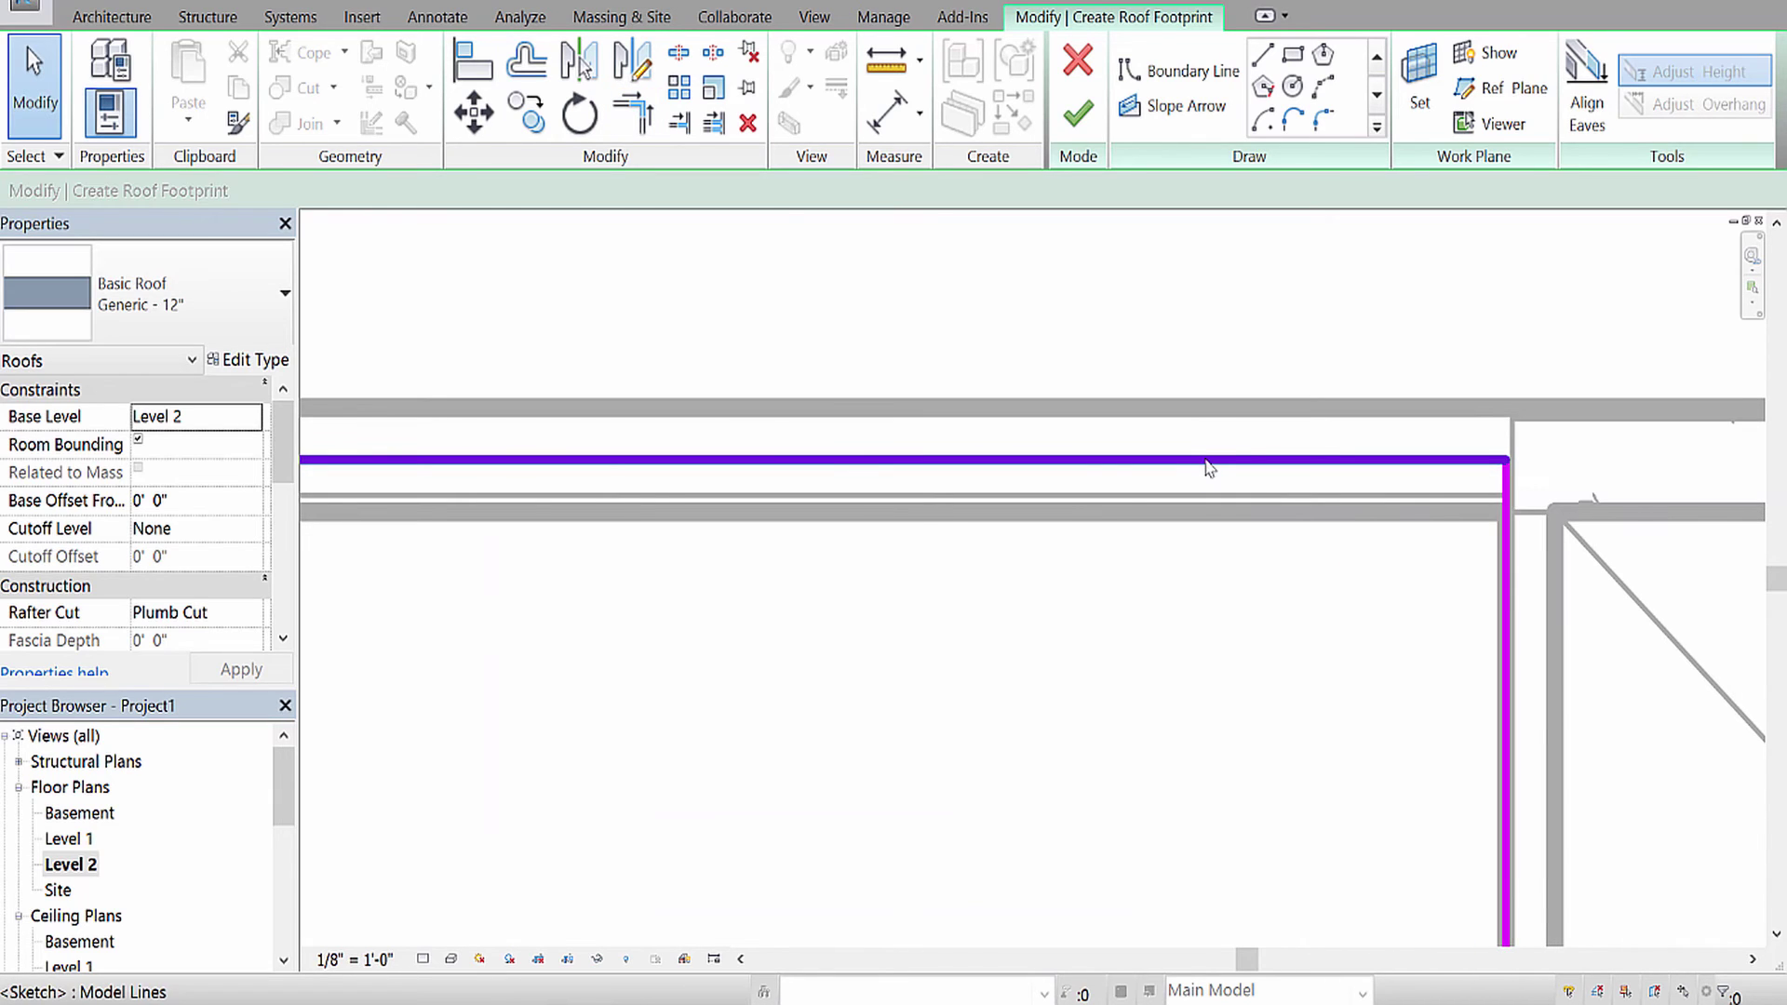
pyautogui.moveTo(1202, 428); pyautogui.dragTo(1207, 417)
pyautogui.scroll(-6, 1097, 628)
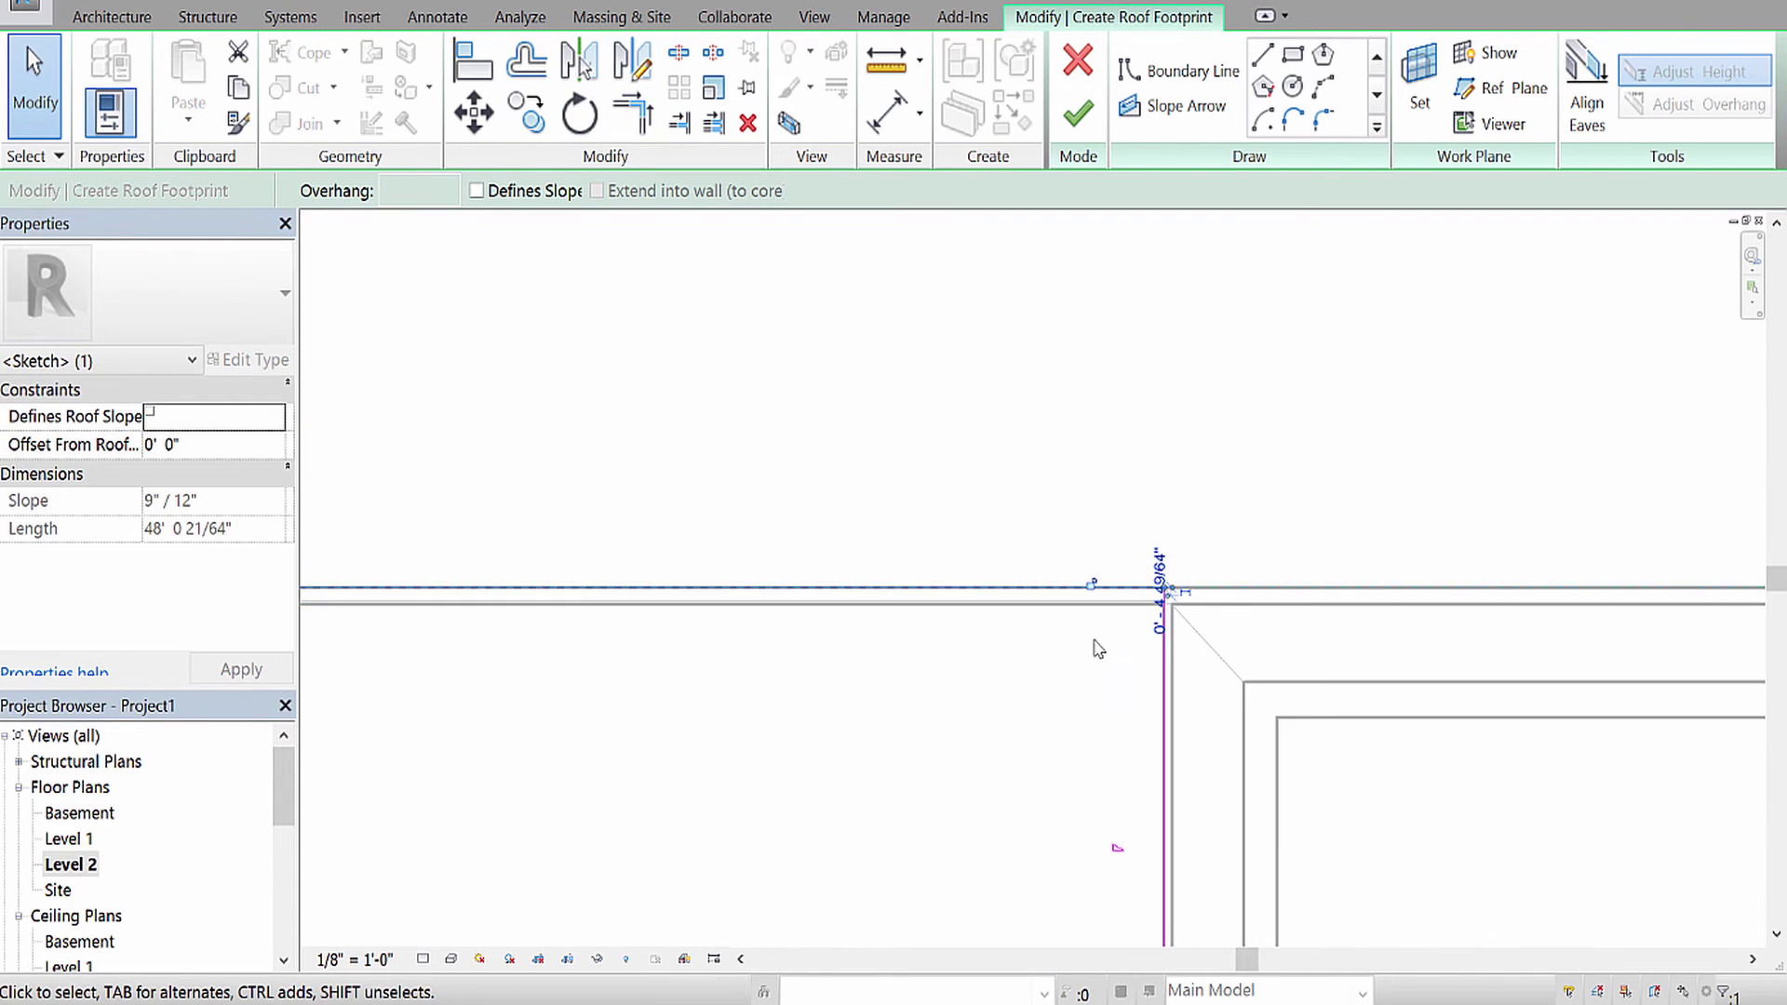
pyautogui.moveTo(1092, 639); pyautogui.dragTo(1375, 400, button='middle')
pyautogui.scroll(-2, 1212, 422)
pyautogui.scroll(1, 1219, 440)
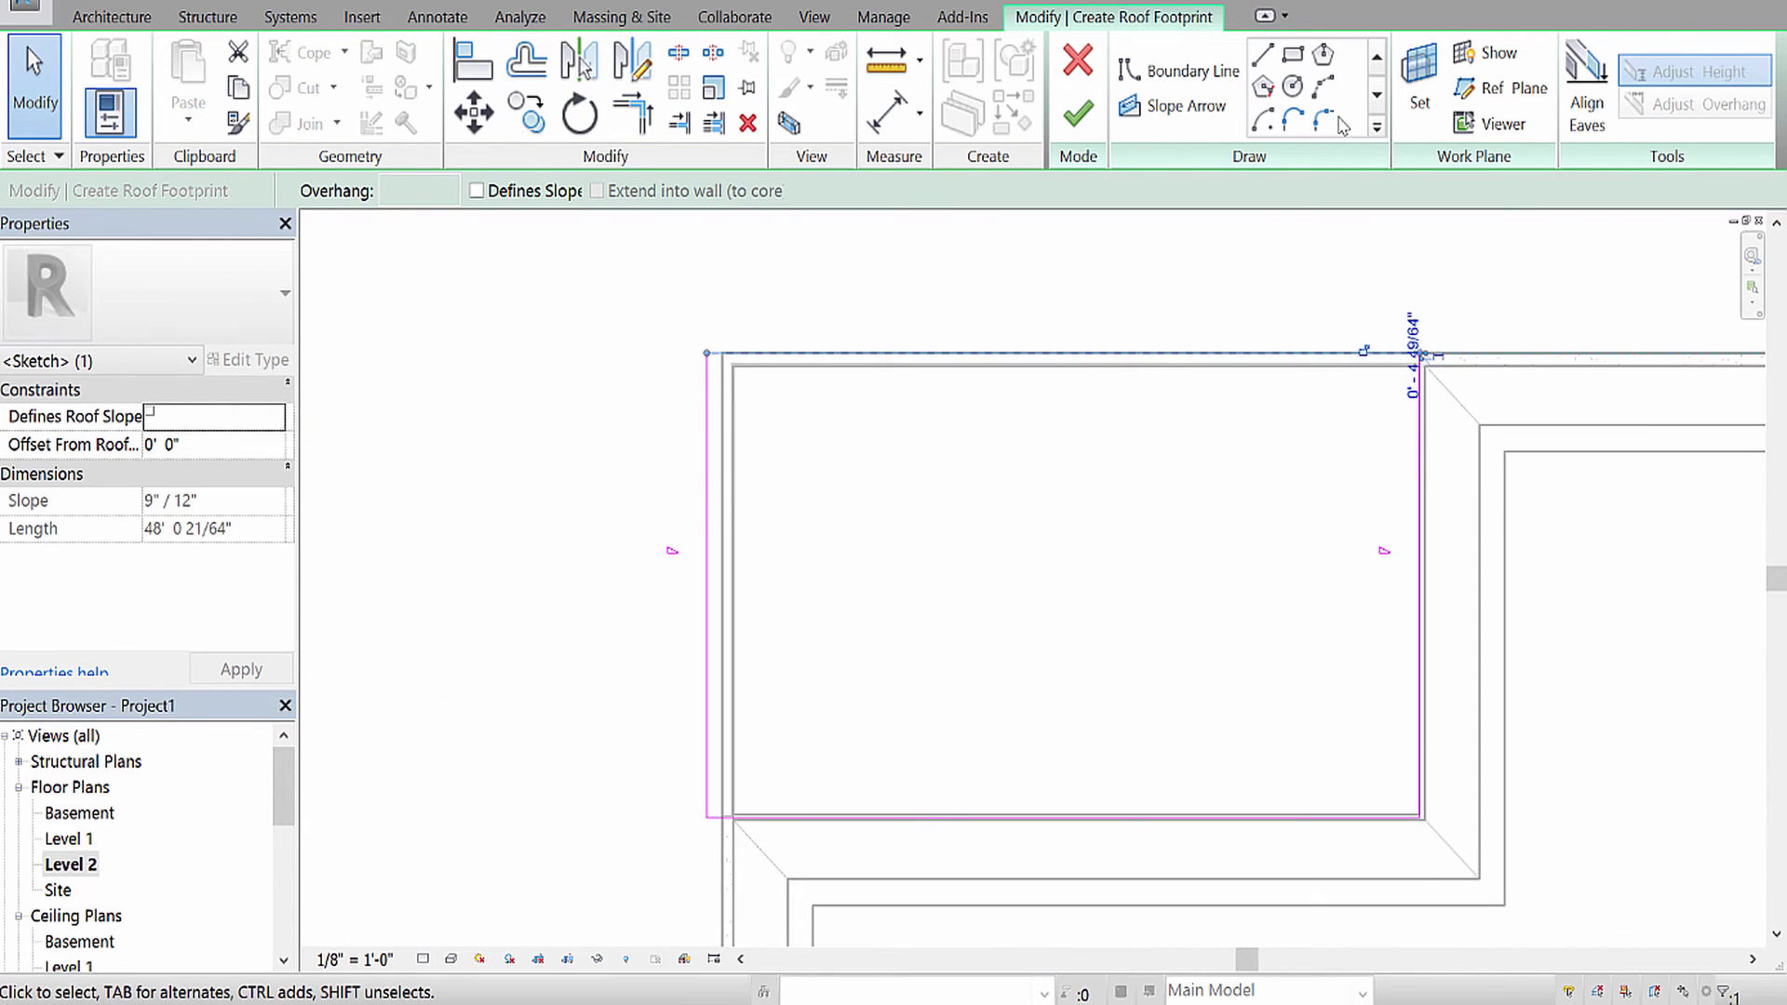
# Finish the footprint roof with the highlighted walls attached to it, and open the 3D view.
pyautogui.click(1079, 116)
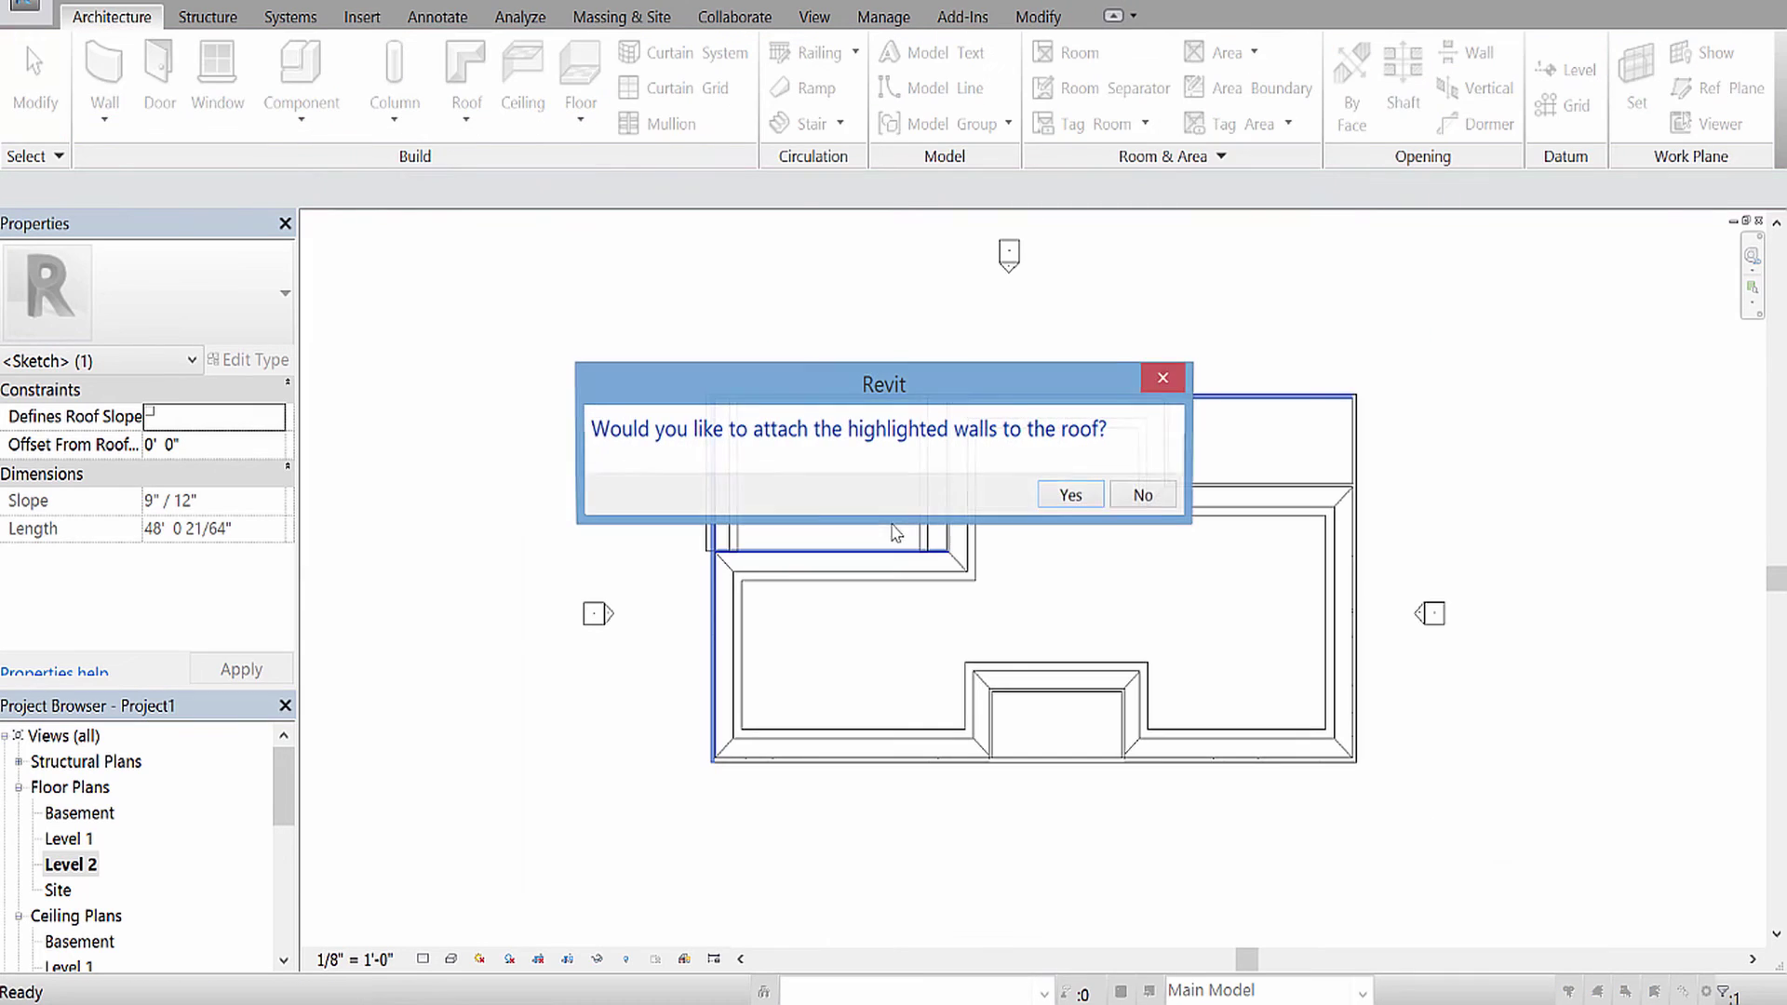
pyautogui.click(1070, 495)
pyautogui.click(465, 4)
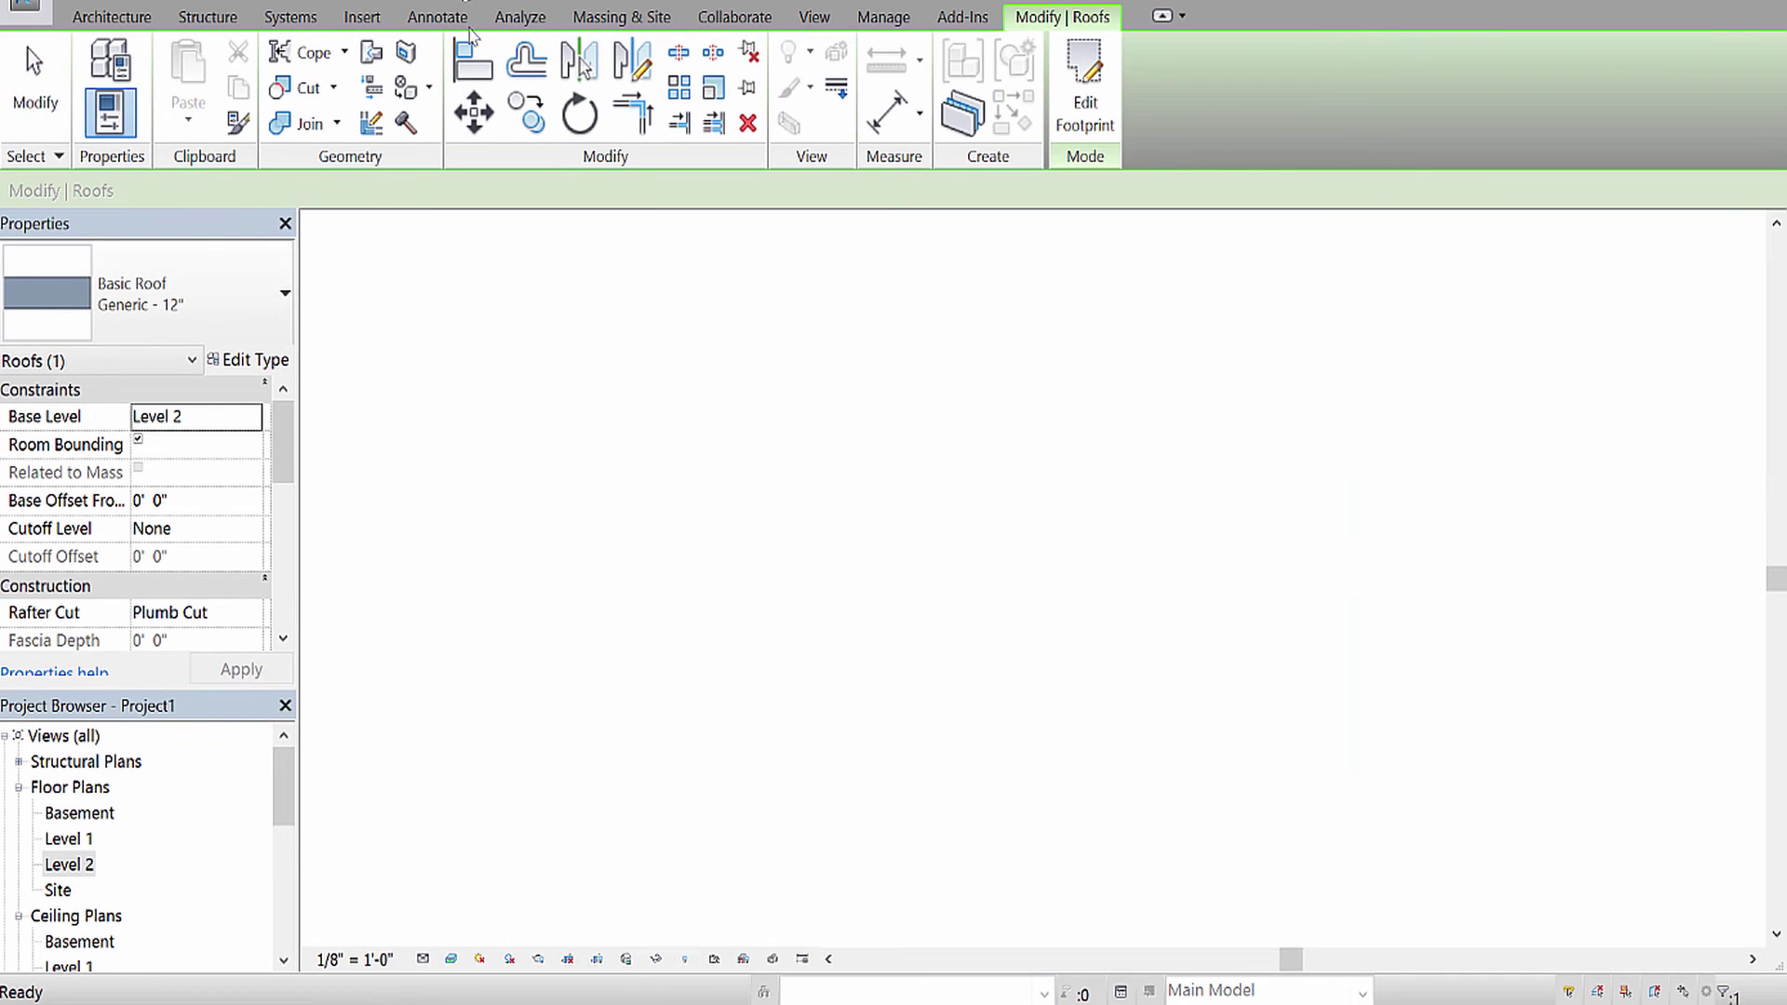
# Examine the northwest roof's gable ends and the walls attached to them from several sides in 3D.
pyautogui.scroll(2, 795, 521)
pyautogui.scroll(-5, 797, 524)
pyautogui.keyDown('shift'); pyautogui.moveTo(796, 522); pyautogui.dragTo(1045, 471, button='middle'); pyautogui.keyUp('shift')
pyautogui.scroll(5, 530, 567)
pyautogui.moveTo(869, 567); pyautogui.dragTo(810, 372, button='middle')
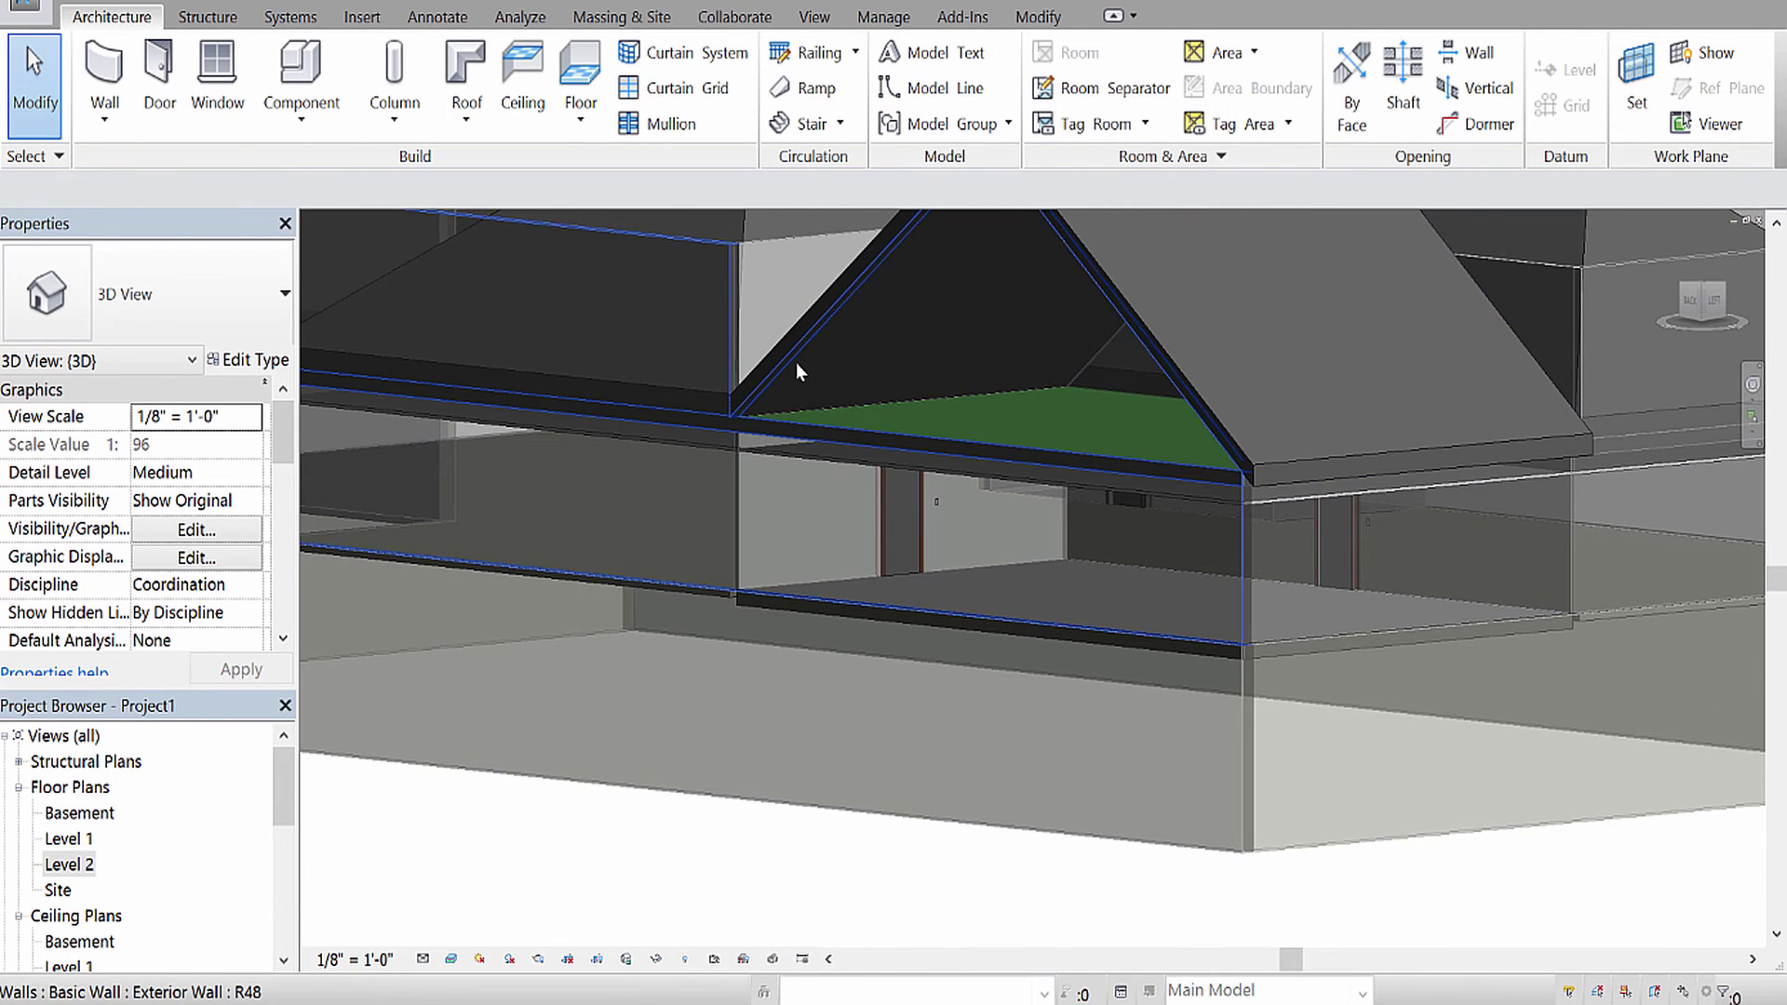
pyautogui.click(796, 361)
pyautogui.keyDown('shift'); pyautogui.moveTo(795, 362); pyautogui.dragTo(1045, 498, button='middle'); pyautogui.keyUp('shift')
pyautogui.scroll(2, 696, 299)
pyautogui.scroll(2, 700, 387)
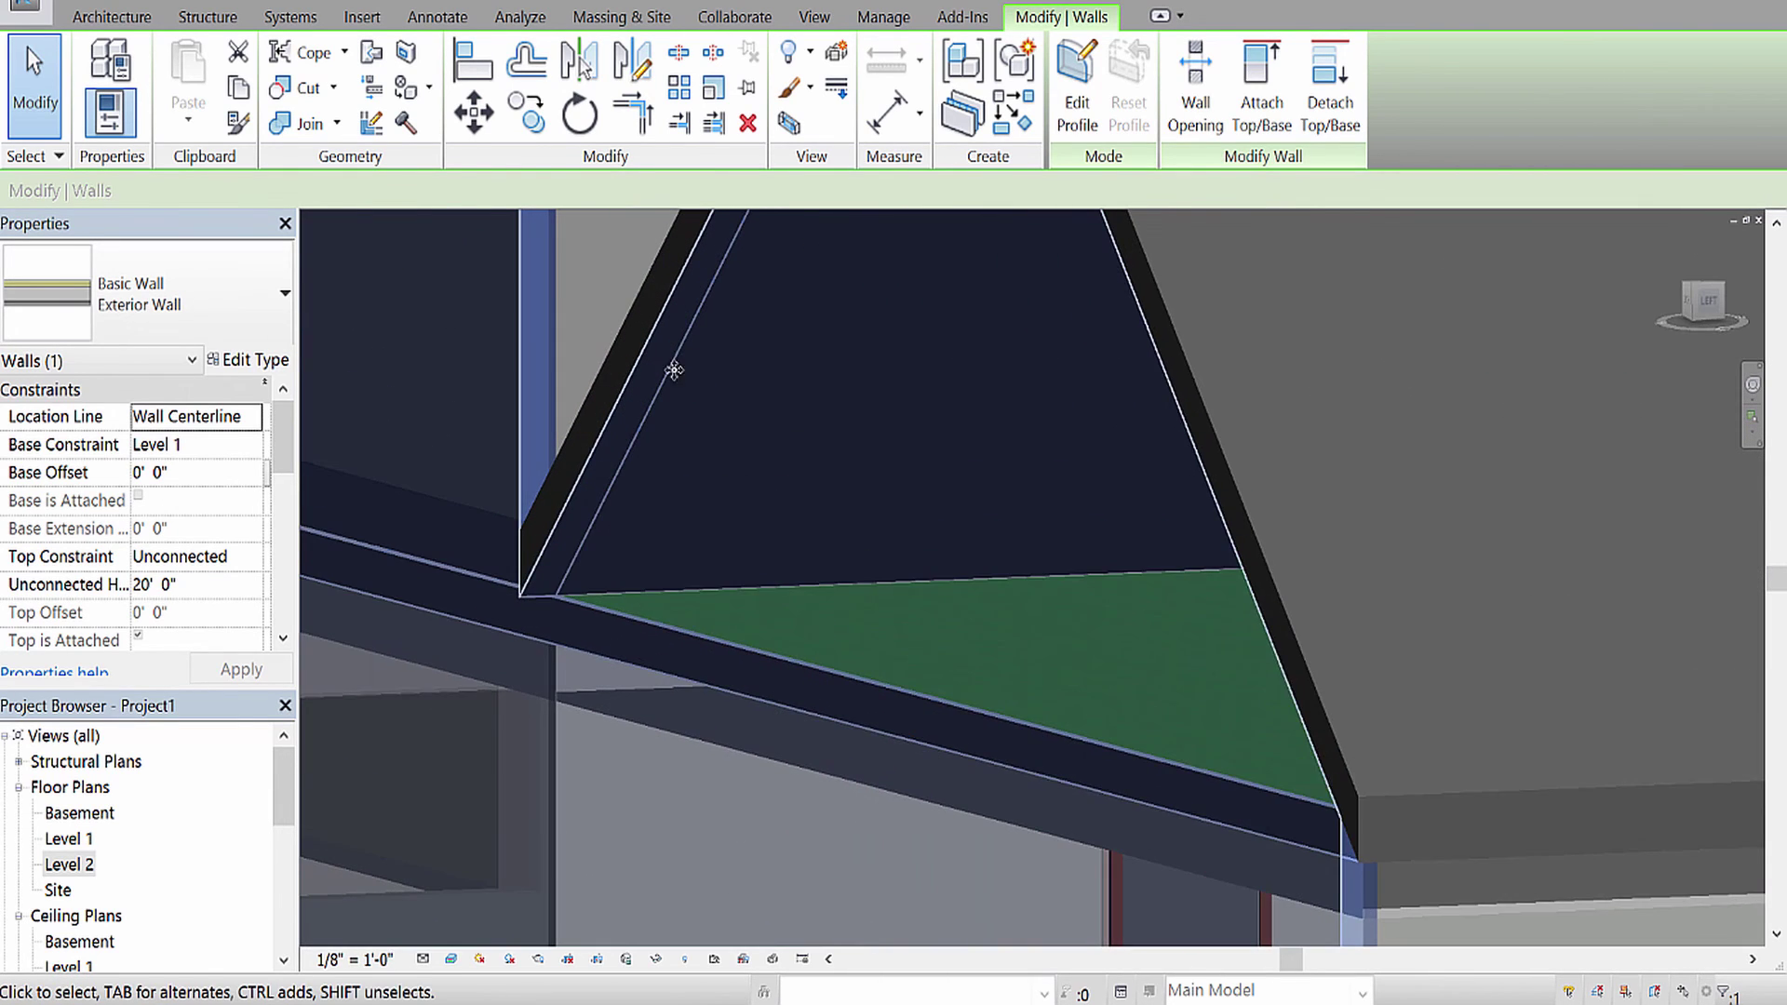
pyautogui.scroll(-5, 947, 538)
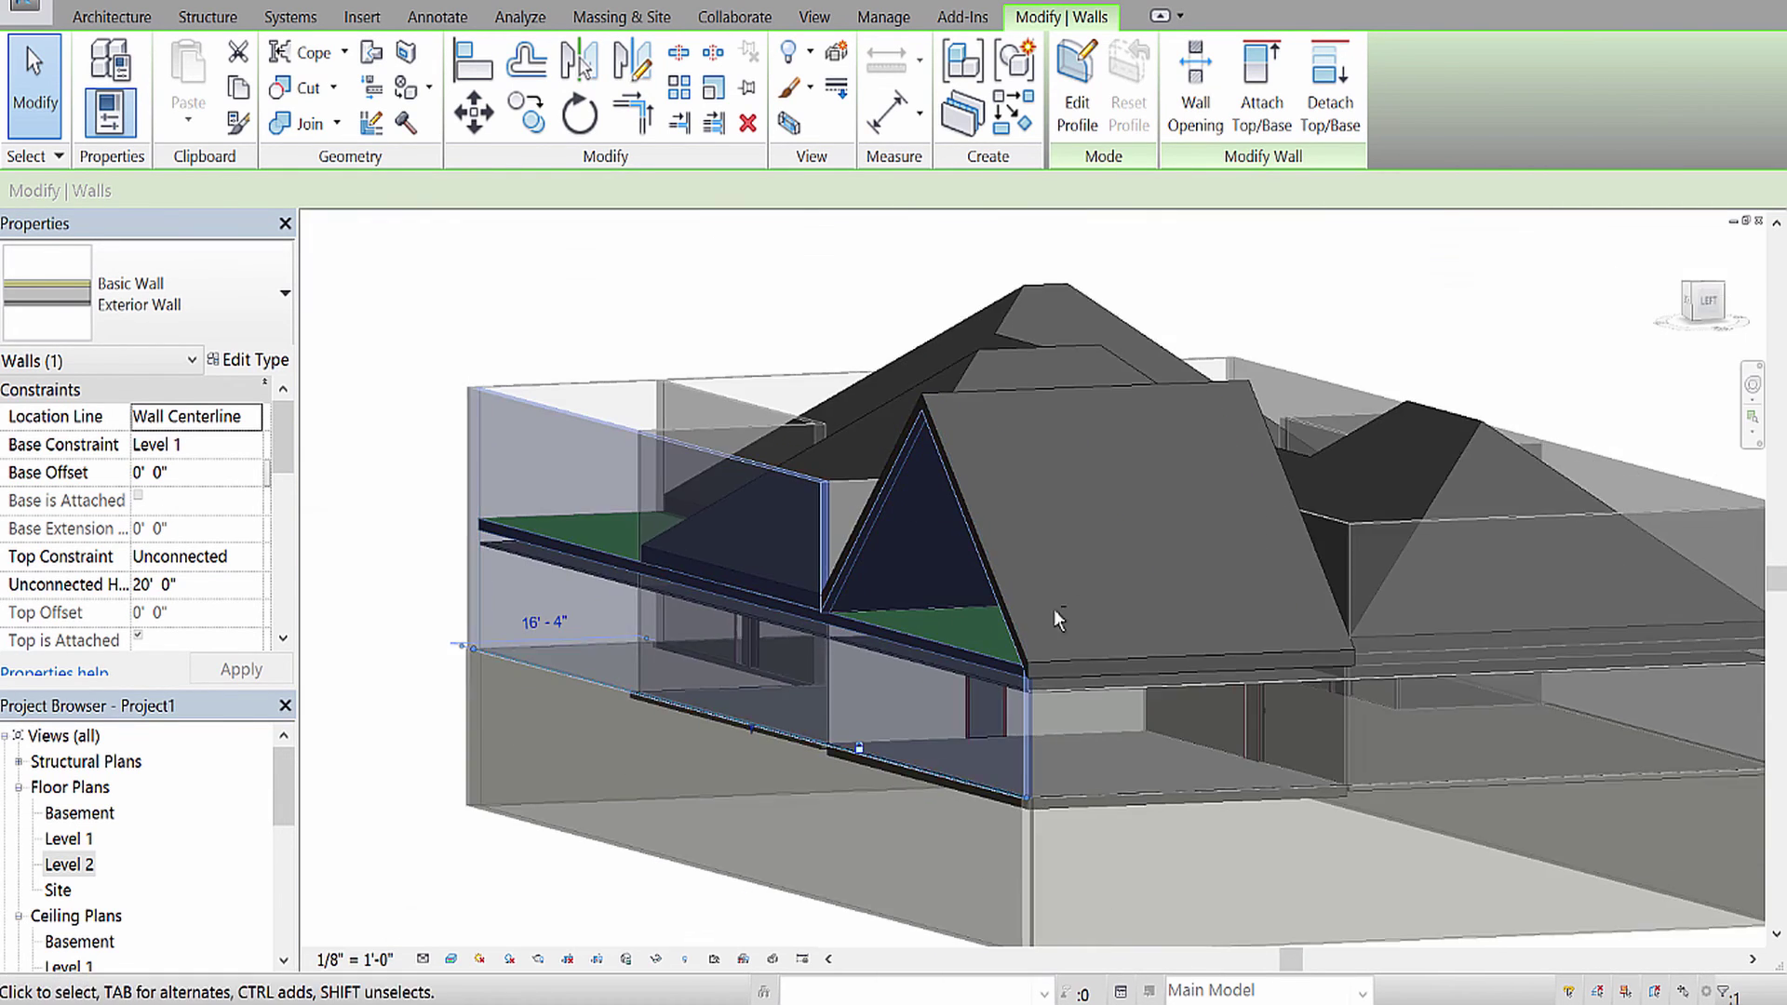
pyautogui.keyDown('shift'); pyautogui.moveTo(1037, 618); pyautogui.dragTo(839, 658, button='middle'); pyautogui.keyUp('shift')
pyautogui.scroll(4, 746, 497)
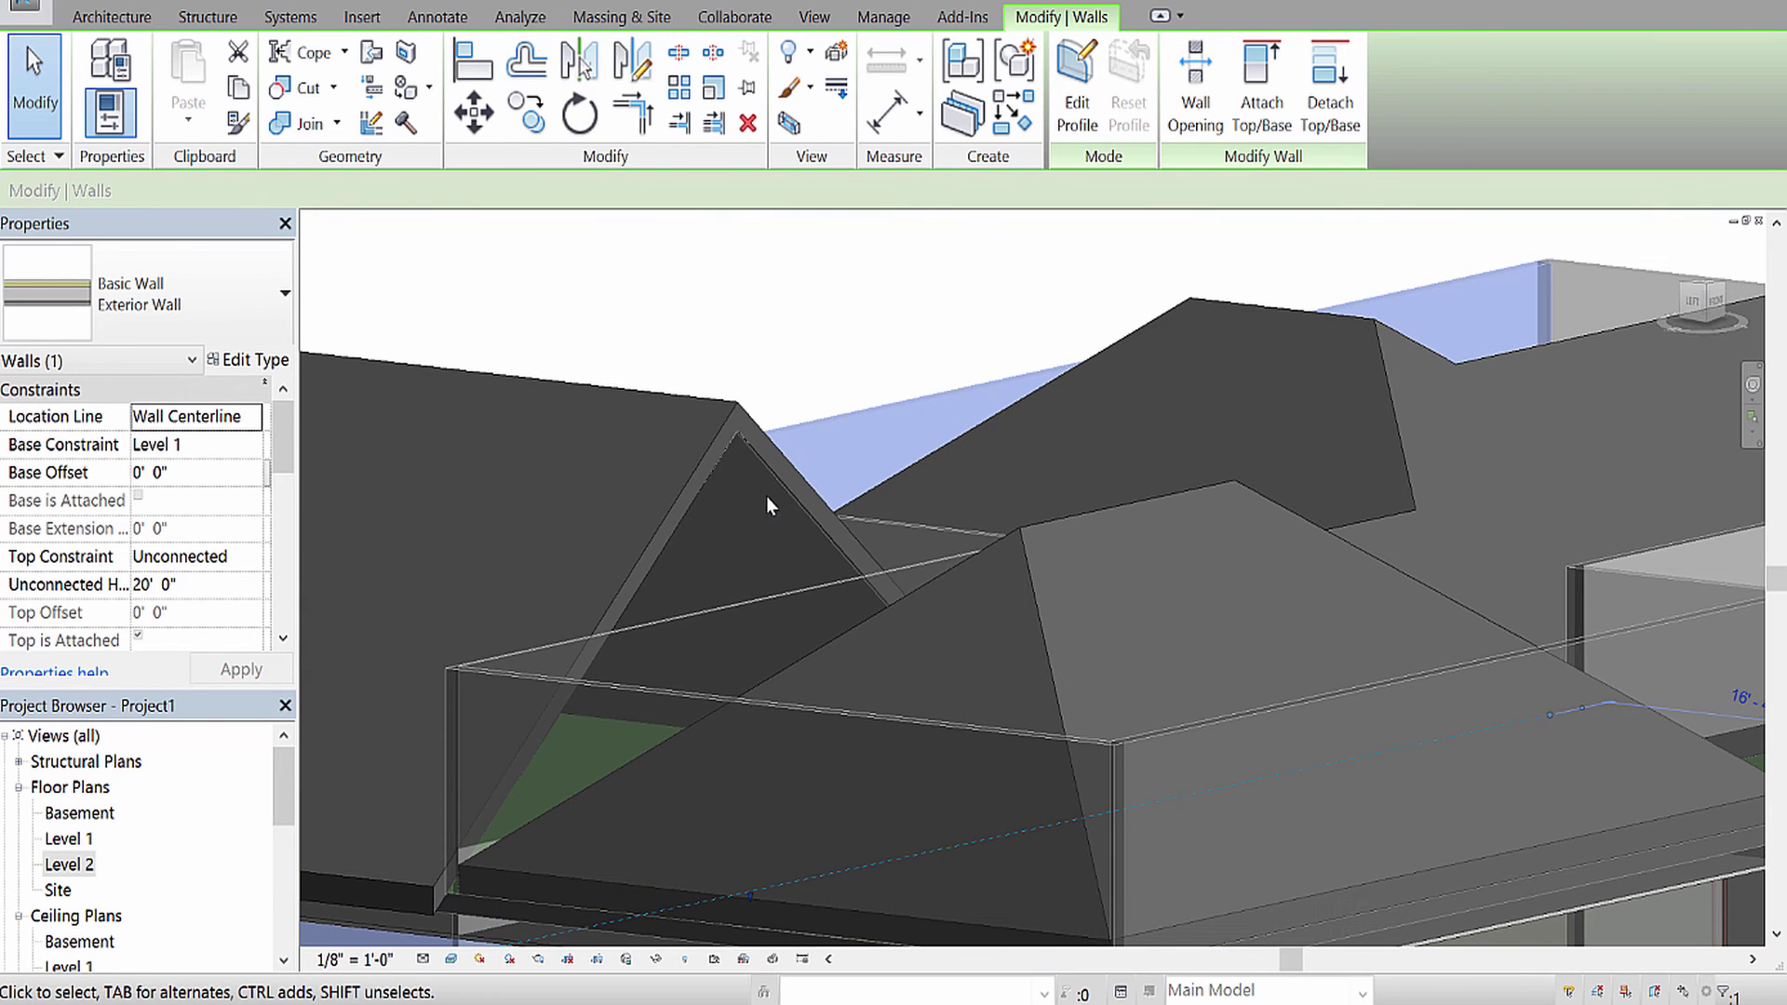
pyautogui.click(785, 497)
pyautogui.scroll(-4, 746, 639)
pyautogui.scroll(3, 687, 629)
pyautogui.scroll(-4, 686, 629)
# Lower the ridge of the northwest room's roof with its shape handle to flatten its slope, and check it against the main roof.
pyautogui.moveTo(708, 642)
pyautogui.keyDown('shift'); pyautogui.mouseDown(button='middle')
pyautogui.moveTo(797, 657)
pyautogui.moveTo(718, 670)
pyautogui.mouseUp(button='middle'); pyautogui.keyUp('shift')
pyautogui.scroll(4, 1018, 657)
pyautogui.click(958, 503)
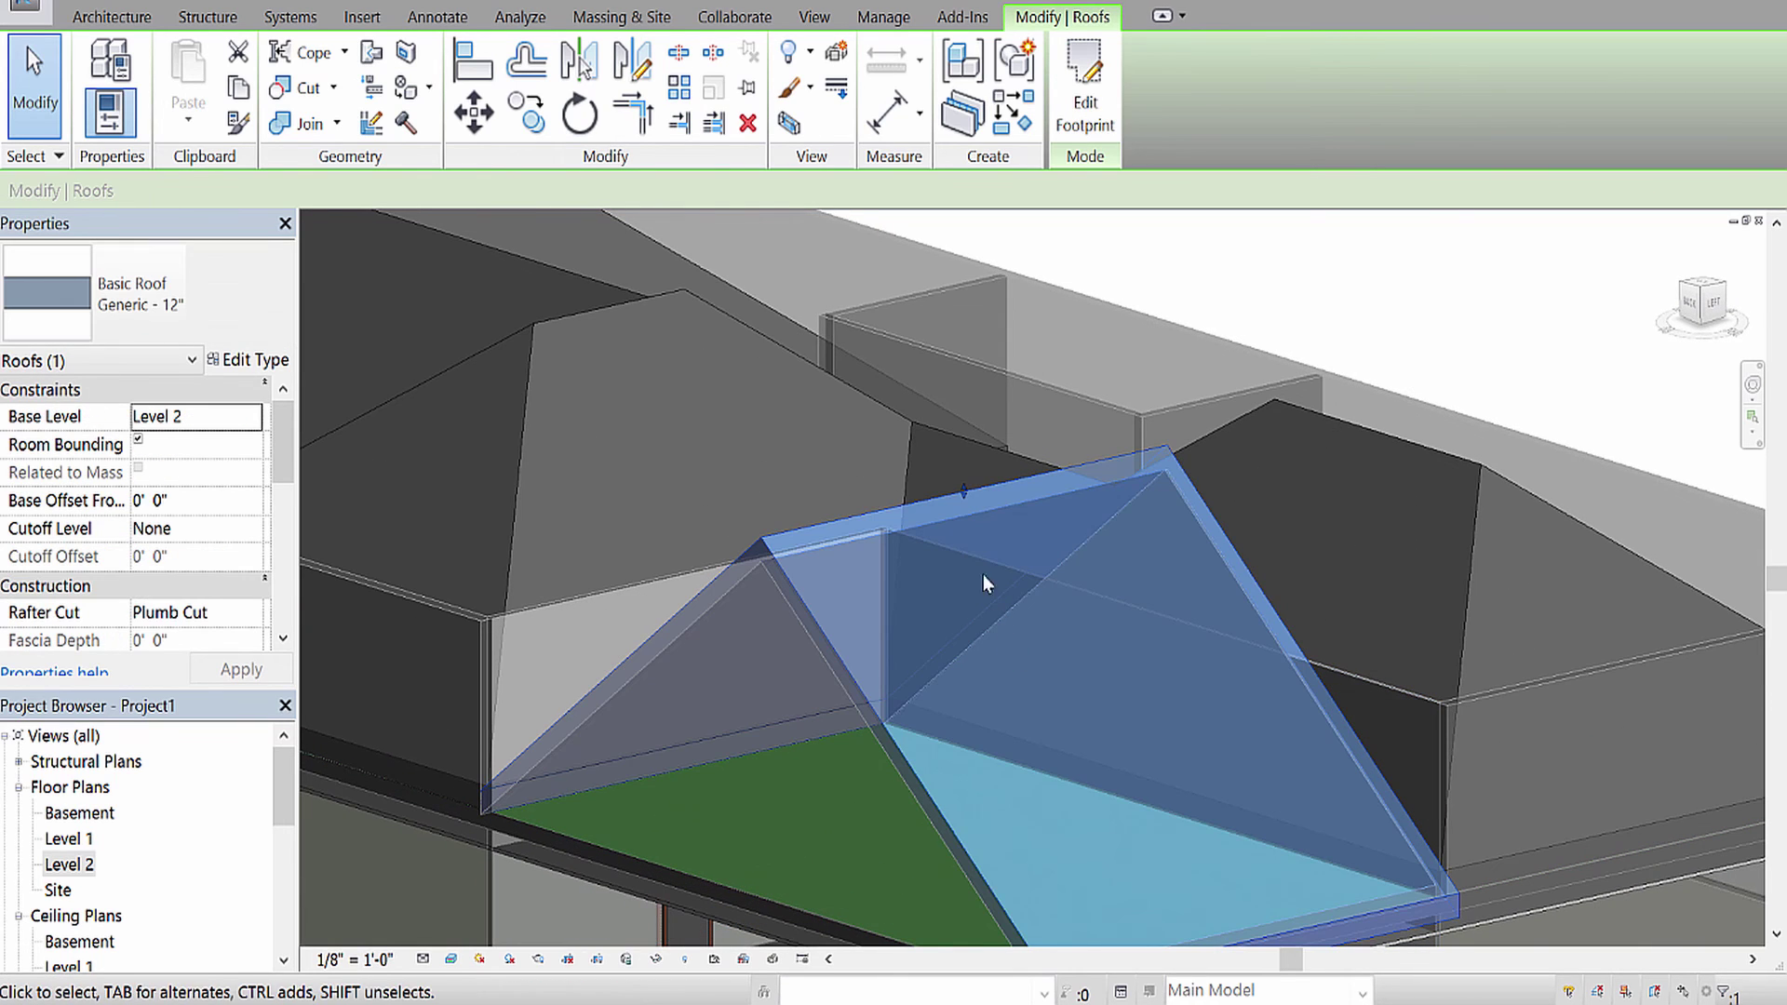
pyautogui.moveTo(964, 490); pyautogui.dragTo(964, 505)
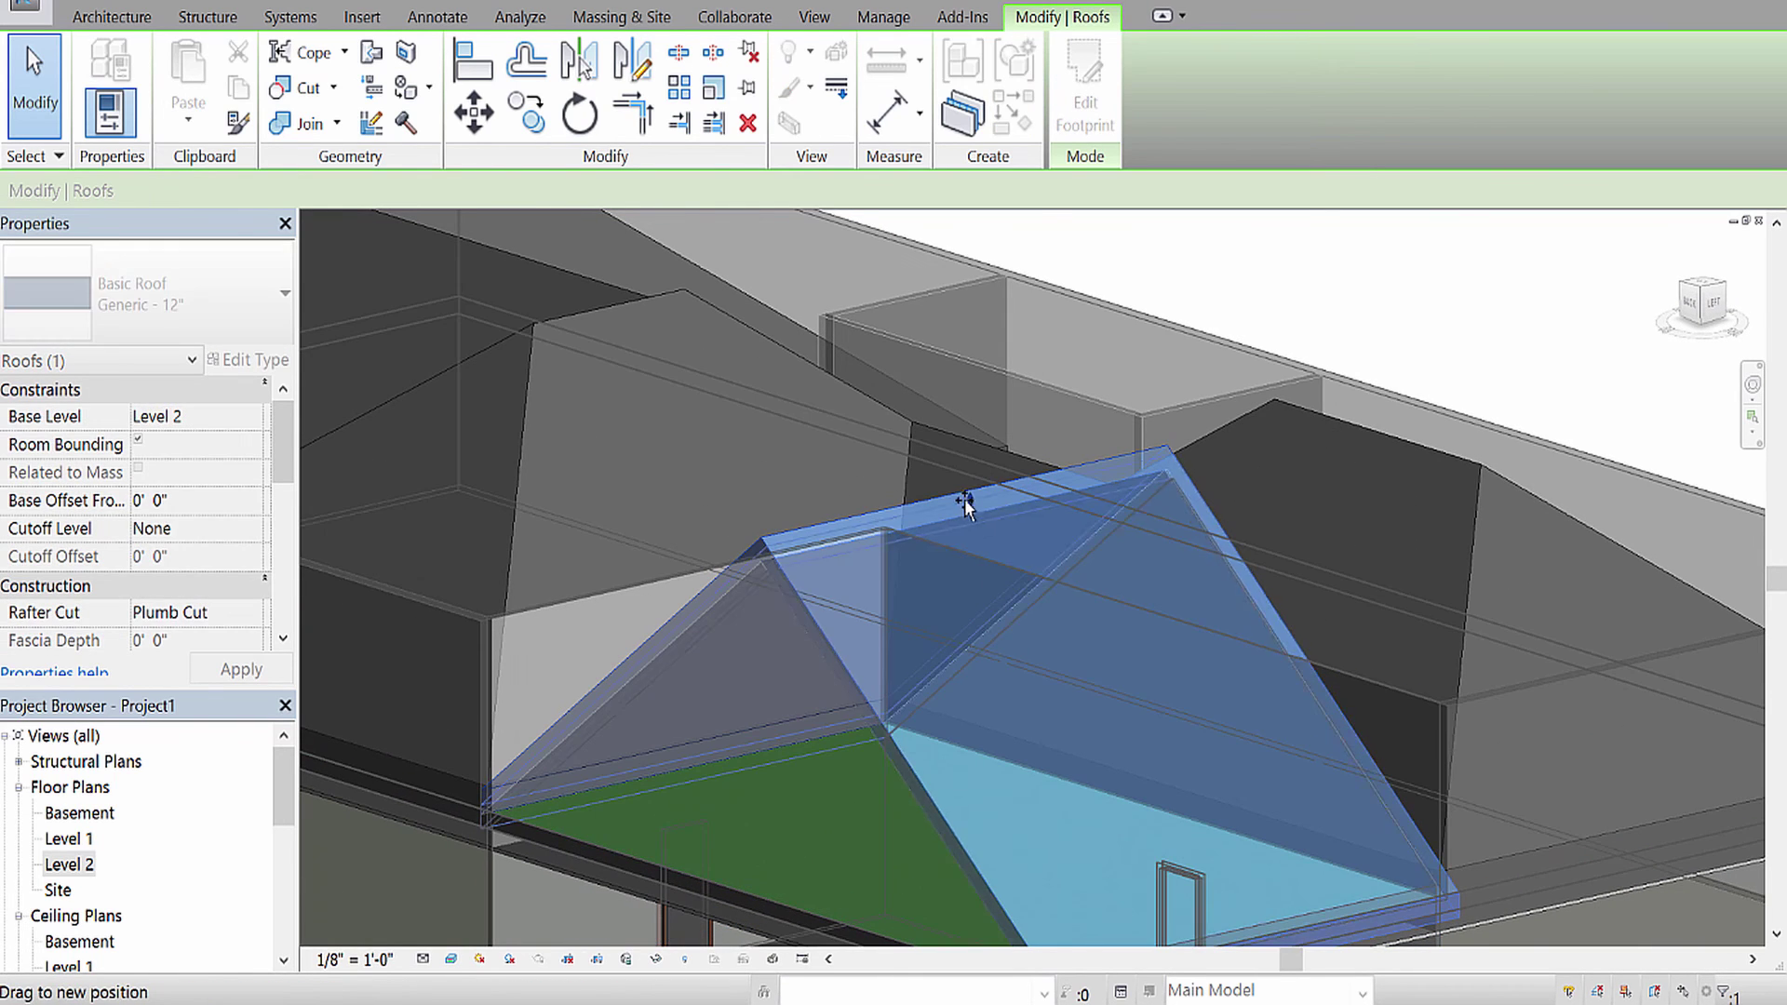
pyautogui.moveTo(979, 640); pyautogui.dragTo(979, 646)
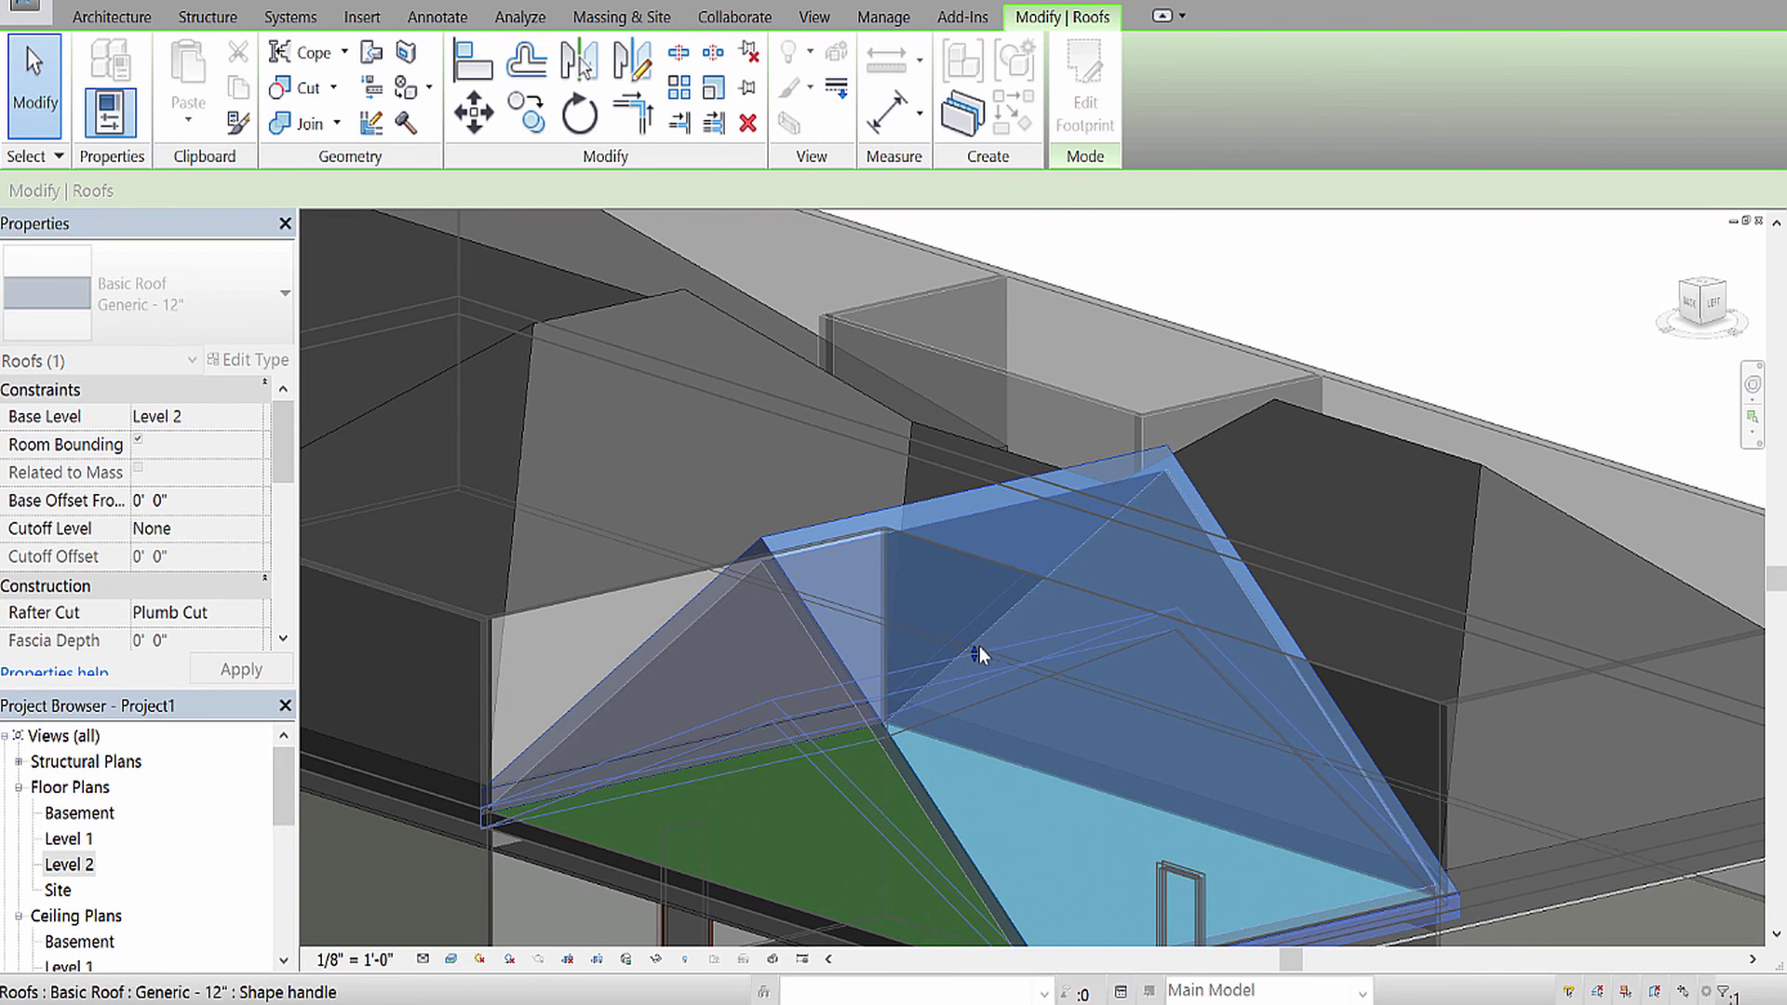
pyautogui.moveTo(1126, 507); pyautogui.dragTo(1342, 150, button='middle')
pyautogui.scroll(-3, 777, 535)
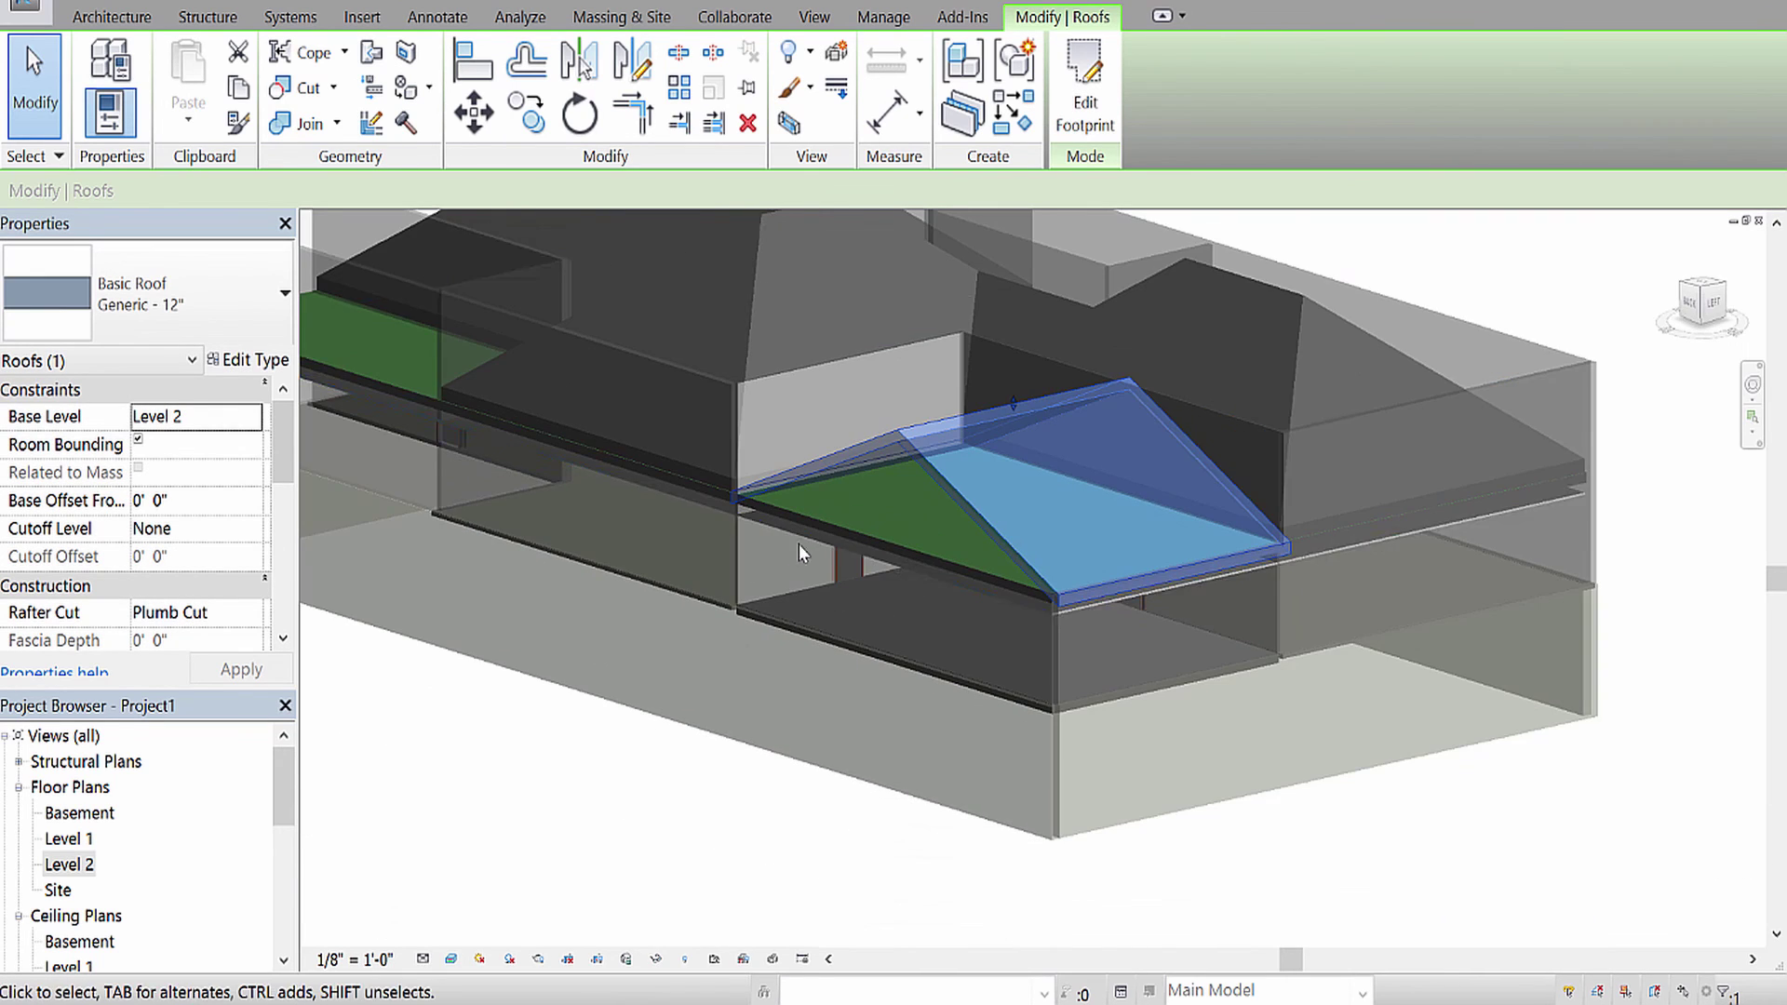
pyautogui.keyDown('shift'); pyautogui.moveTo(1055, 555); pyautogui.dragTo(851, 795, button='middle'); pyautogui.keyUp('shift')
pyautogui.moveTo(1168, 737); pyautogui.dragTo(958, 575, button='middle')
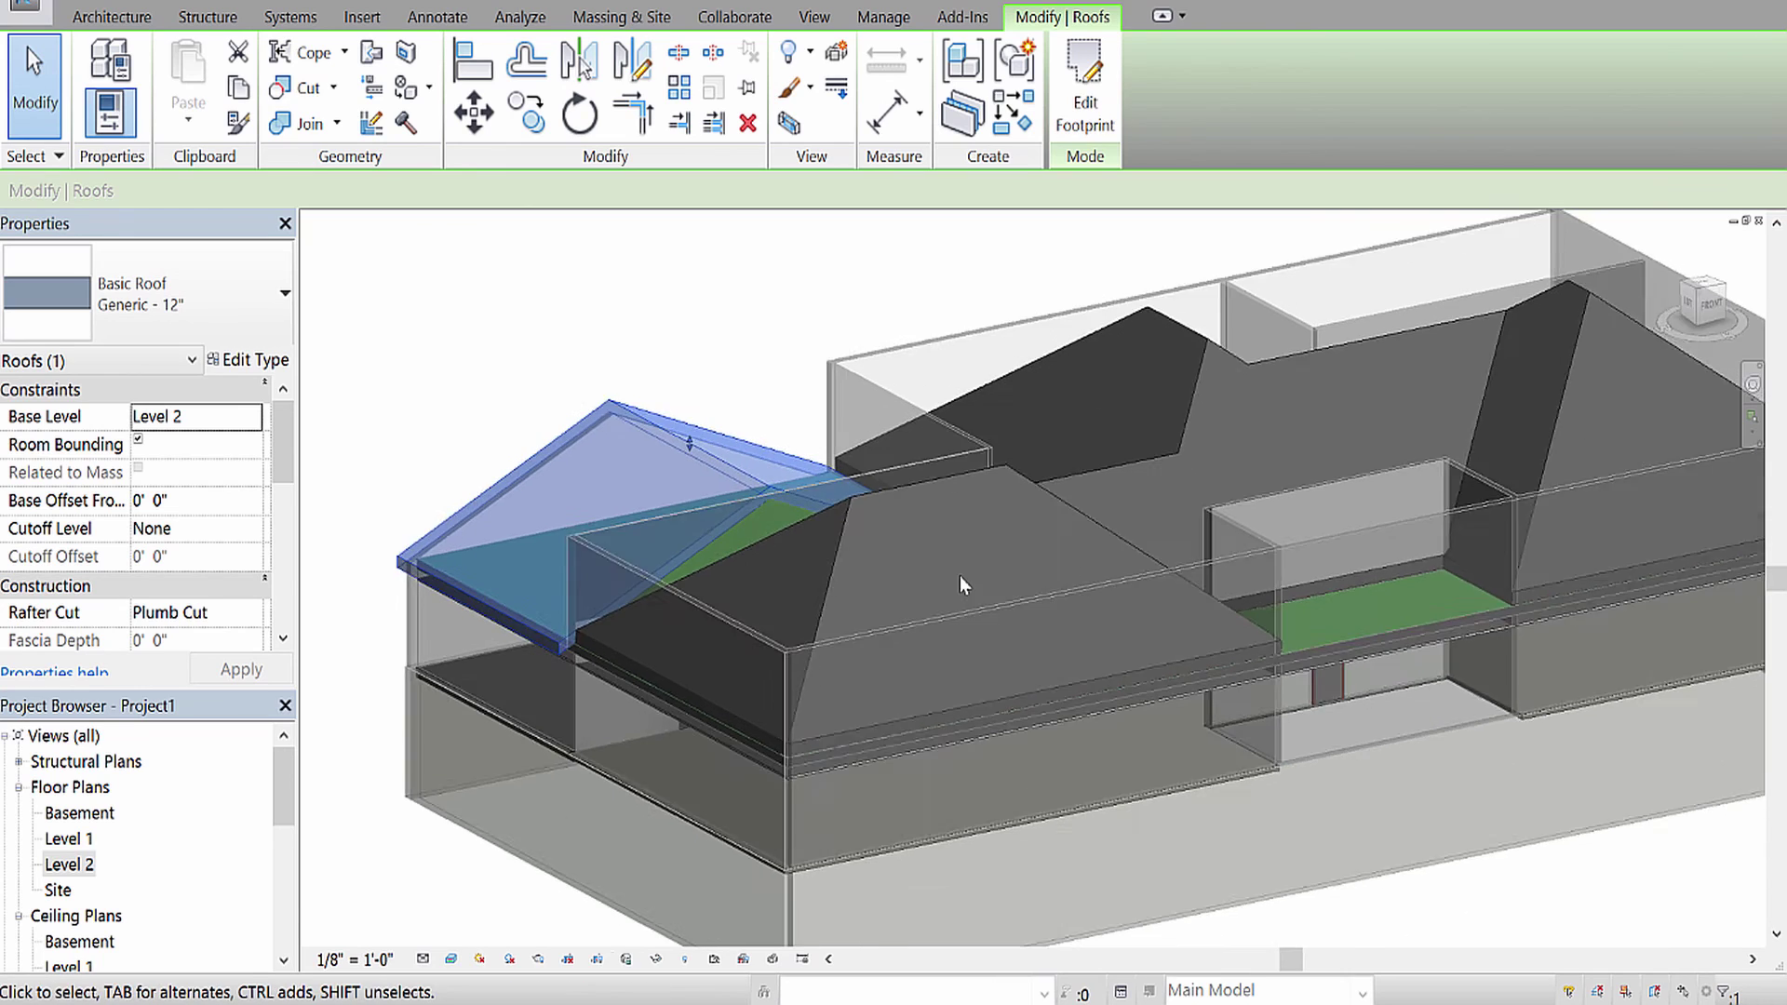
pyautogui.scroll(1, 959, 577)
pyautogui.scroll(-4, 1036, 574)
pyautogui.keyDown('shift'); pyautogui.moveTo(1069, 618); pyautogui.dragTo(1103, 573, button='middle'); pyautogui.keyUp('shift')
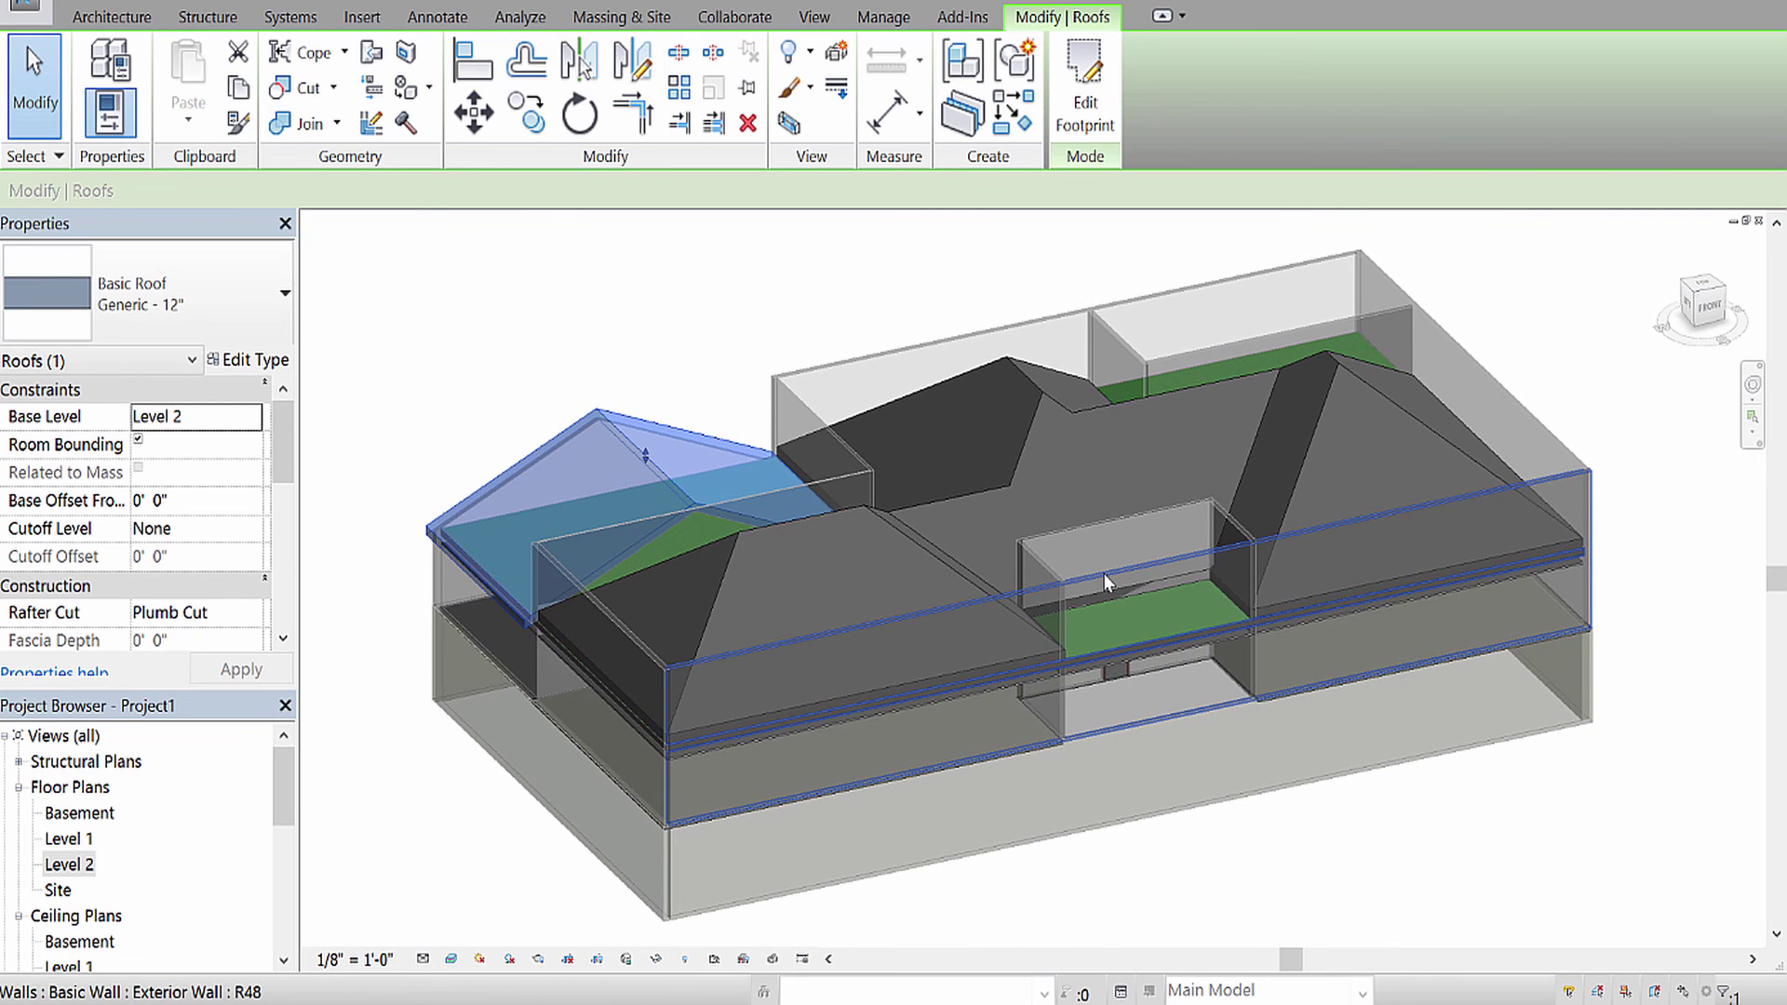